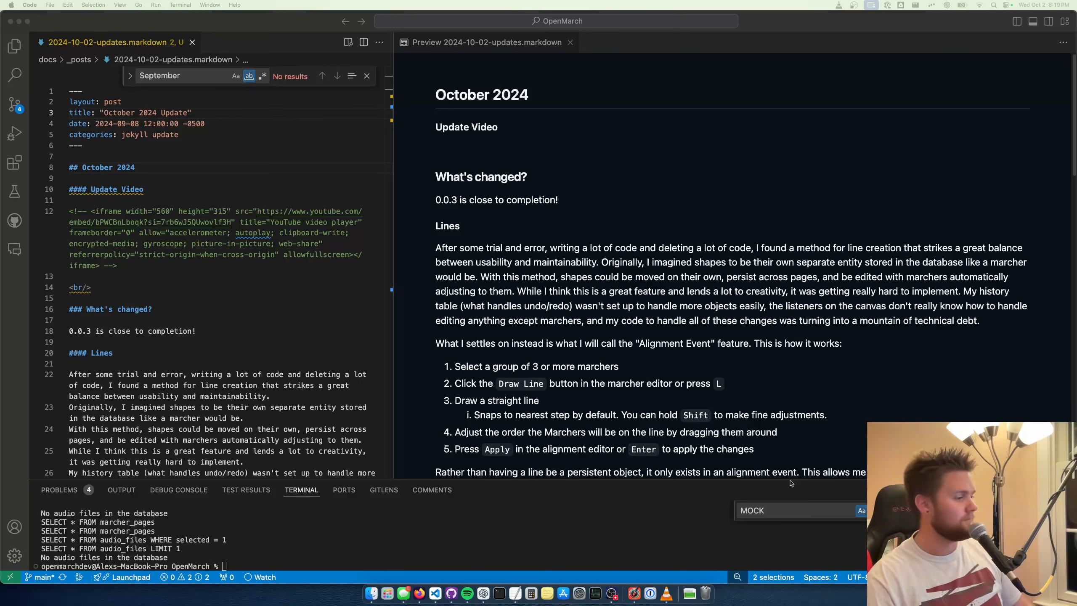
Launch OpenMarch by rerunning the previous terminal command and enlarge its window to fill the screen
{"action": "left_click", "coordinate": [672, 521]}
{"action": "key", "text": "Up"}
{"action": "key", "text": "Return"}
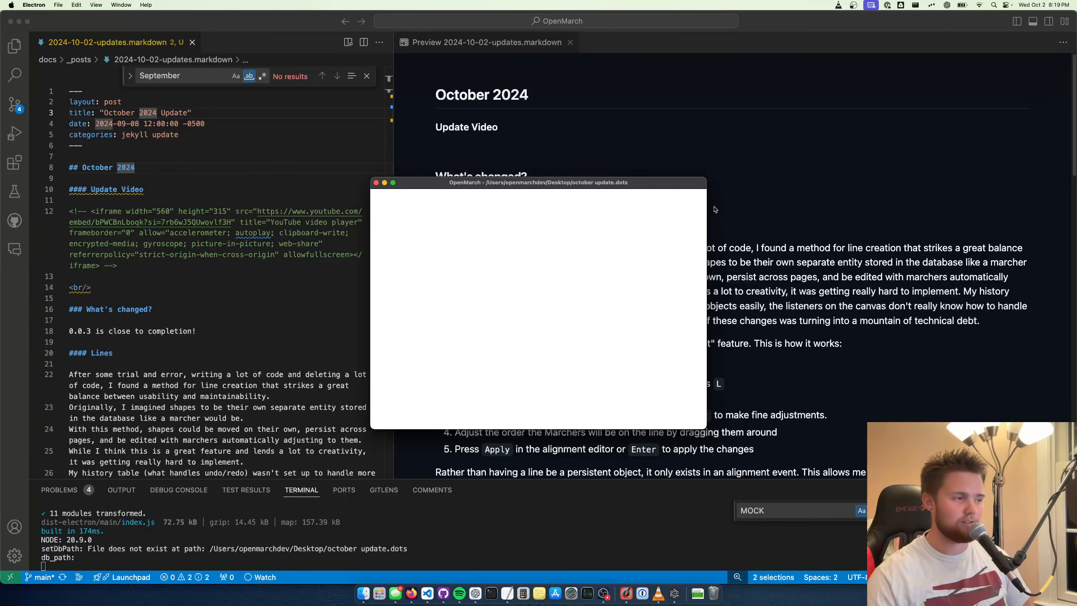
{"action": "double_click", "coordinate": [545, 184]}
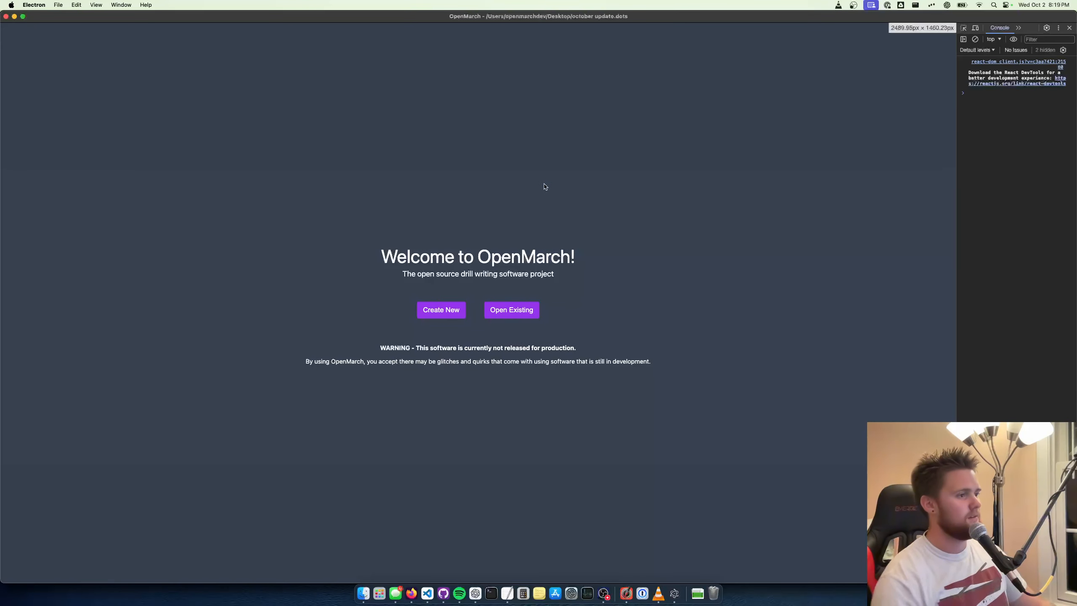
Create a new show file named "October Update.dots" on the Desktop
{"action": "left_click", "coordinate": [446, 311]}
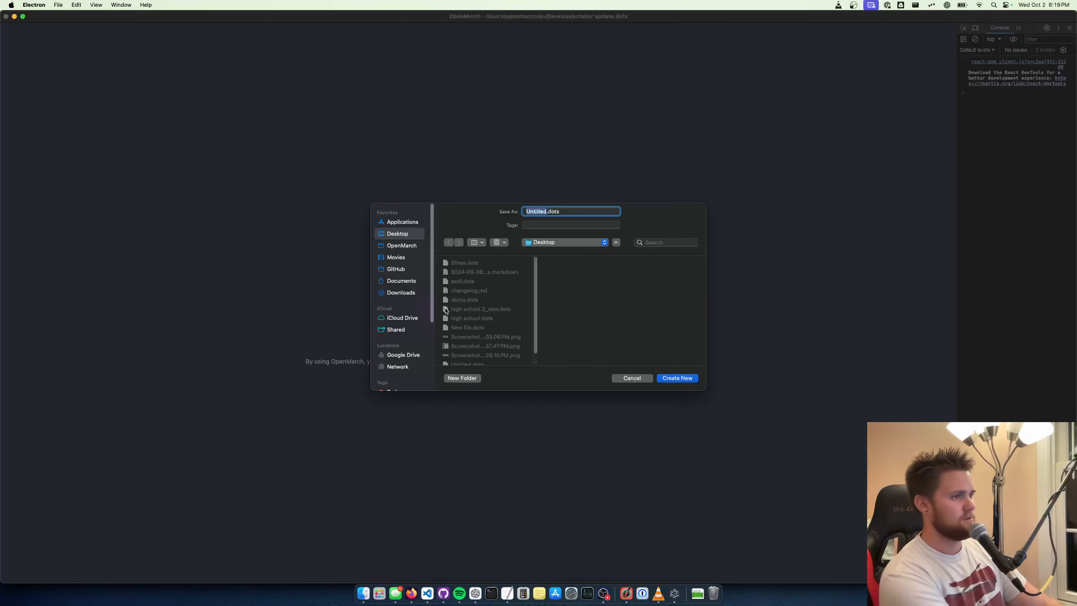
{"action": "type", "text": "October"}
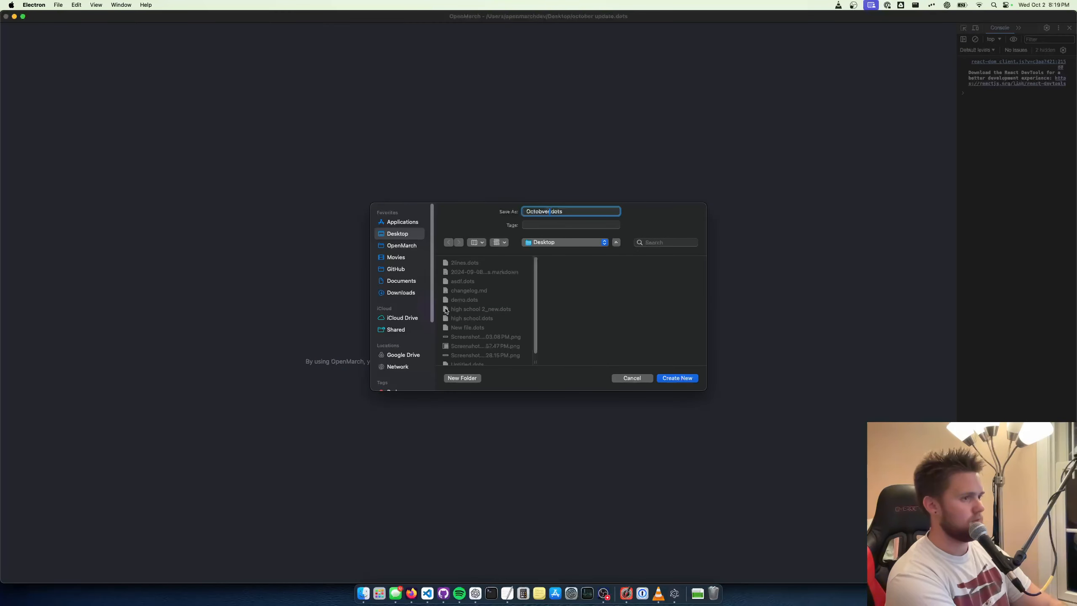
{"action": "key", "text": "BackSpace"}
{"action": "key", "text": "BackSpace"}
{"action": "key", "text": "BackSpace"}
{"action": "key", "text": "BackSpace"}
{"action": "type", "text": "ber Update"}
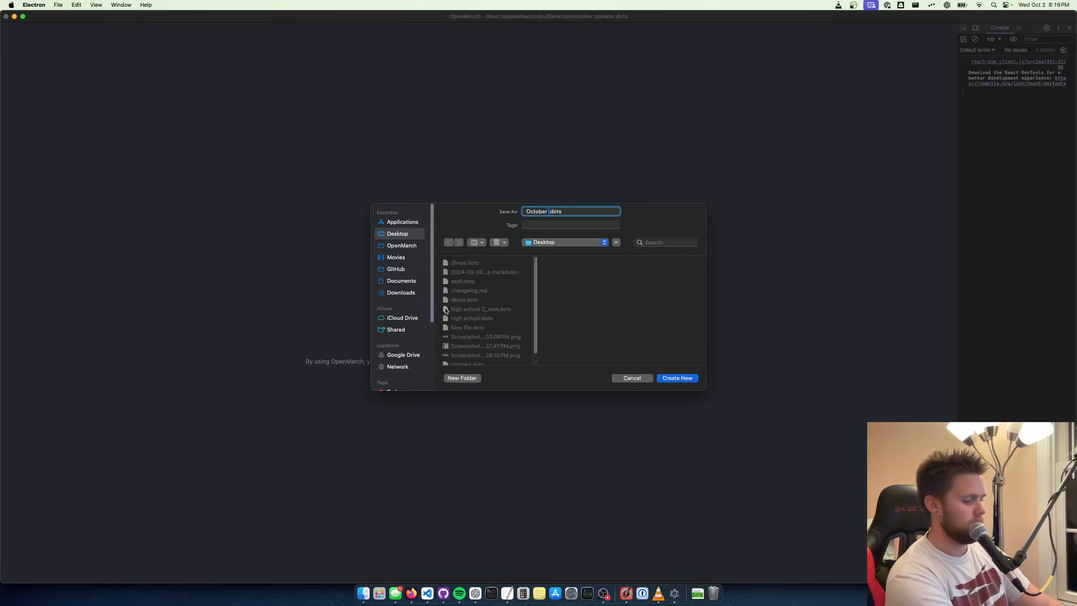
{"action": "key", "text": "Return"}
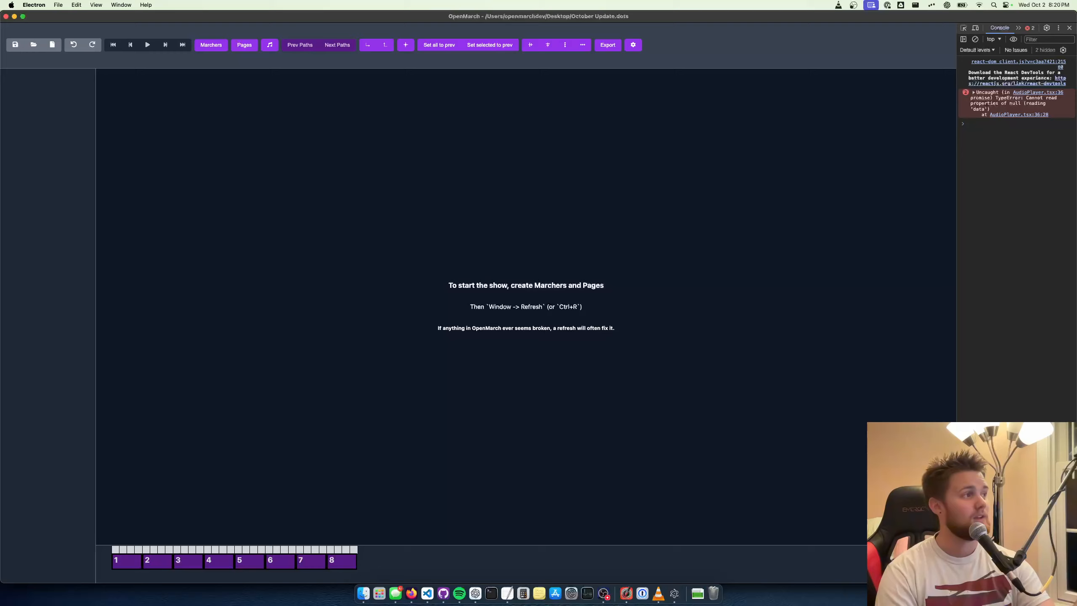
Create 20 Baritone marchers with drill prefix B, numbered from 1, and close the Marchers dialog
{"action": "left_click", "coordinate": [210, 45]}
{"action": "left_click", "coordinate": [548, 126]}
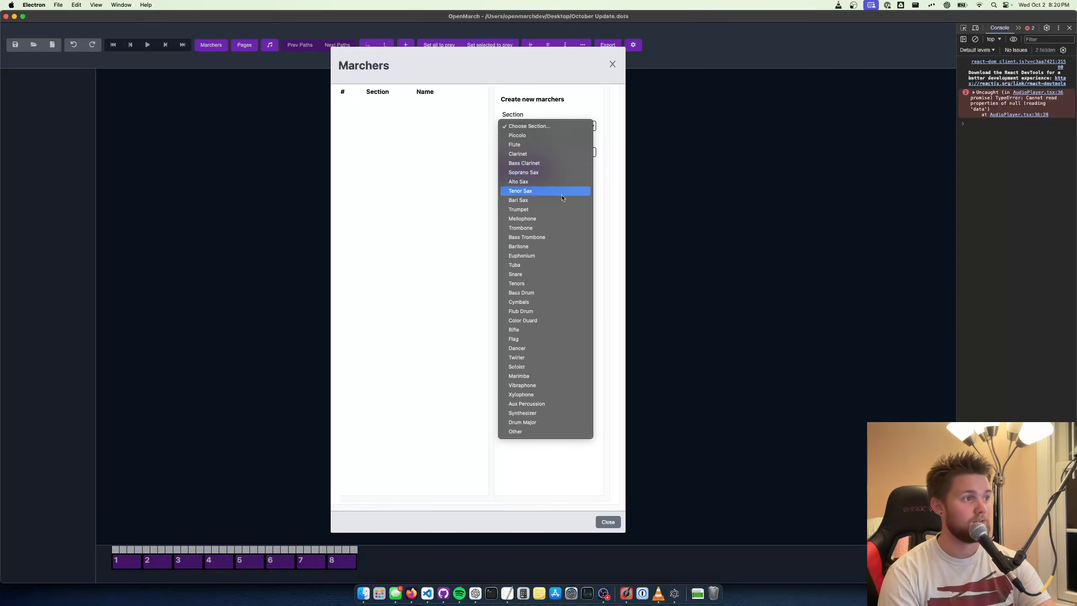
{"action": "left_click", "coordinate": [526, 246]}
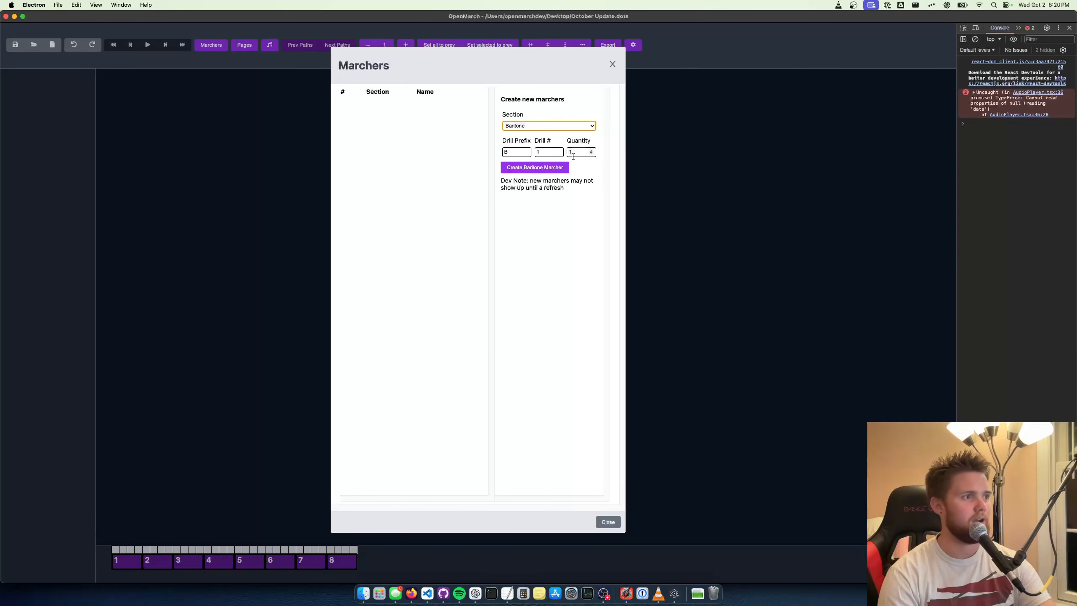
{"action": "key", "text": "Tab"}
{"action": "key", "text": "Tab"}
{"action": "key", "text": "Tab"}
{"action": "type", "text": "20"}
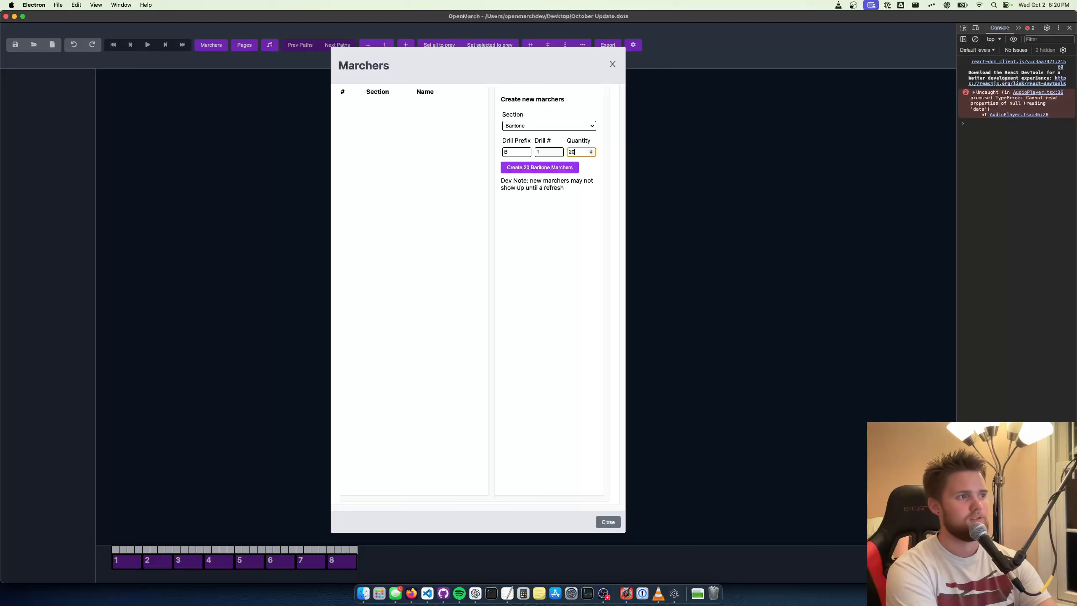
{"action": "left_click", "coordinate": [561, 167]}
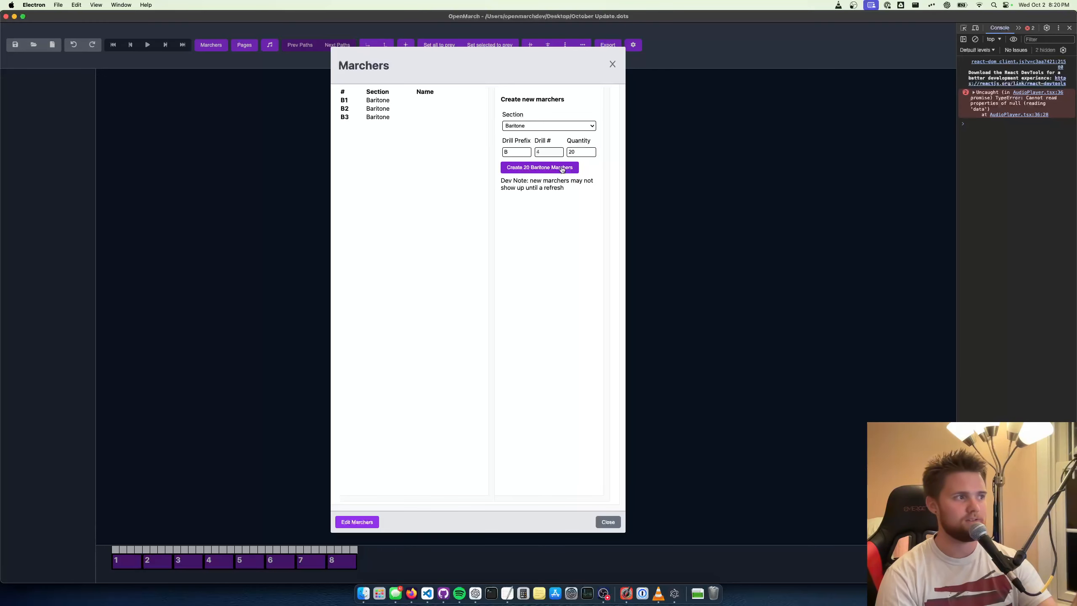
{"action": "left_click", "coordinate": [612, 64]}
Create 4 pages of 8 counts each and close the Pages dialog
{"action": "left_click", "coordinate": [238, 50]}
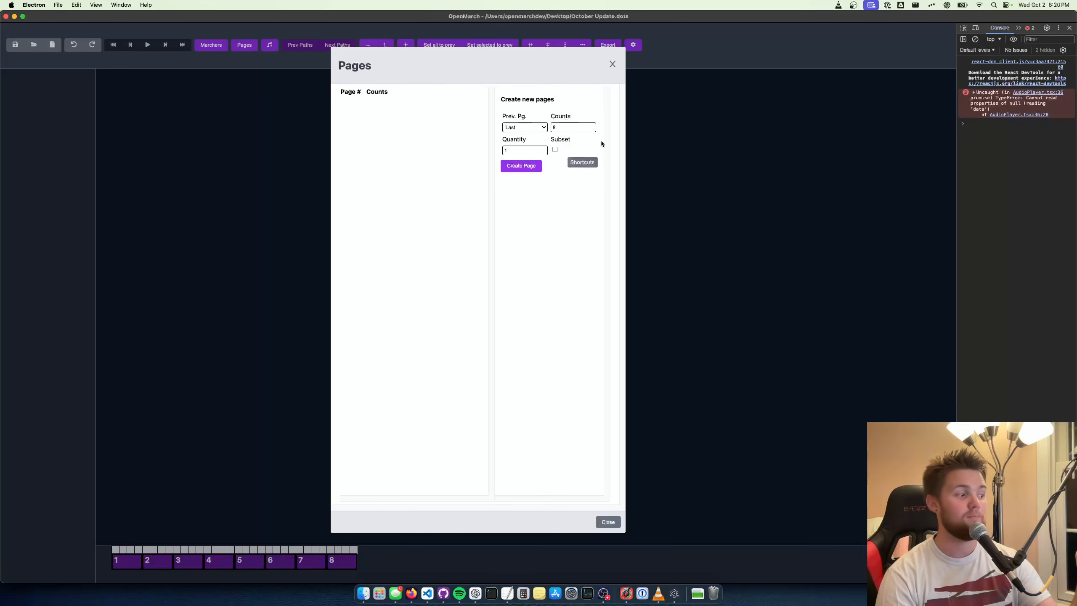
{"action": "double_click", "coordinate": [518, 147]}
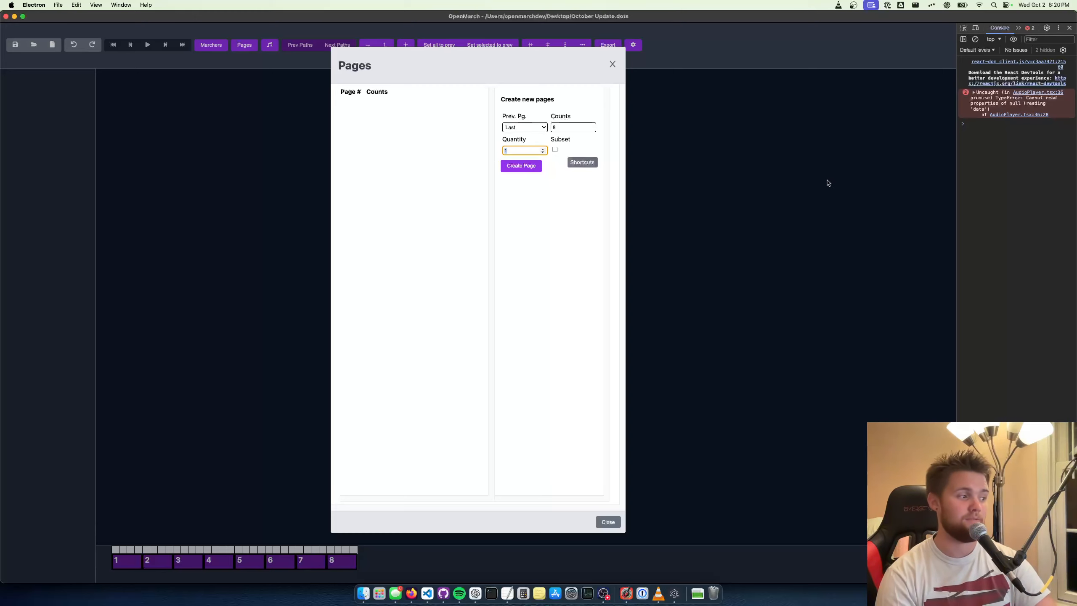
{"action": "type", "text": "4"}
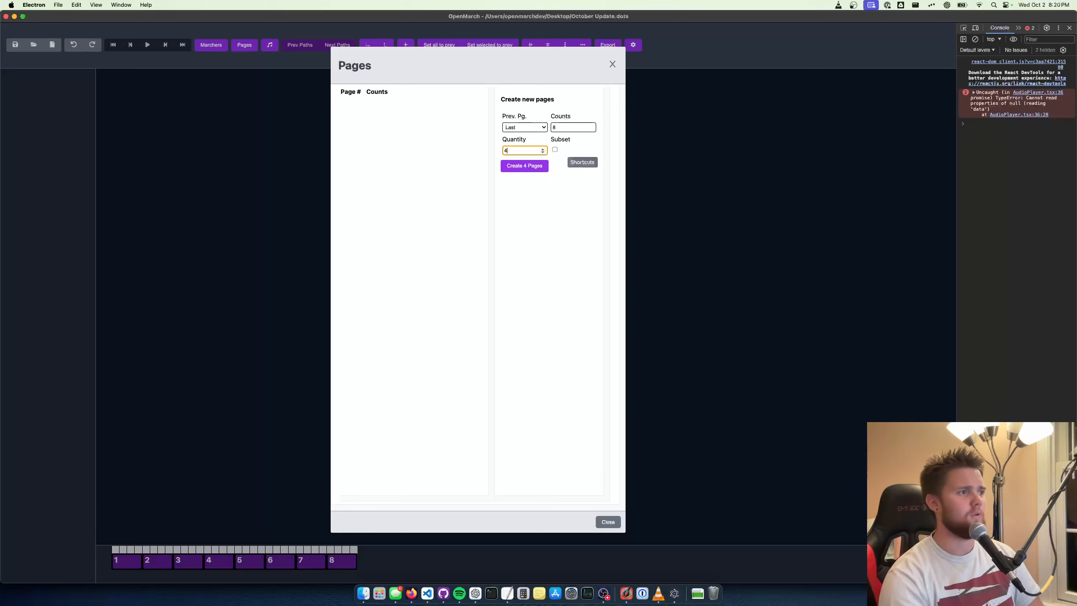
{"action": "left_click", "coordinate": [532, 168]}
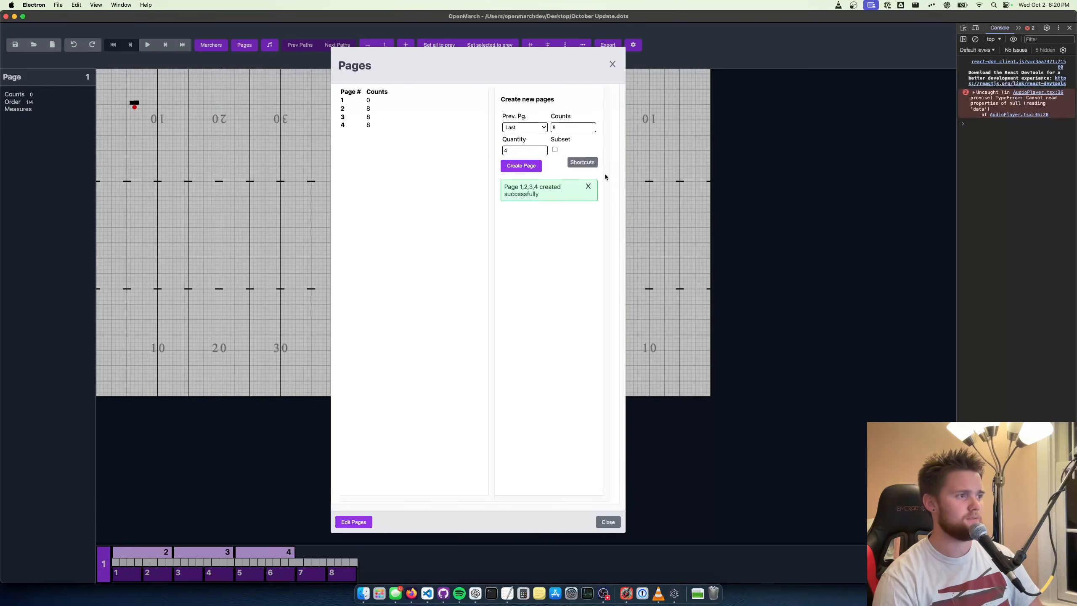
{"action": "left_click", "coordinate": [612, 64]}
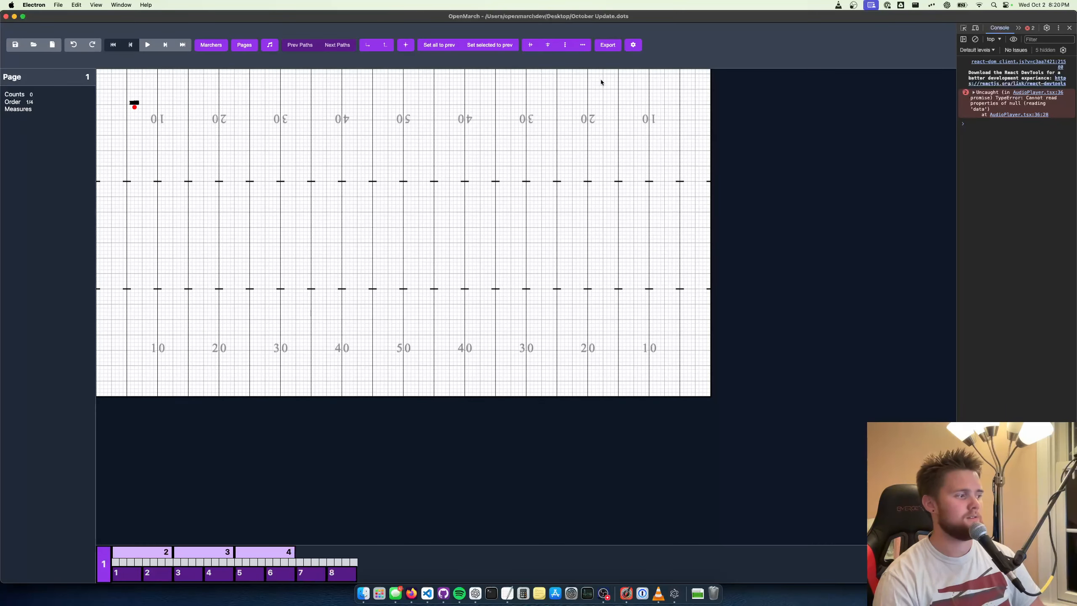
Add one more 8-count page after the last one and close the Pages dialog
{"action": "left_click", "coordinate": [244, 45]}
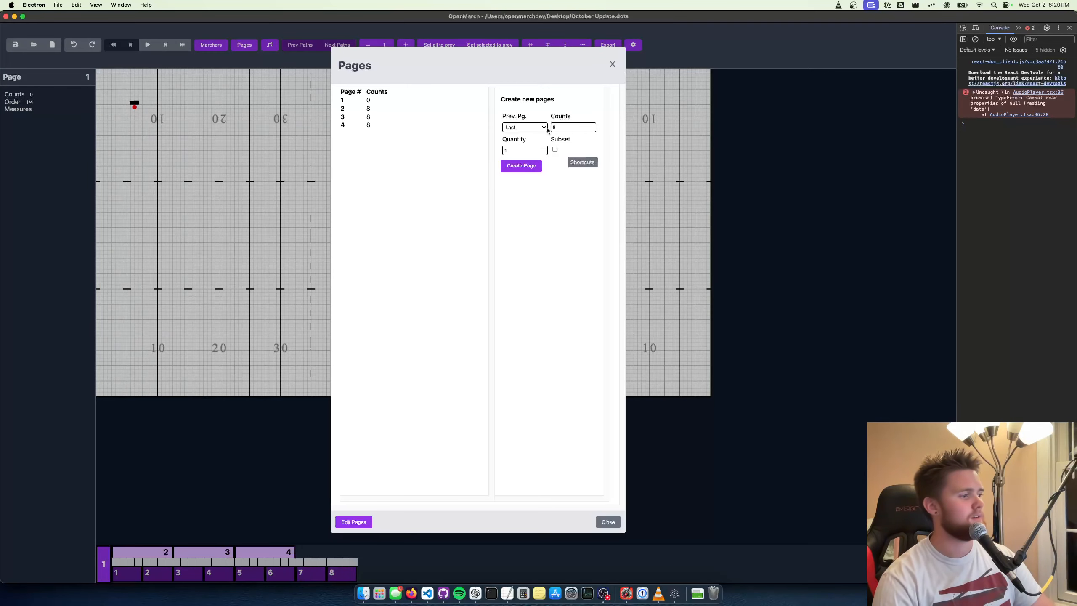
{"action": "left_click", "coordinate": [523, 170]}
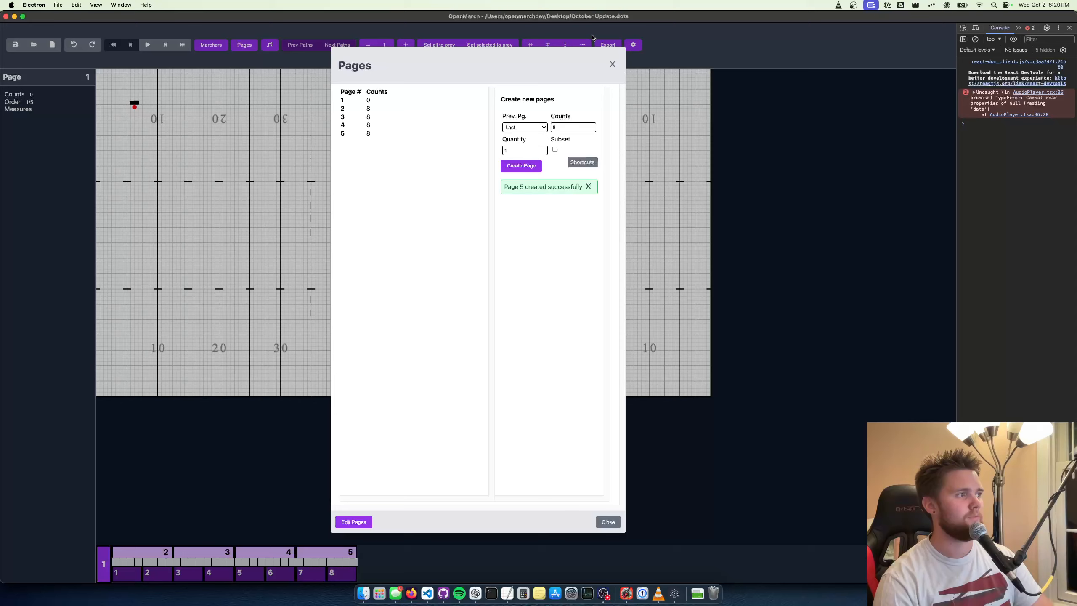
{"action": "left_click", "coordinate": [613, 65]}
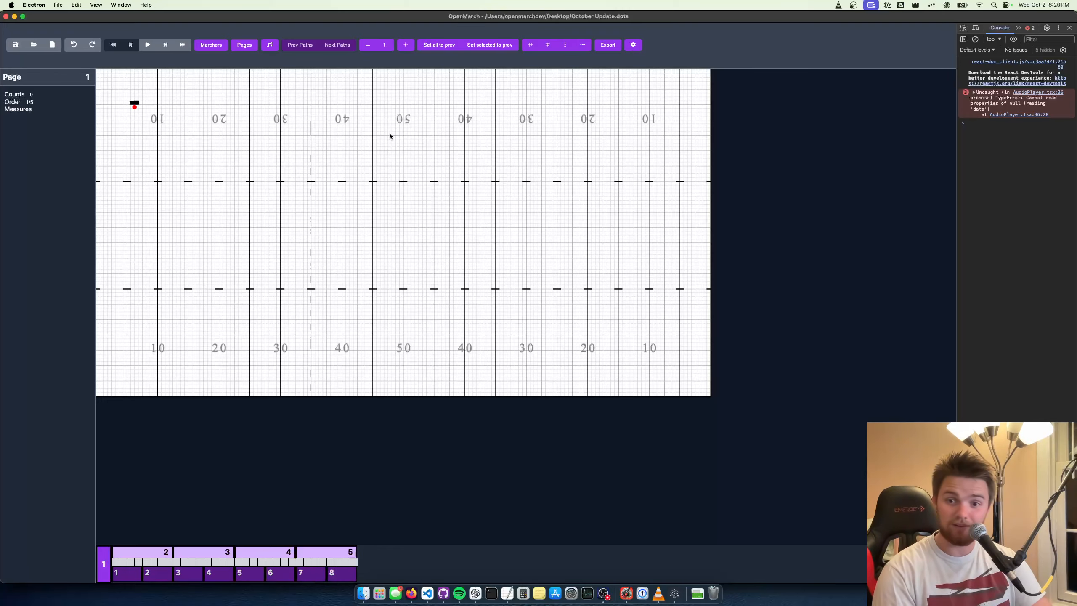
Move marcher B20 out of the stacked group along the same row to just inside the 45-yard line
{"action": "scroll", "coordinate": [389, 136], "scroll_direction": "up", "scroll_amount": 5}
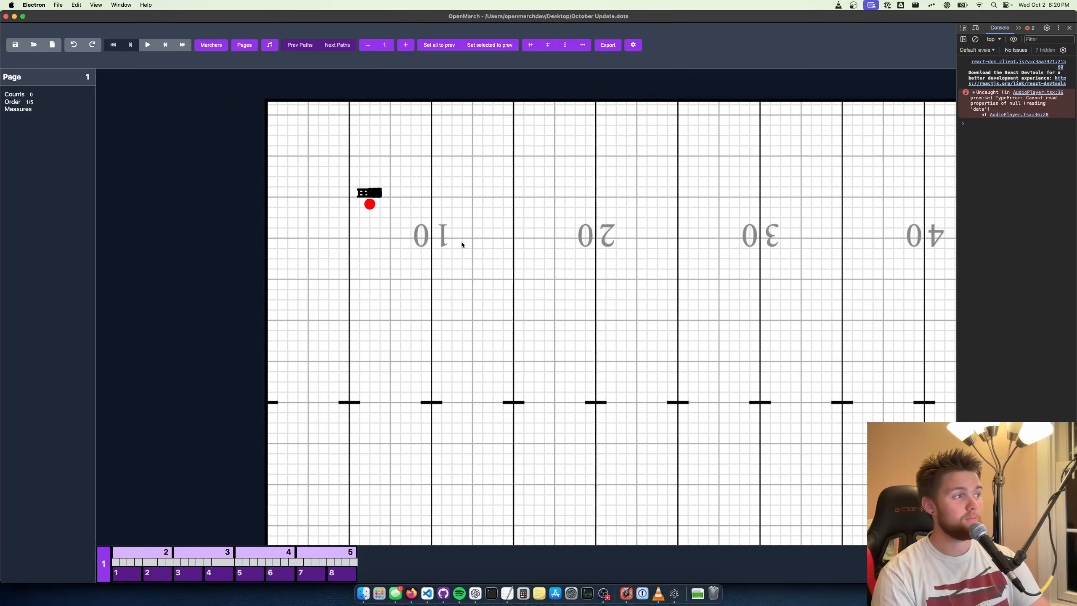
{"action": "left_click_drag", "start_coordinate": [462, 245], "coordinate": [471, 253]}
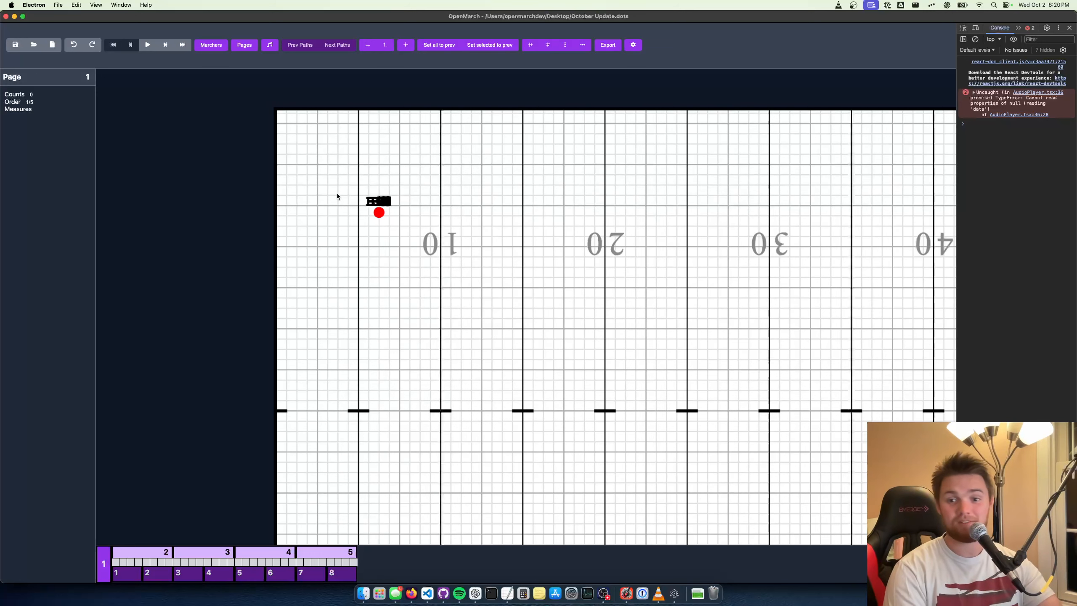
{"action": "scroll", "coordinate": [423, 214], "scroll_direction": "down", "scroll_amount": 1}
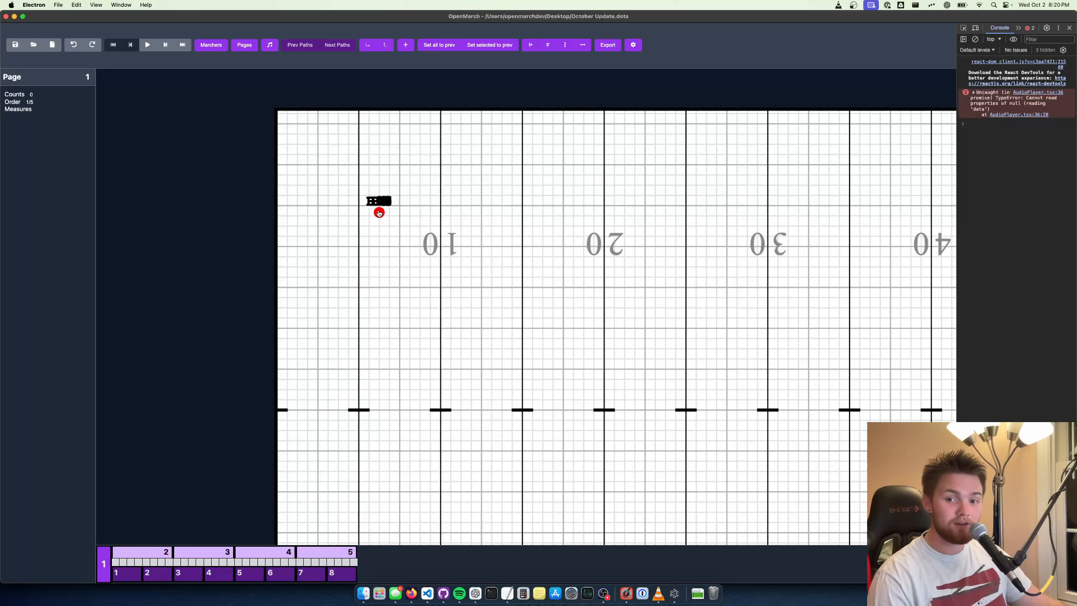
{"action": "left_click_drag", "start_coordinate": [379, 212], "coordinate": [846, 207]}
{"action": "scroll", "coordinate": [721, 241], "scroll_direction": "down", "scroll_amount": 1}
{"action": "left_click", "coordinate": [375, 180]}
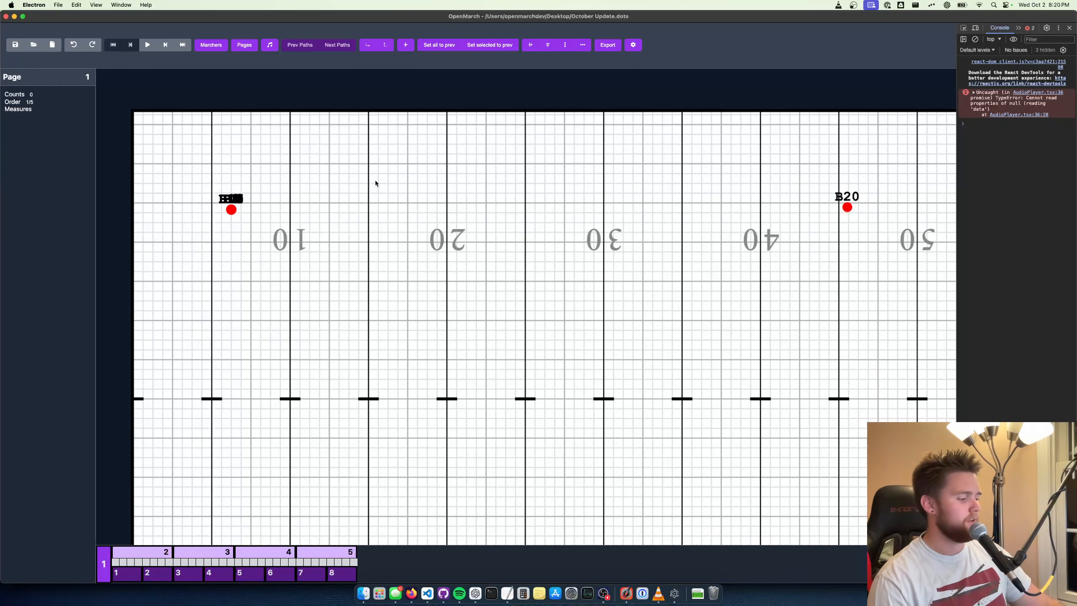
Select all 20 marchers and distribute them evenly in the horizontal direction
{"action": "key", "text": "super+a"}
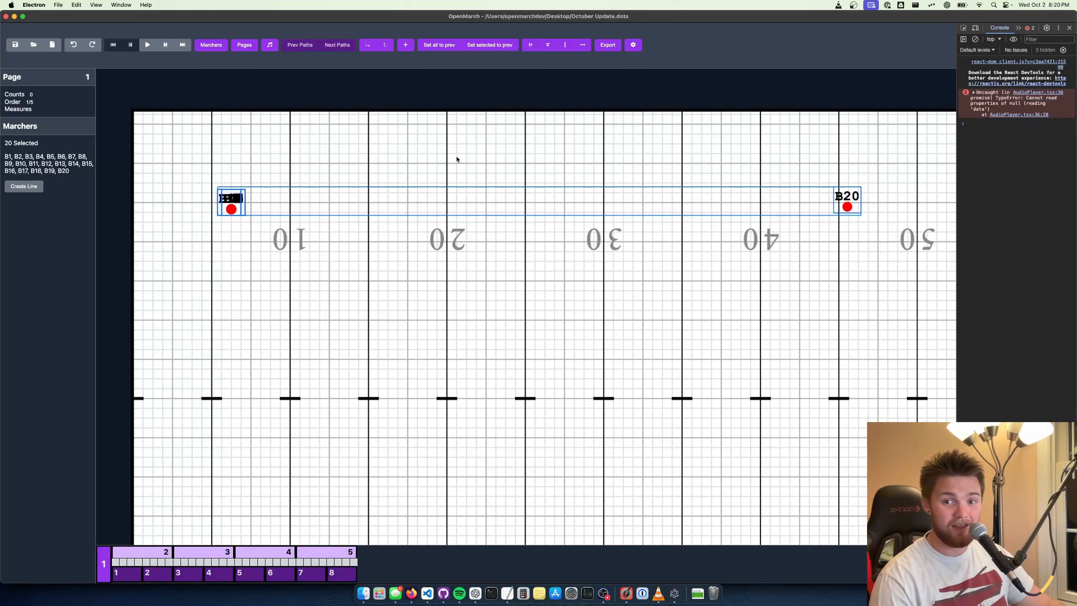
{"action": "left_click", "coordinate": [409, 125]}
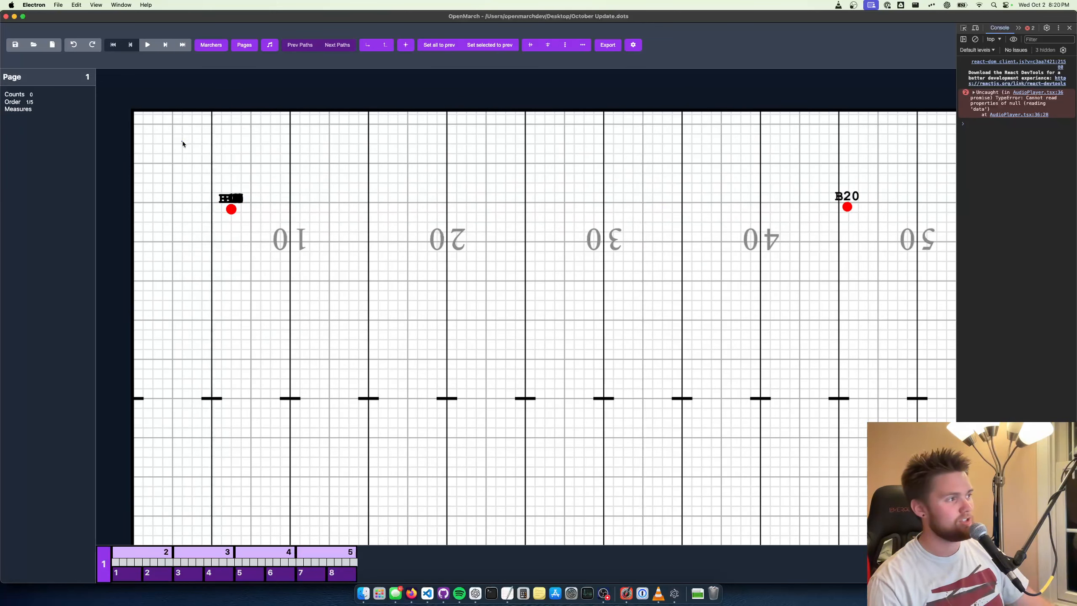
{"action": "left_click_drag", "start_coordinate": [182, 143], "coordinate": [886, 257]}
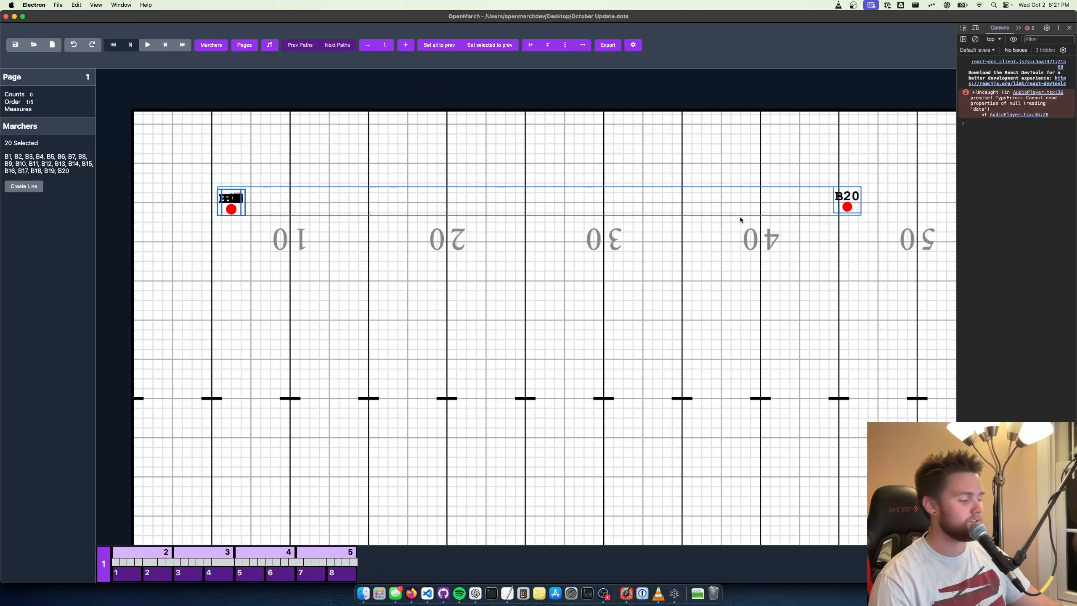
{"action": "key", "text": "shift+h"}
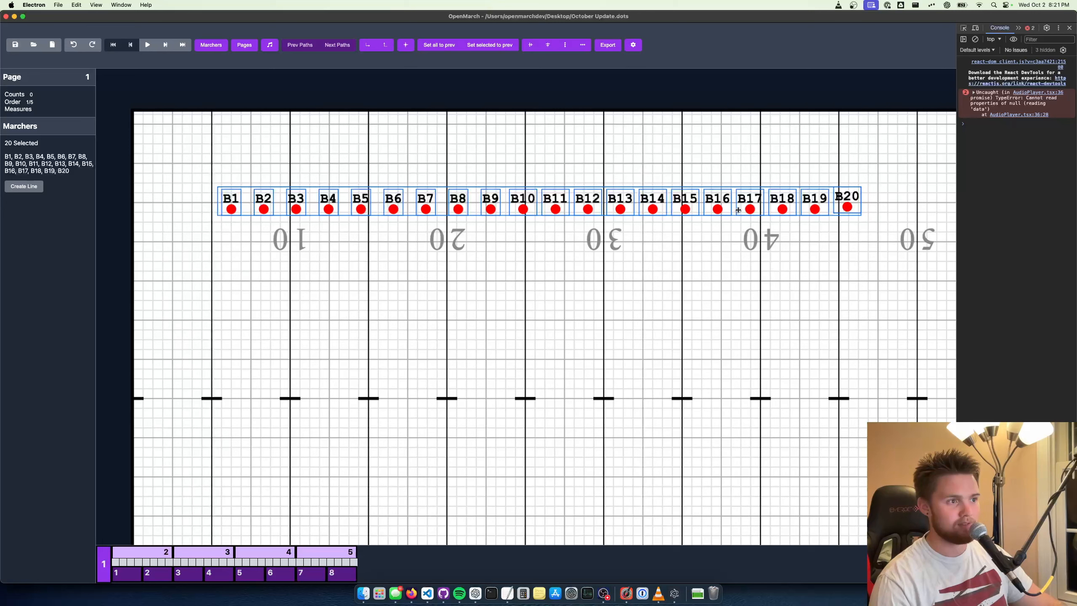
Nudge marcher B20 slightly toward the front of the field to bring it level with the rest of the row
{"action": "left_click", "coordinate": [846, 178]}
{"action": "left_click", "coordinate": [851, 206]}
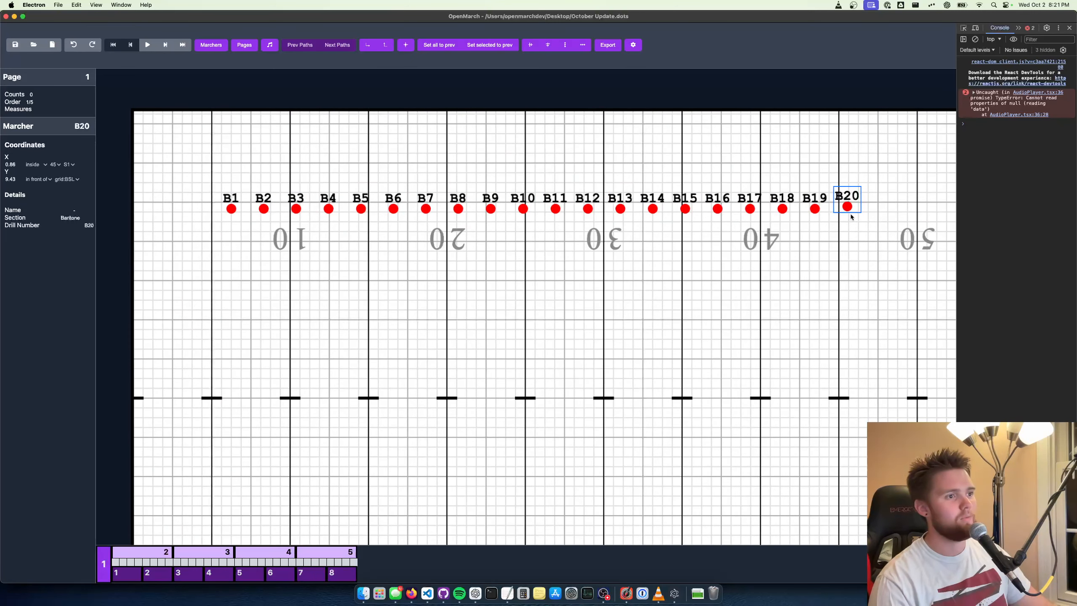
{"action": "left_click_drag", "start_coordinate": [847, 208], "coordinate": [845, 210]}
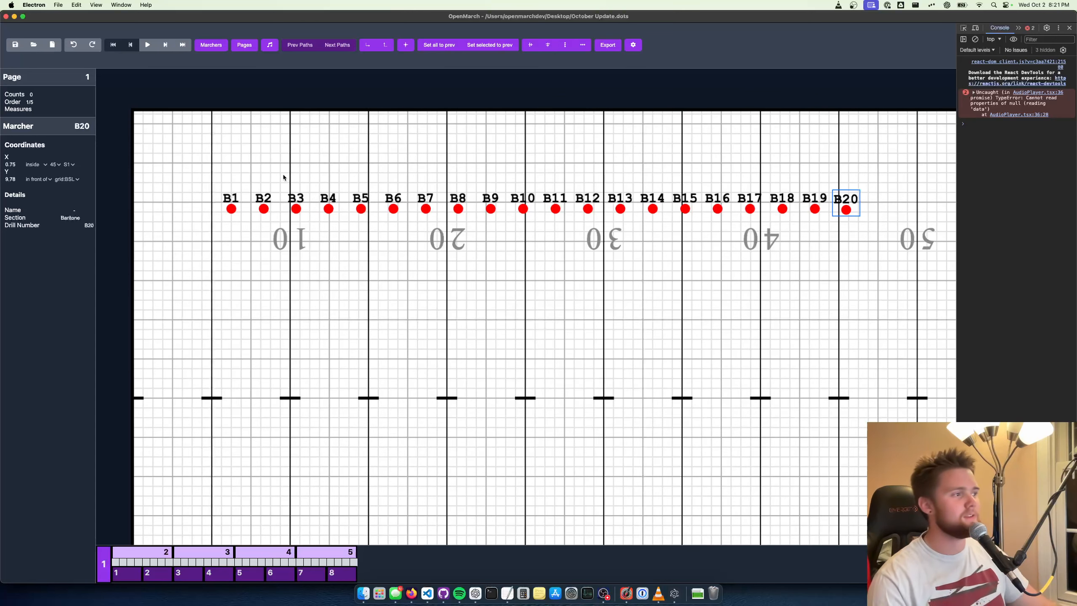
Select all 20 marchers and move the row to the front hash with B1 on the 30-yard line
{"action": "left_click_drag", "start_coordinate": [205, 166], "coordinate": [905, 278]}
{"action": "scroll", "coordinate": [865, 304], "scroll_direction": "up", "scroll_amount": 1}
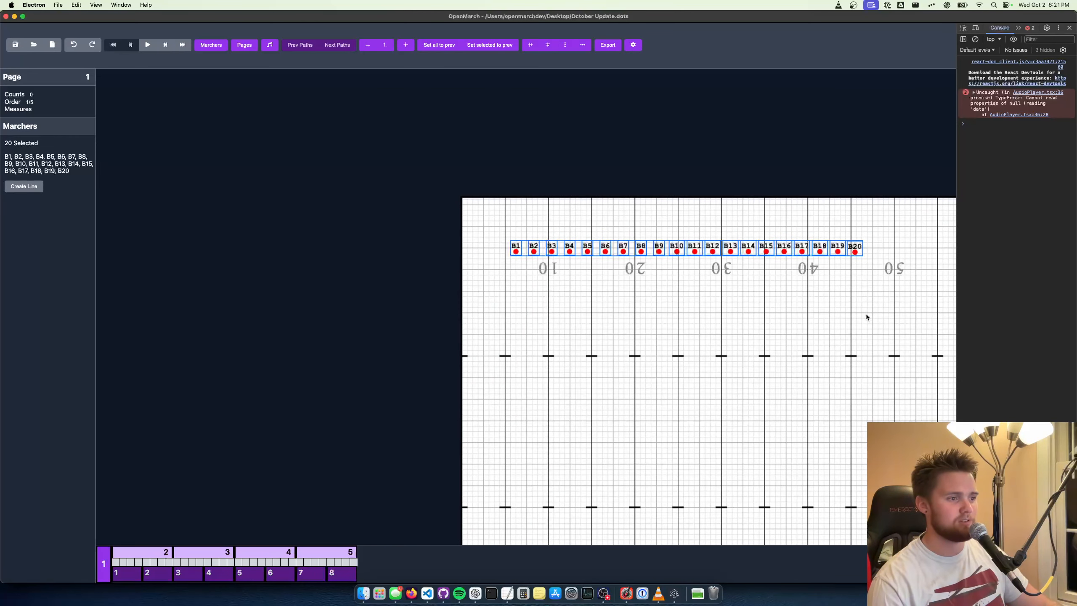
{"action": "left_click_drag", "start_coordinate": [868, 318], "coordinate": [658, 236]}
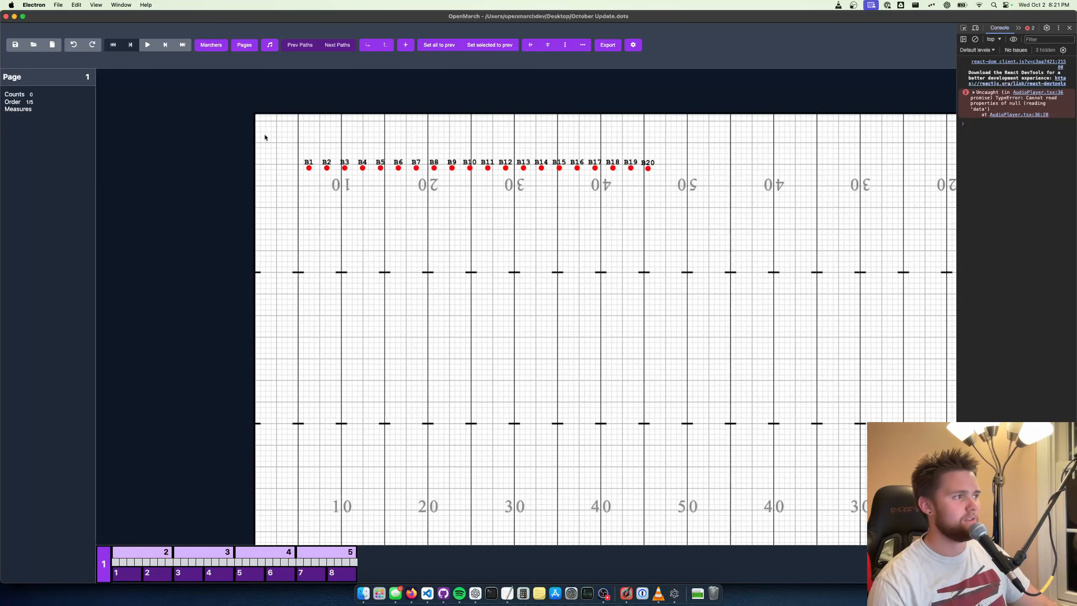
{"action": "left_click_drag", "start_coordinate": [266, 135], "coordinate": [682, 223]}
{"action": "left_click_drag", "start_coordinate": [308, 163], "coordinate": [513, 419]}
{"action": "scroll", "coordinate": [615, 371], "scroll_direction": "up", "scroll_amount": 5}
{"action": "left_click_drag", "start_coordinate": [619, 365], "coordinate": [387, 257]}
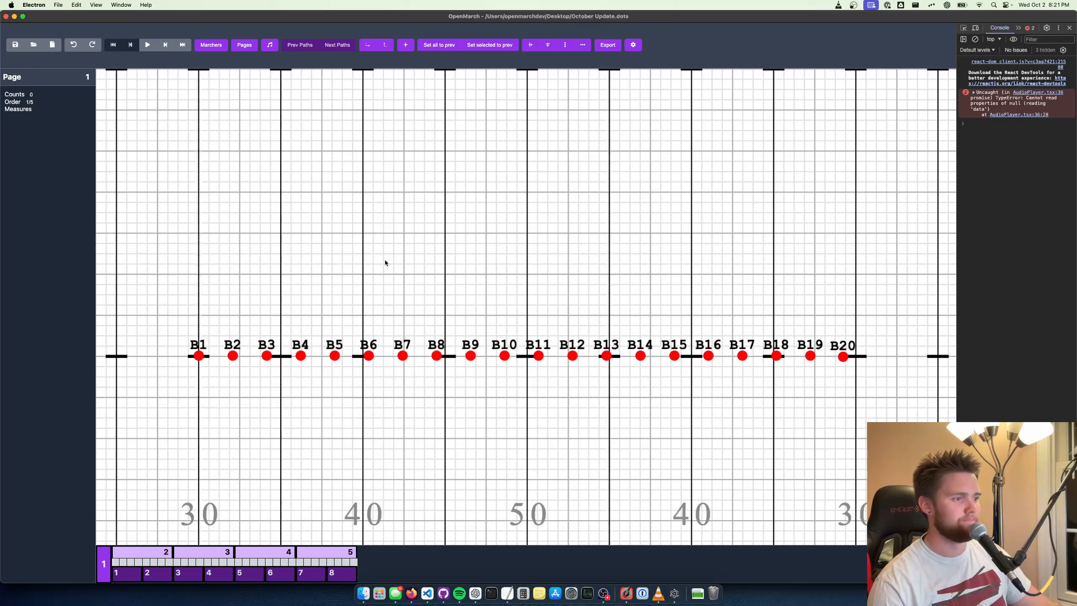
Select the whole row and shift it slightly along the front hash, toggling the X and Y movement locks
{"action": "left_click_drag", "start_coordinate": [841, 315], "coordinate": [169, 365]}
{"action": "left_click", "coordinate": [827, 326]}
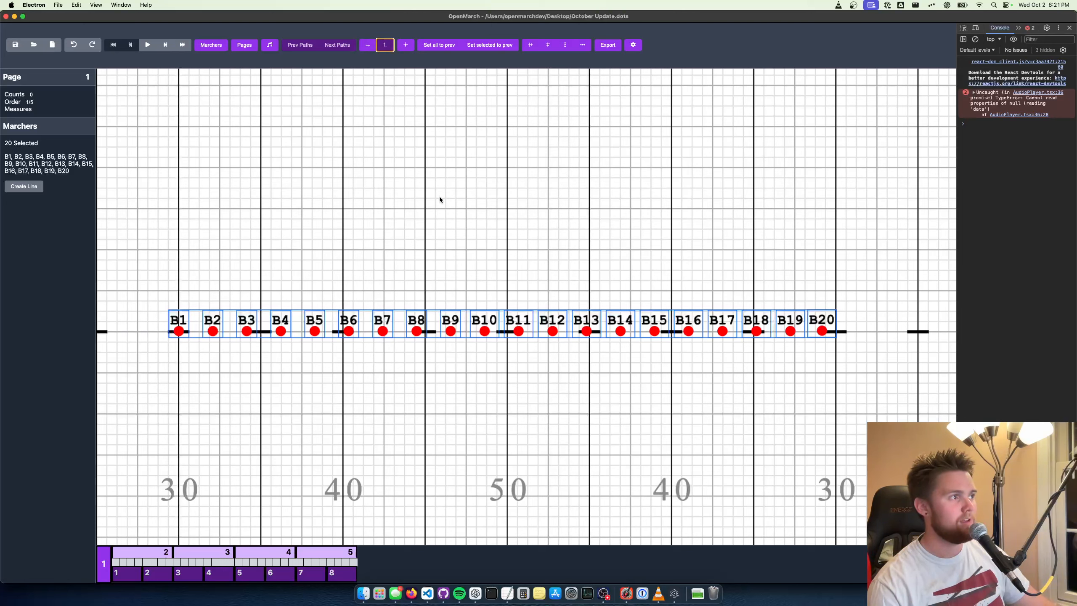
{"action": "left_click_drag", "start_coordinate": [466, 335], "coordinate": [462, 368]}
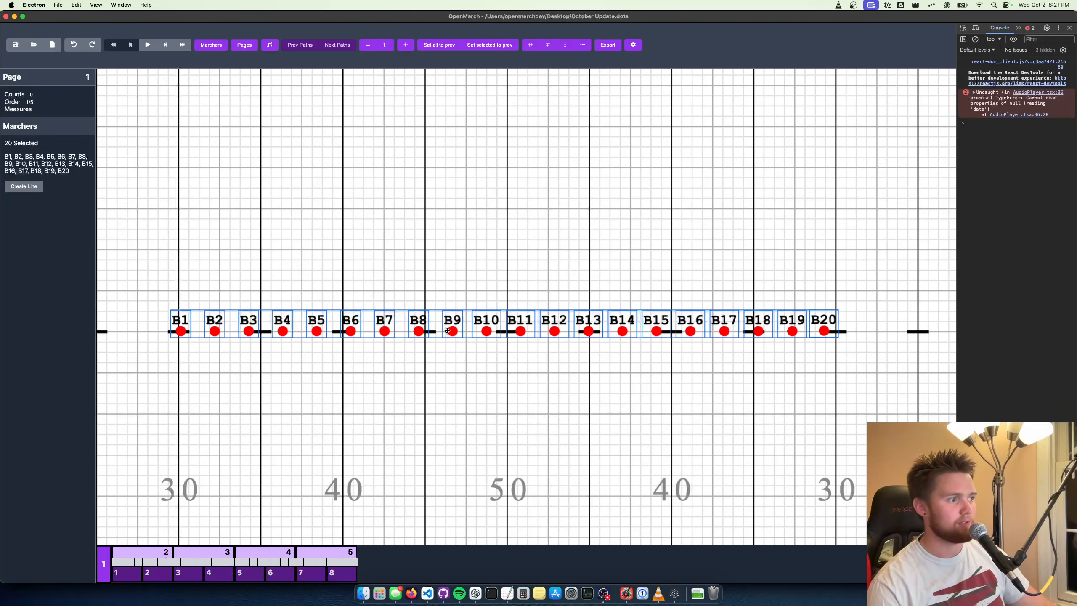
{"action": "left_click_drag", "start_coordinate": [447, 331], "coordinate": [711, 320]}
{"action": "key", "text": "x"}
{"action": "key", "text": "y"}
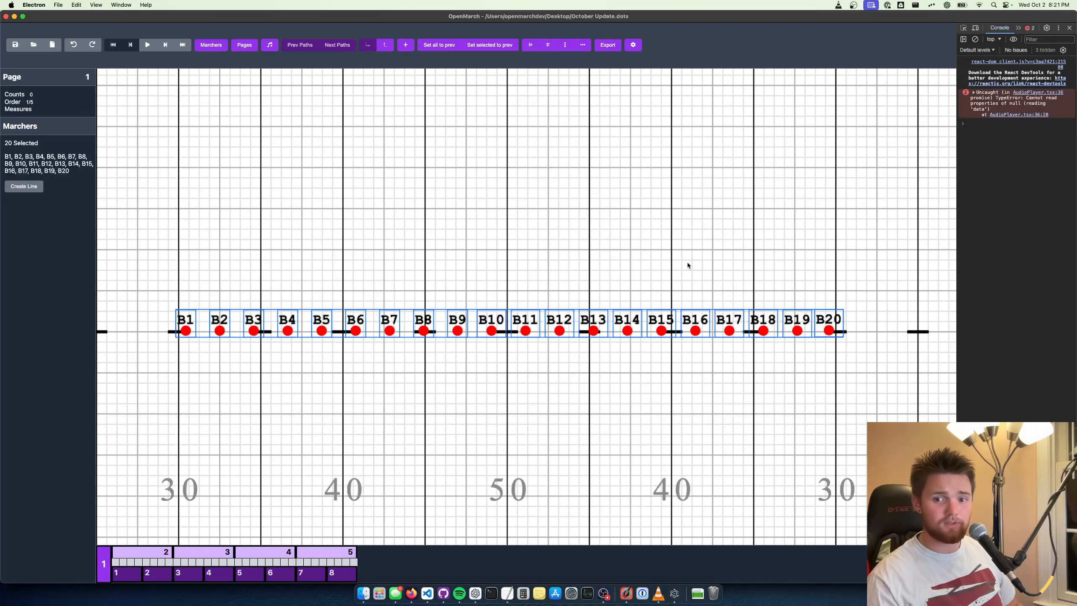
Move marcher B17 out of the row toward the back and B14 to about 1.8 steps in front of the front hash
{"action": "left_click", "coordinate": [716, 270]}
{"action": "left_click", "coordinate": [831, 333]}
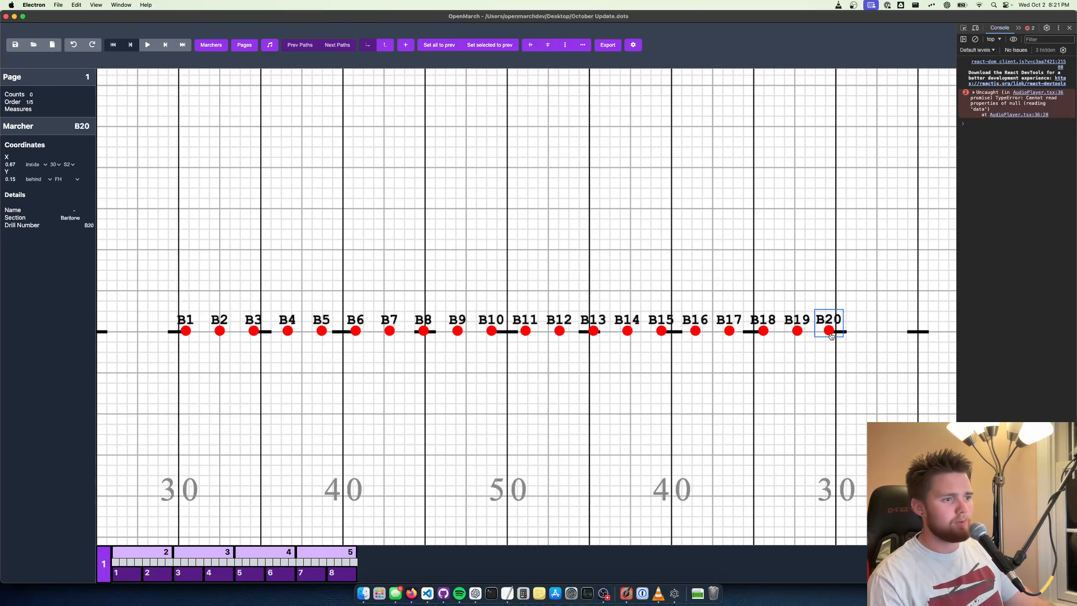
{"action": "left_click_drag", "start_coordinate": [729, 331], "coordinate": [726, 296]}
{"action": "left_click_drag", "start_coordinate": [628, 331], "coordinate": [625, 349]}
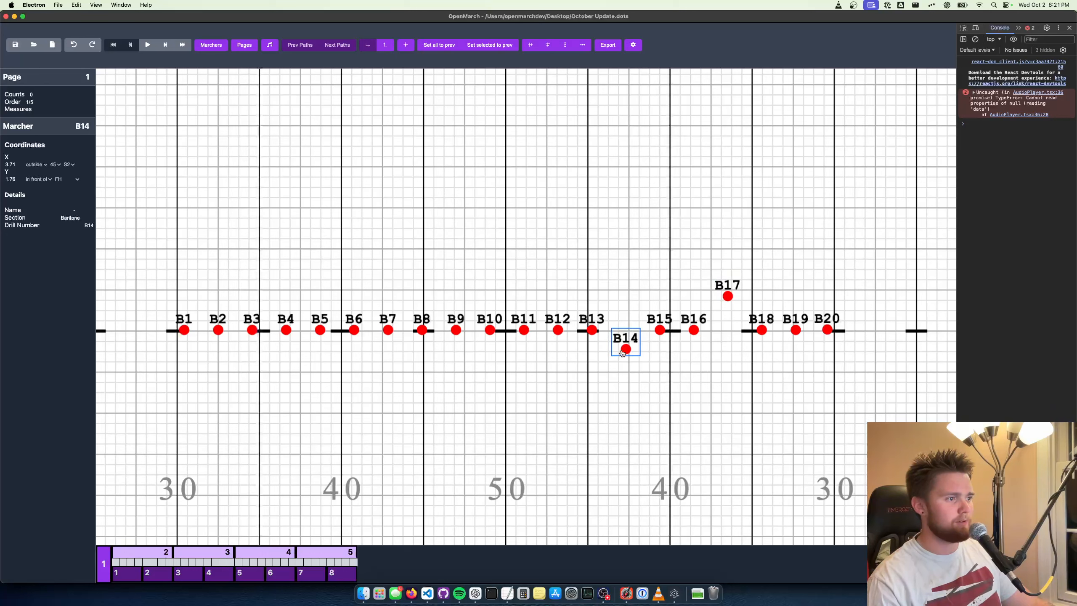
Select all 20 marchers, align them vertically into one straight row, and clear the selection
{"action": "key", "text": "super+a"}
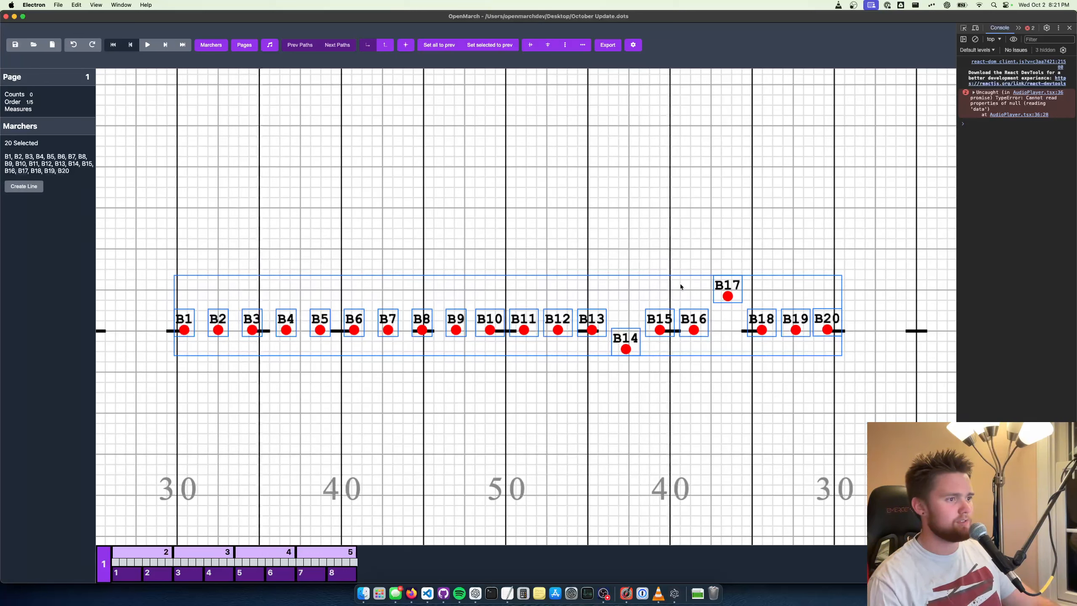
{"action": "left_click", "coordinate": [529, 46]}
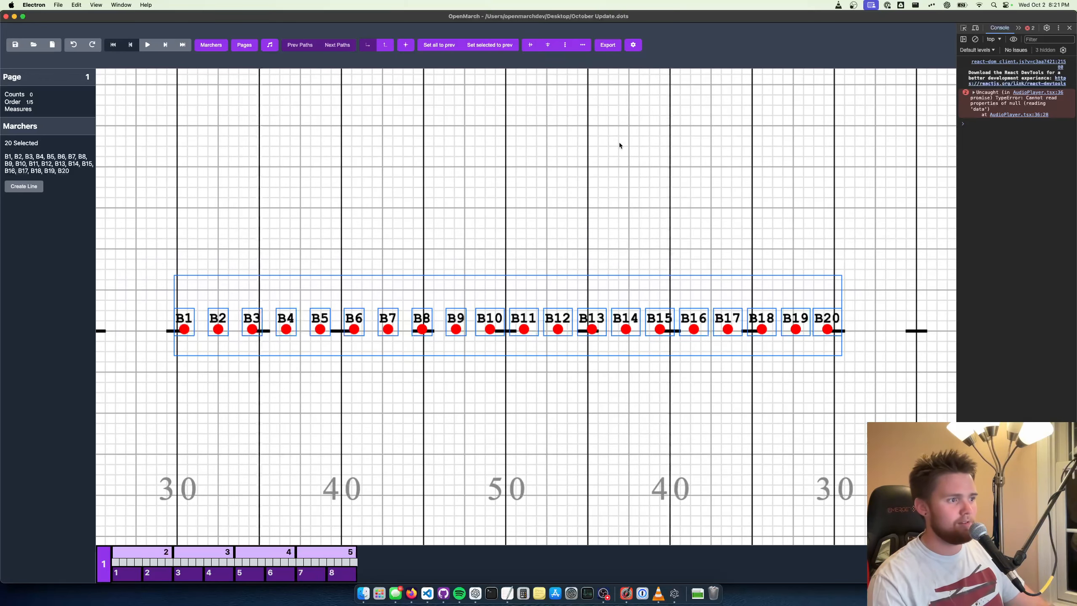
{"action": "left_click", "coordinate": [741, 289]}
{"action": "left_click_drag", "start_coordinate": [839, 290], "coordinate": [806, 293]}
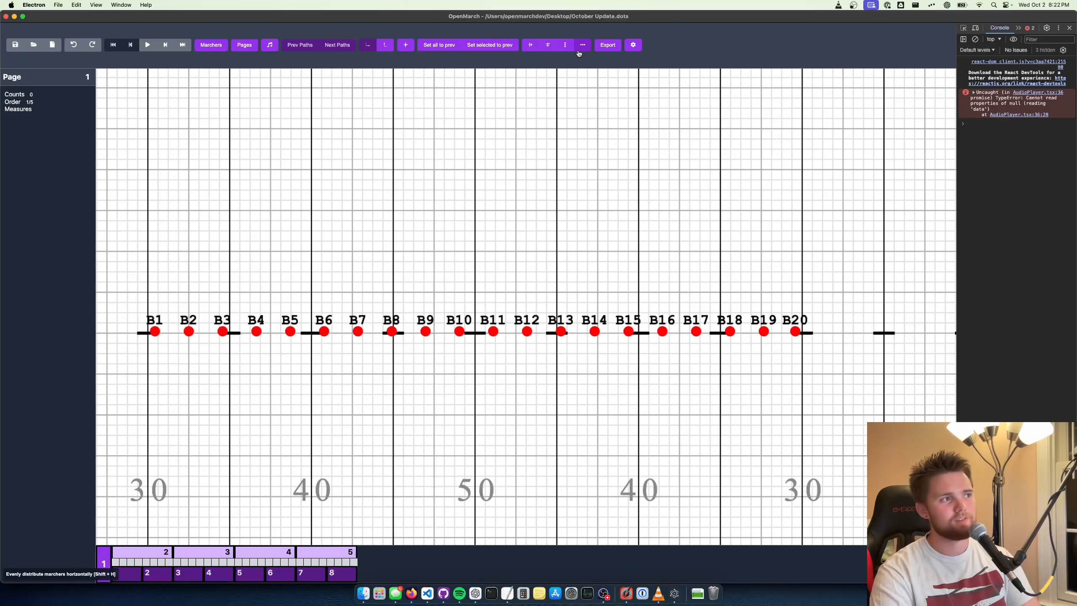
Move B11 to about 13.5 steps behind the front hash and distribute B11 through B20 evenly in the vertical direction
{"action": "scroll", "coordinate": [705, 222], "scroll_direction": "down", "scroll_amount": 5}
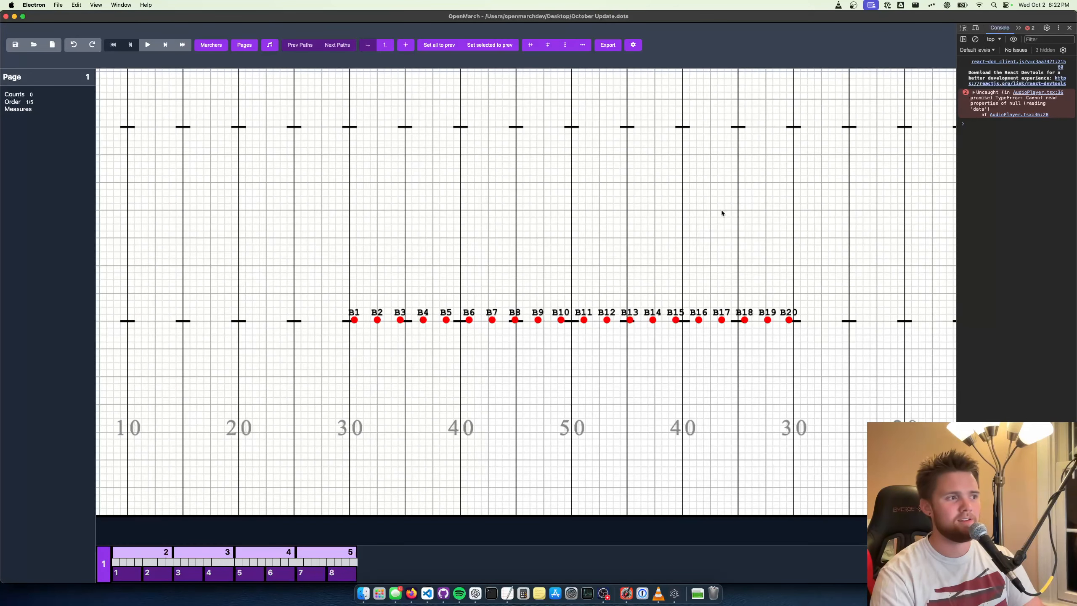
{"action": "scroll", "coordinate": [720, 221], "scroll_direction": "up", "scroll_amount": 3}
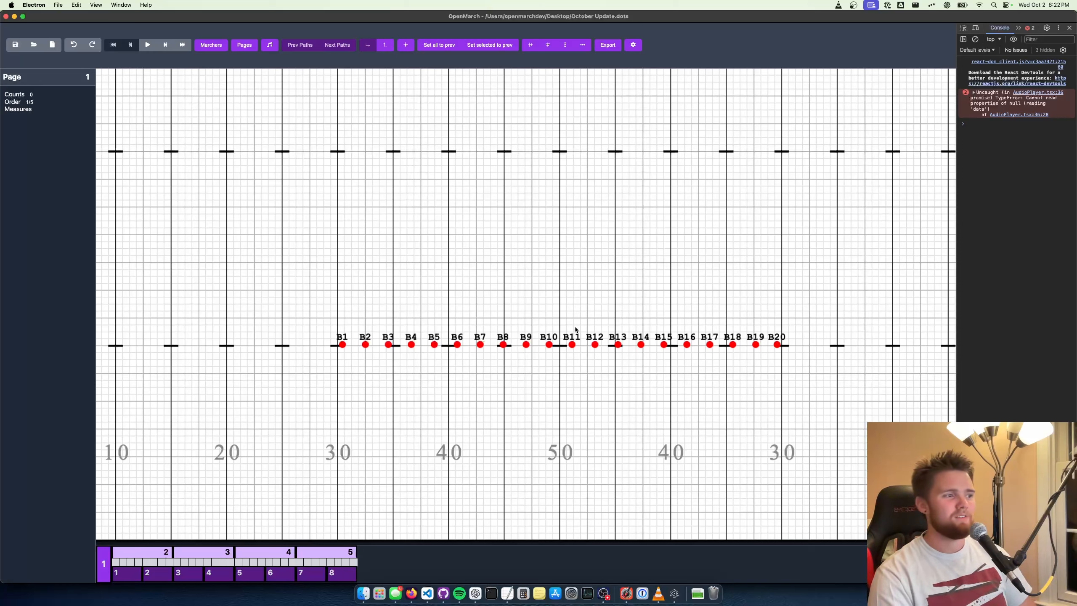
{"action": "left_click_drag", "start_coordinate": [572, 344], "coordinate": [572, 253]}
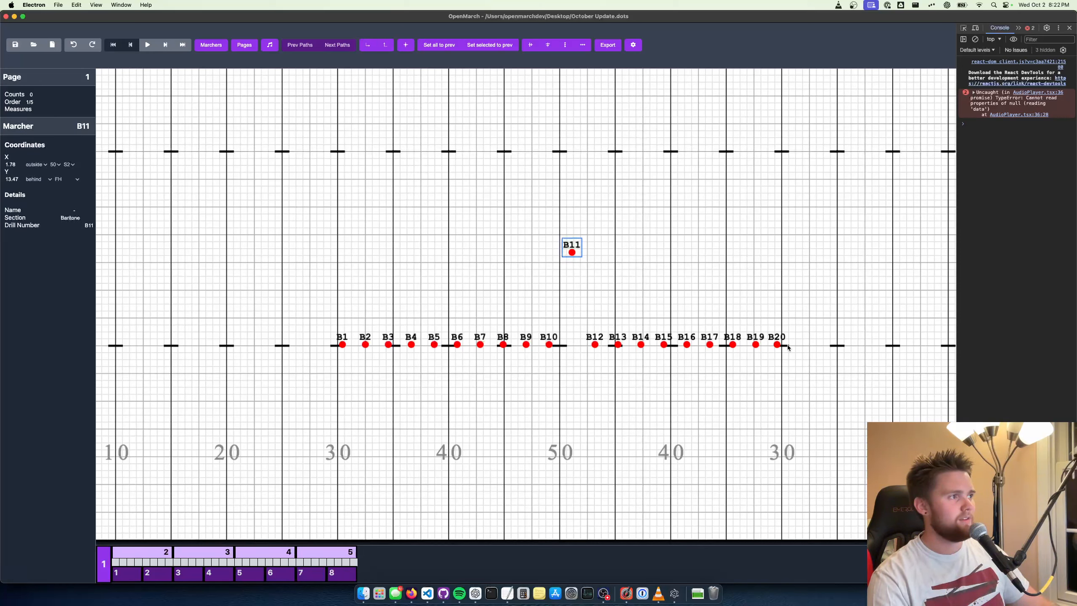
{"action": "left_click_drag", "start_coordinate": [798, 364], "coordinate": [568, 239]}
{"action": "left_click", "coordinate": [564, 44]}
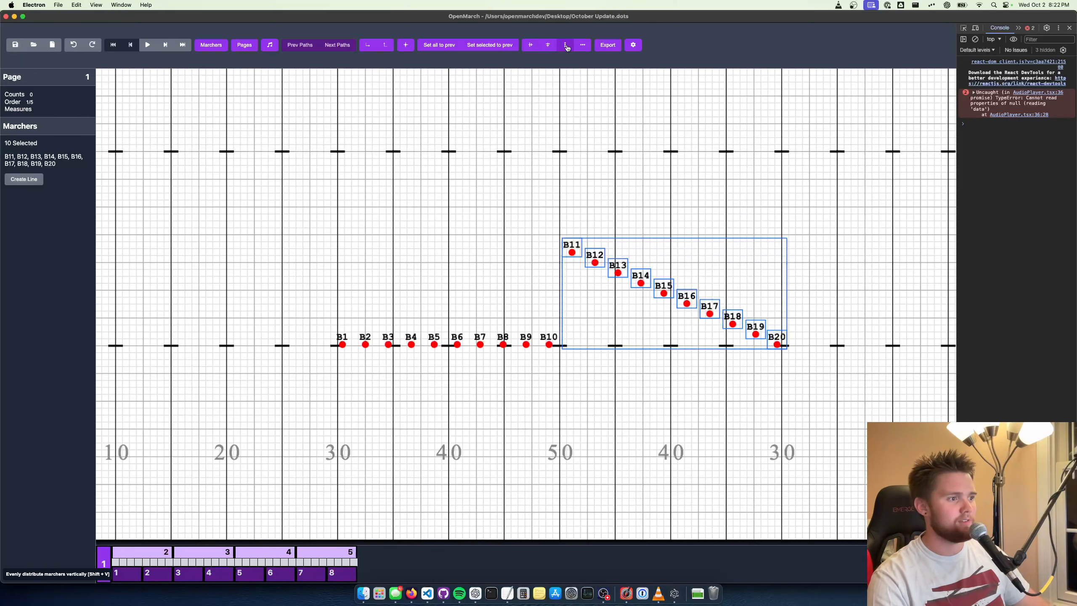
Undo the vertical distribution and the move of B11, and clear the selection
{"action": "left_click", "coordinate": [823, 305]}
{"action": "key", "text": "super+z"}
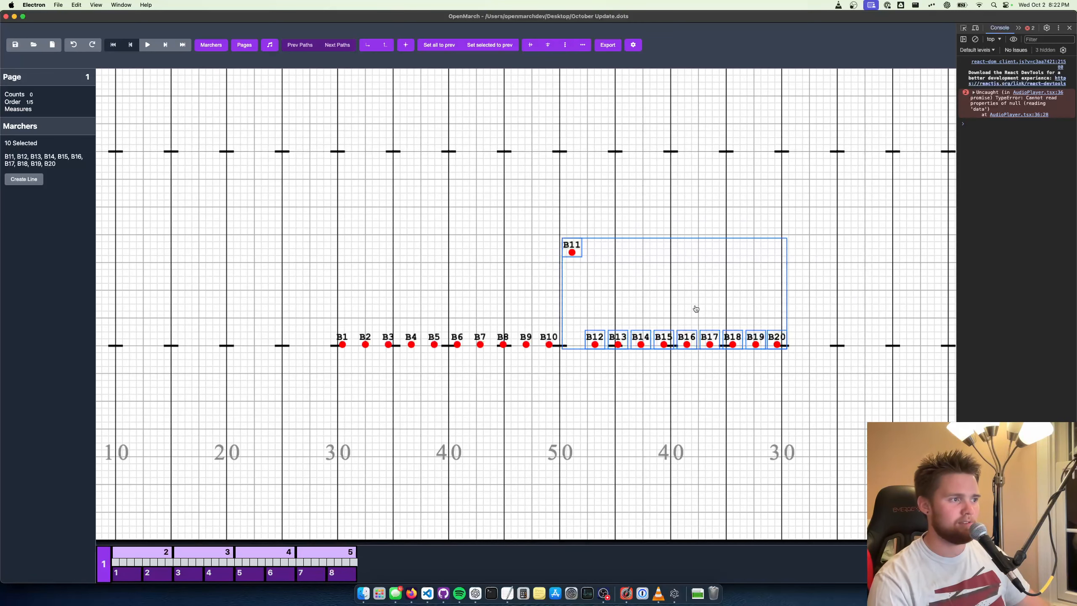
{"action": "key", "text": "super+z"}
{"action": "left_click", "coordinate": [814, 298]}
{"action": "left_click_drag", "start_coordinate": [851, 295], "coordinate": [826, 306]}
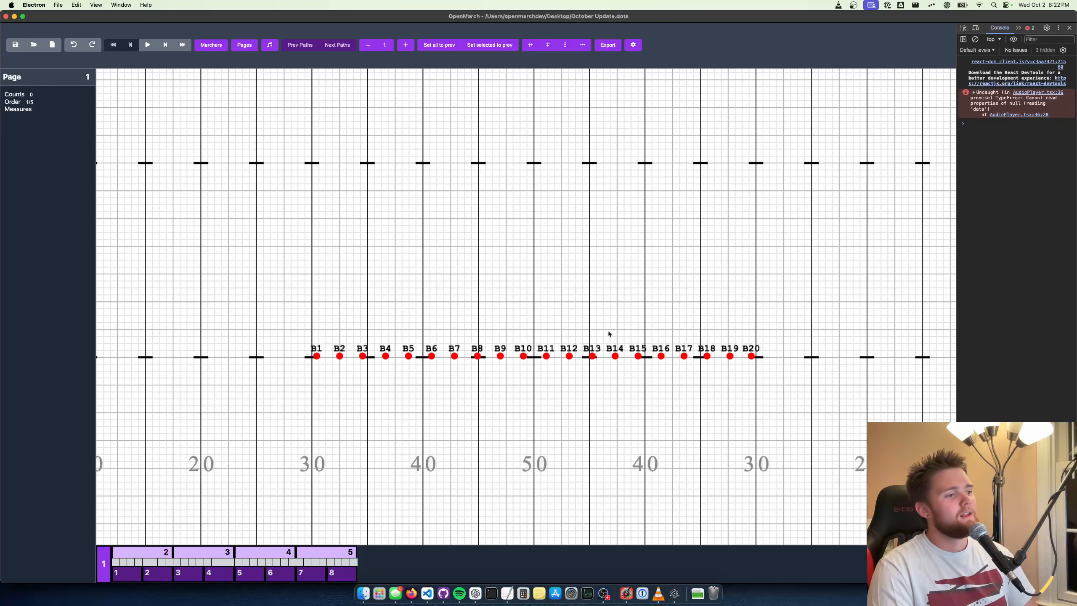
{"action": "left_click_drag", "start_coordinate": [640, 319], "coordinate": [671, 311]}
{"action": "scroll", "coordinate": [622, 334], "scroll_direction": "up", "scroll_amount": 1}
{"action": "scroll", "coordinate": [621, 322], "scroll_direction": "up", "scroll_amount": 3}
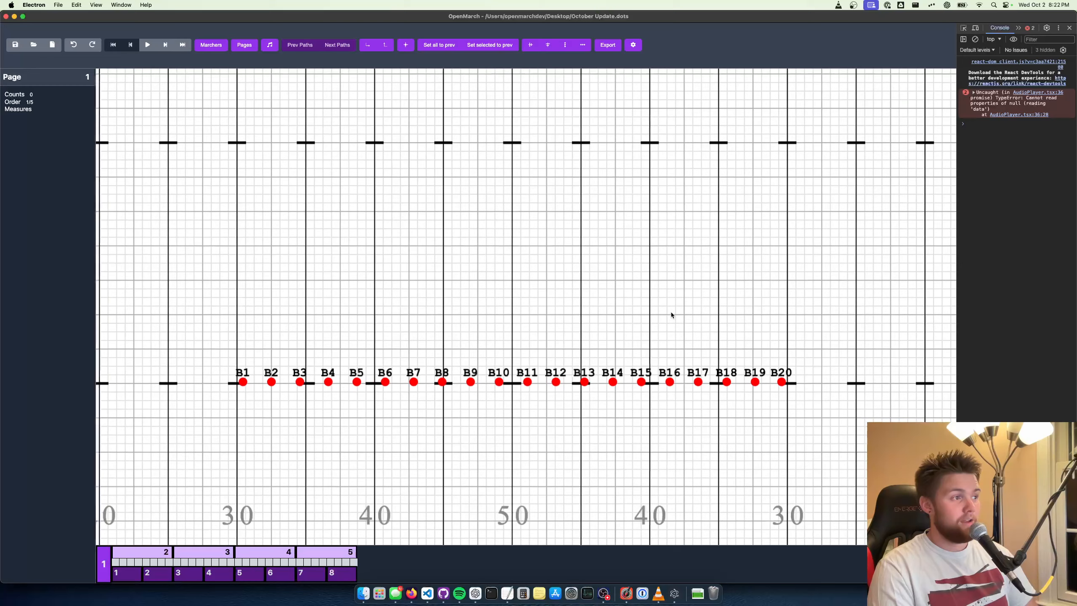
{"action": "scroll", "coordinate": [657, 315], "scroll_direction": "down", "scroll_amount": 1}
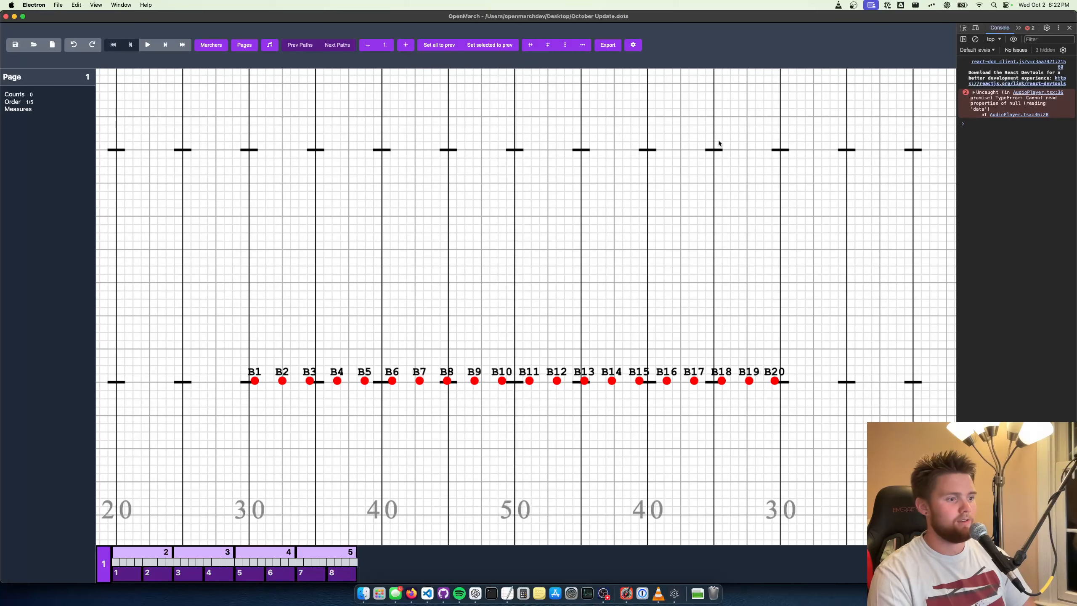
{"action": "scroll", "coordinate": [890, 153], "scroll_direction": "right", "scroll_amount": 3}
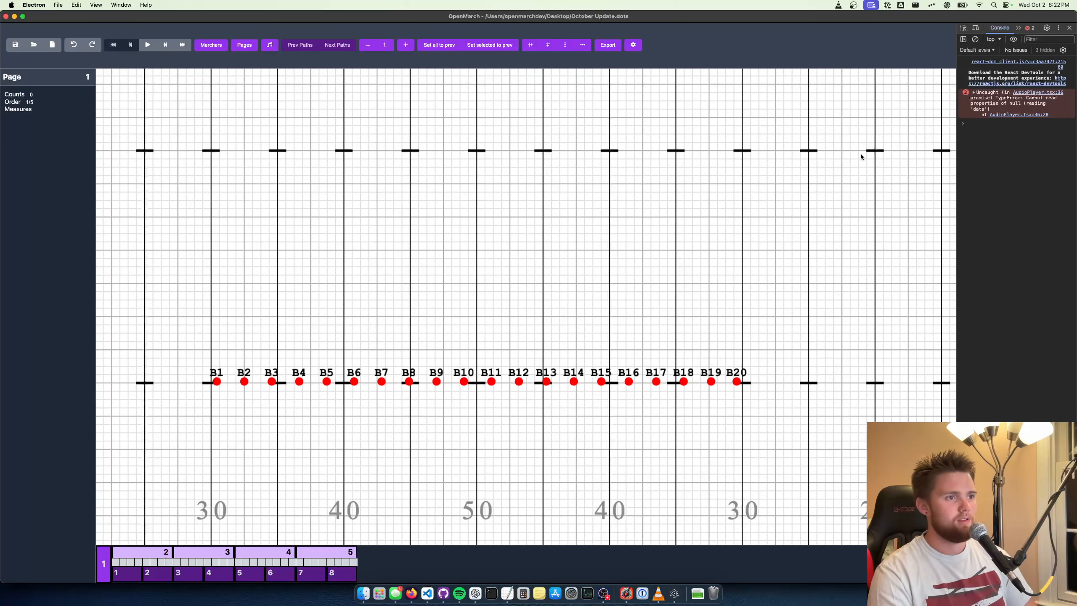
{"action": "scroll", "coordinate": [841, 167], "scroll_direction": "down", "scroll_amount": 2}
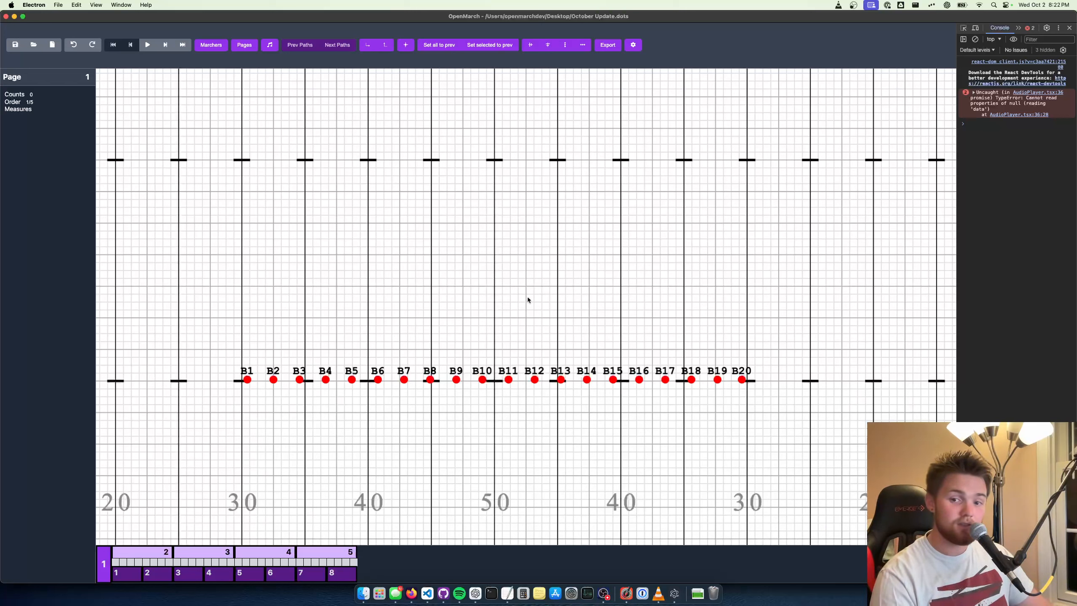
Arrange all 20 marchers with an applied alignment line along the back hash, from one 25-yard line to the other
{"action": "key", "text": "super+a"}
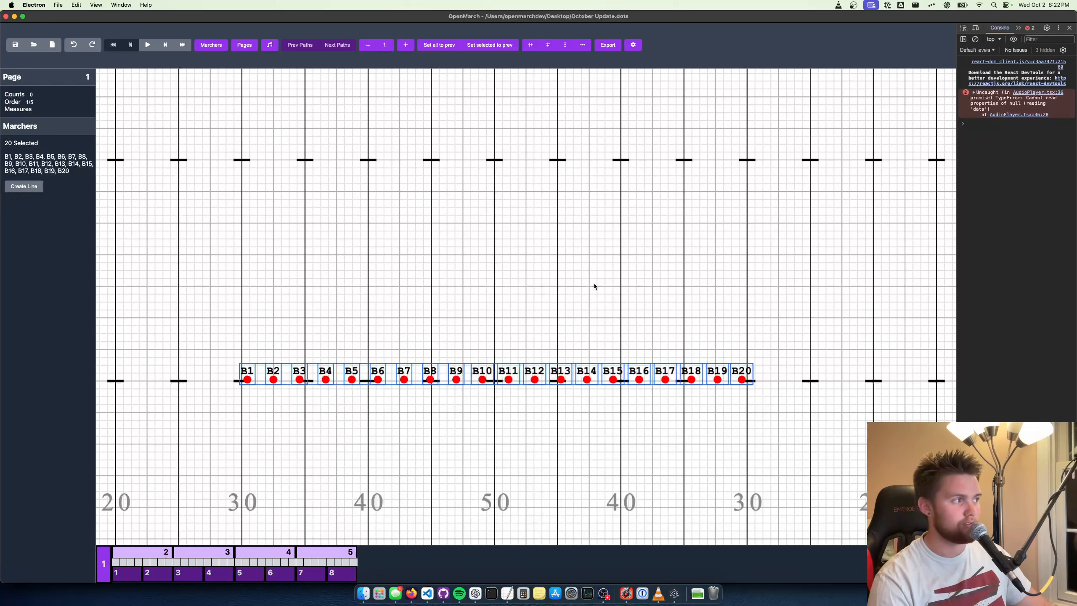
{"action": "left_click", "coordinate": [595, 284]}
{"action": "left_click_drag", "start_coordinate": [798, 335], "coordinate": [215, 437]}
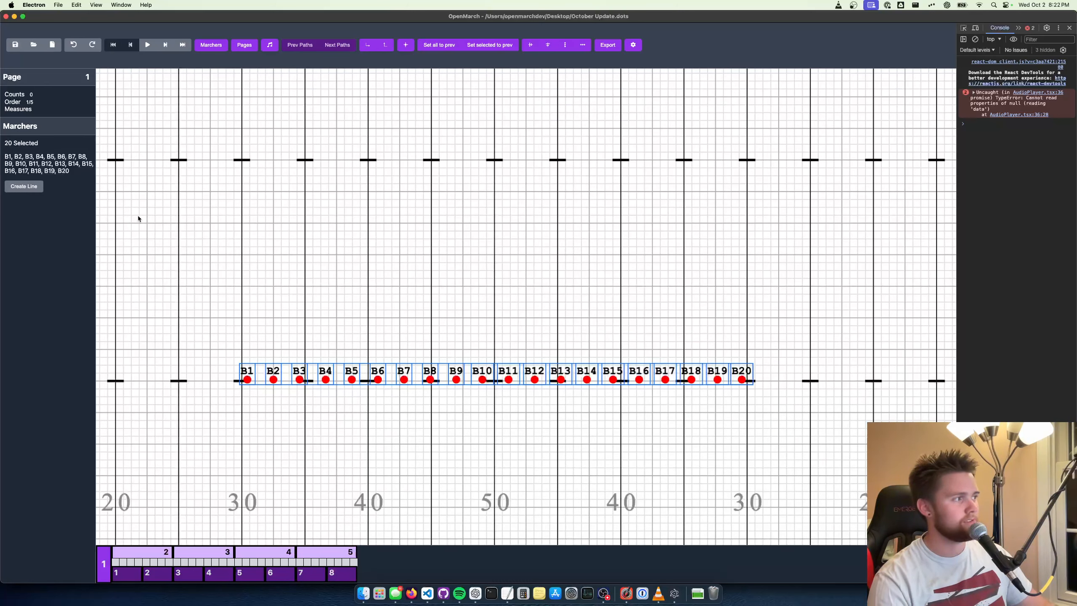
{"action": "left_click", "coordinate": [27, 188]}
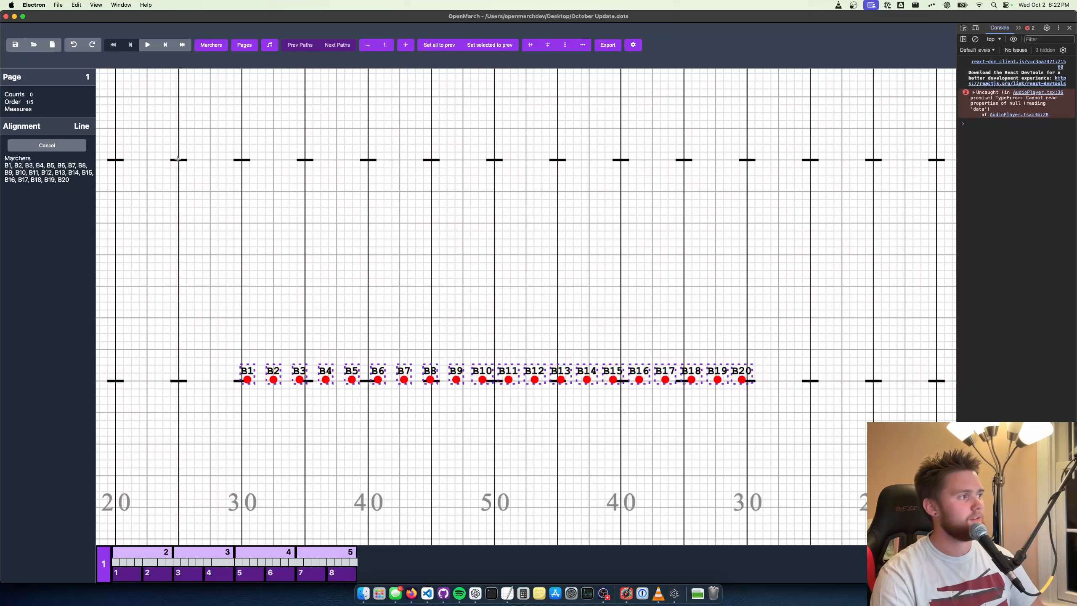
{"action": "mouse_move", "coordinate": [179, 160]}
{"action": "left_mouse_down"}
{"action": "mouse_move", "coordinate": [810, 151]}
{"action": "mouse_move", "coordinate": [840, 208]}
{"action": "mouse_move", "coordinate": [829, 160]}
{"action": "mouse_move", "coordinate": [714, 166]}
{"action": "mouse_move", "coordinate": [833, 160]}
{"action": "mouse_move", "coordinate": [809, 161]}
{"action": "left_mouse_up"}
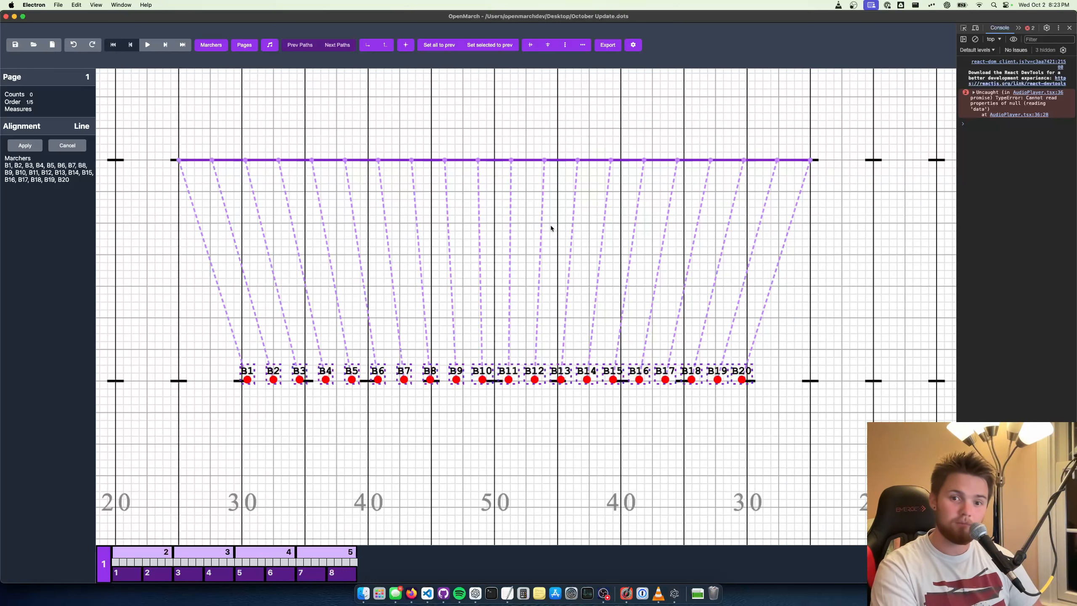
{"action": "scroll", "coordinate": [551, 228], "scroll_direction": "up", "scroll_amount": 10}
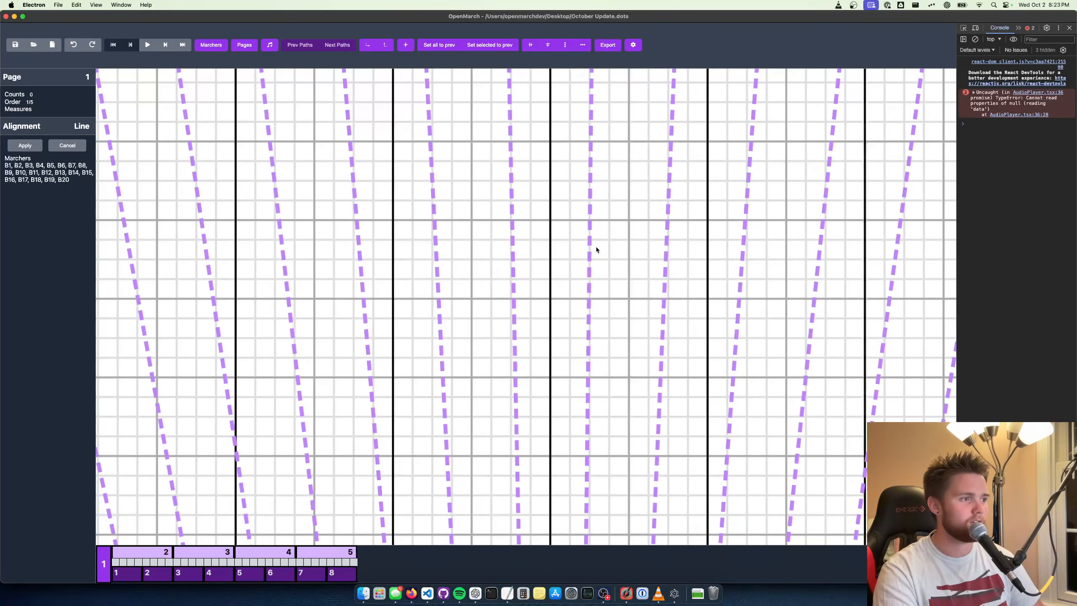
{"action": "scroll", "coordinate": [596, 249], "scroll_direction": "down", "scroll_amount": 10}
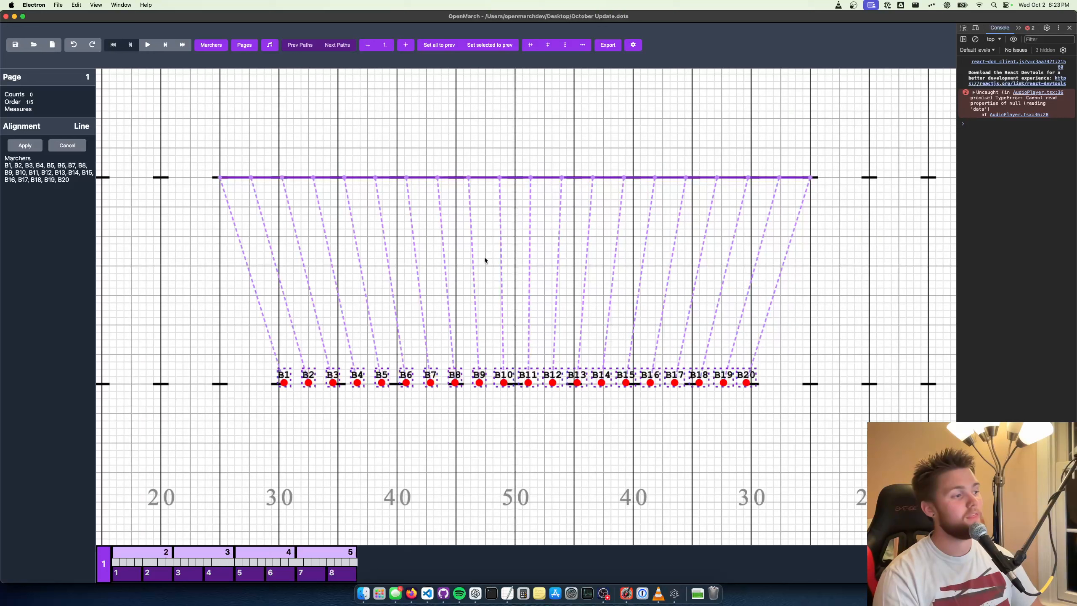
{"action": "left_click", "coordinate": [25, 145]}
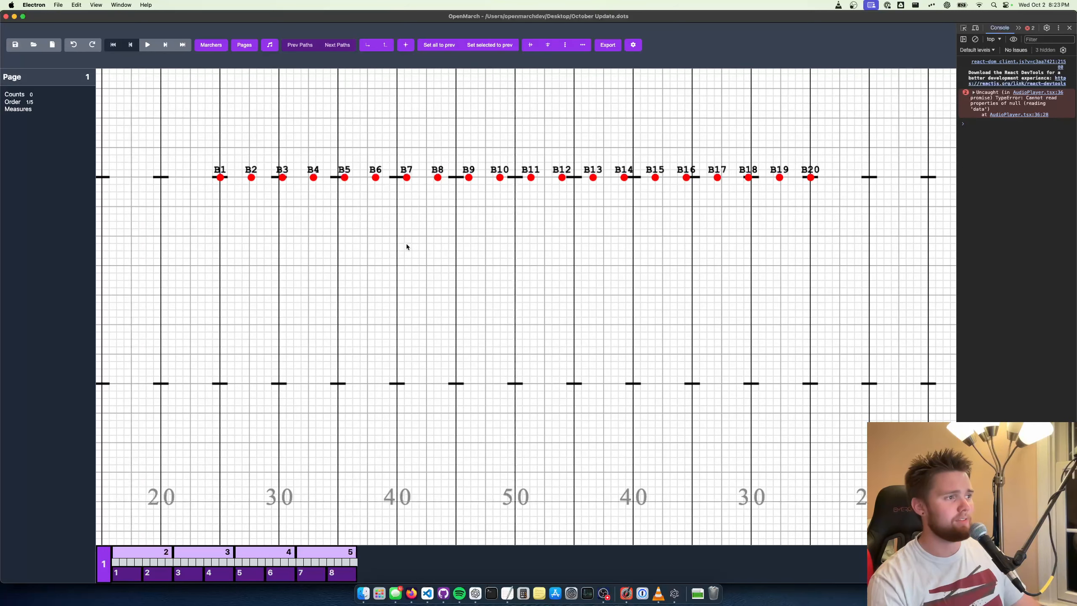
Undo and redo the line alignment of all 20 marchers, and clear the selection
{"action": "key", "text": "ctrl+z"}
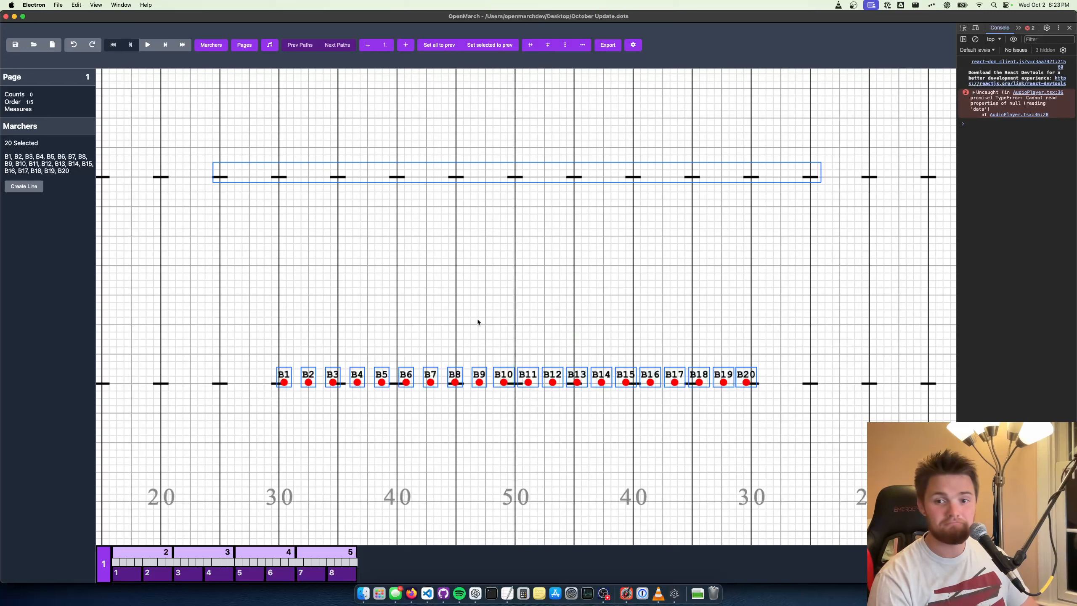
{"action": "left_click", "coordinate": [478, 296]}
{"action": "key", "text": "ctrl+shift+z"}
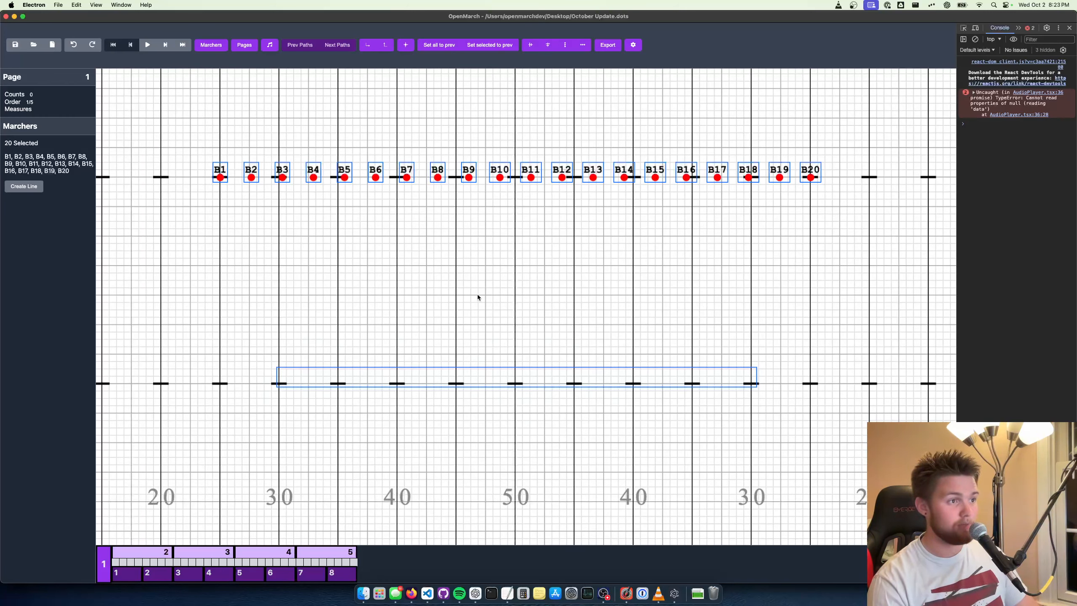
{"action": "left_click", "coordinate": [466, 291]}
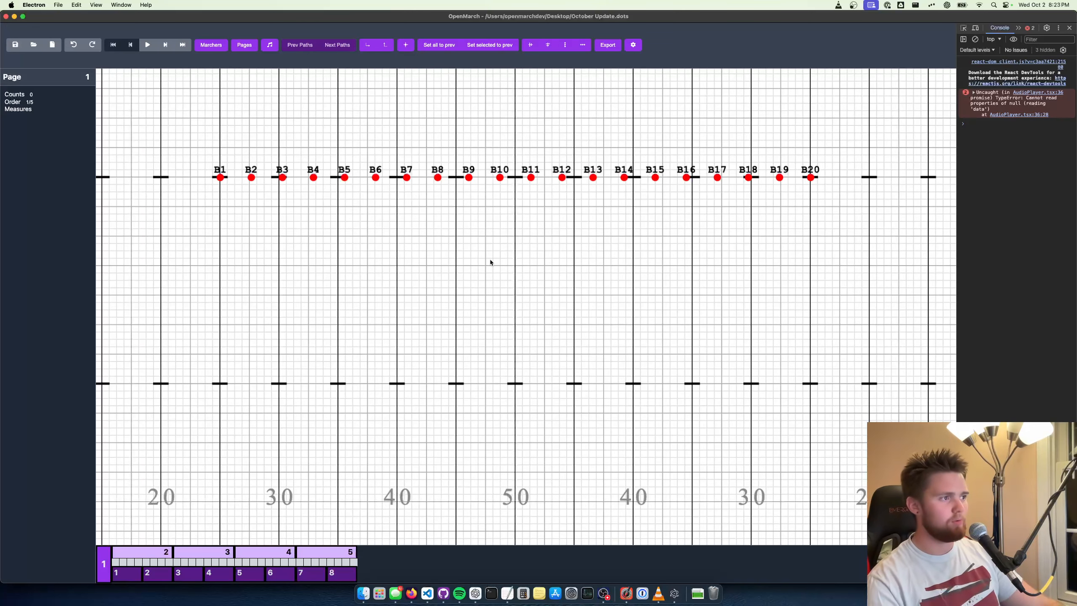
{"action": "left_click_drag", "start_coordinate": [490, 259], "coordinate": [497, 261]}
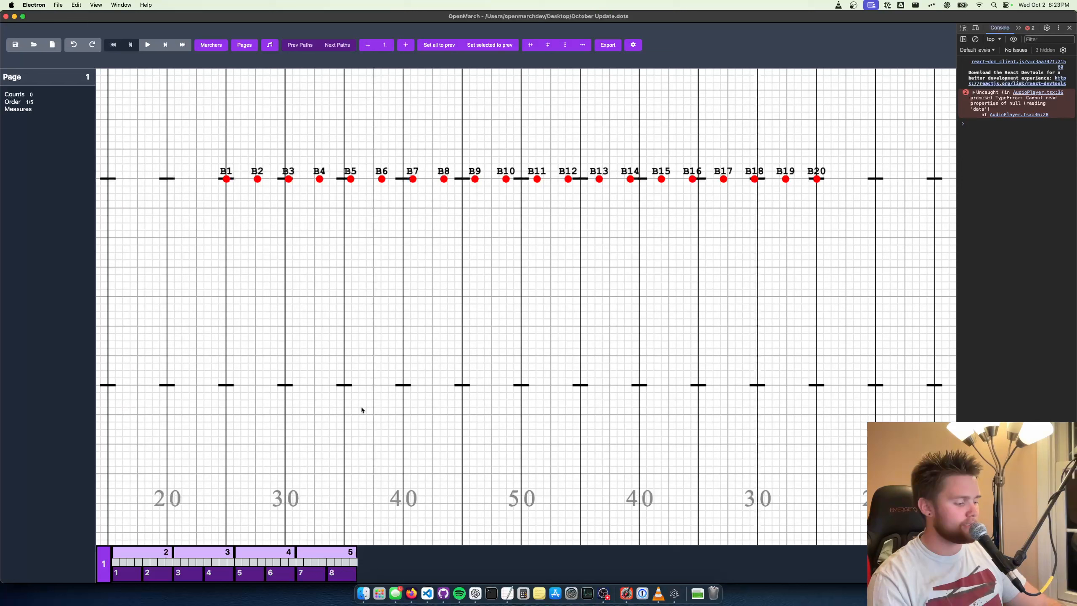
Open page 2 and set all marchers to their positions from the previous page
{"action": "left_click", "coordinate": [145, 552]}
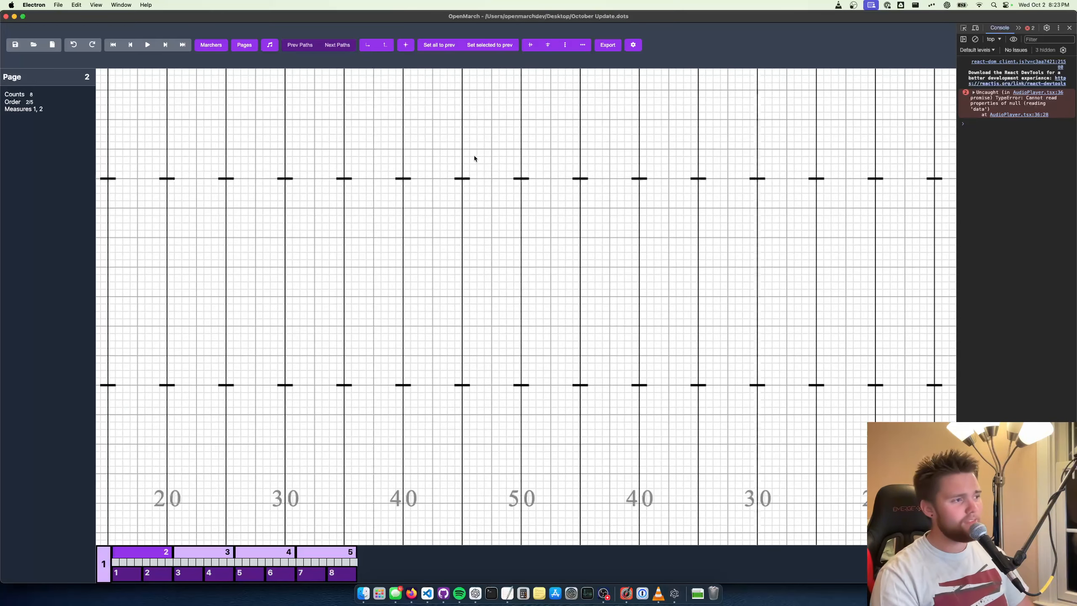
{"action": "scroll", "coordinate": [474, 158], "scroll_direction": "up", "scroll_amount": 10}
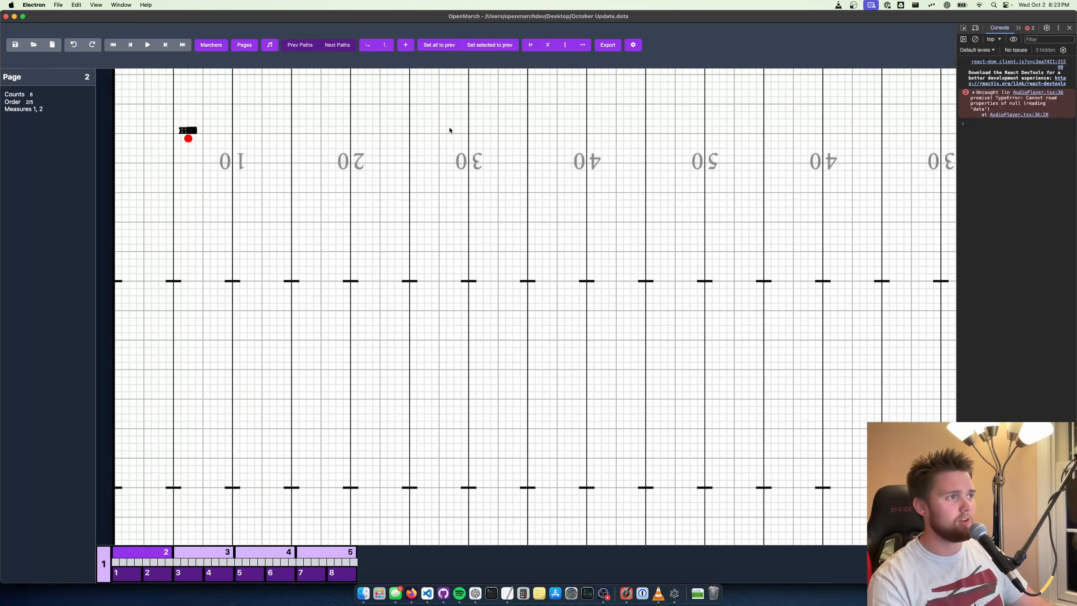
{"action": "scroll", "coordinate": [449, 130], "scroll_direction": "right", "scroll_amount": 5}
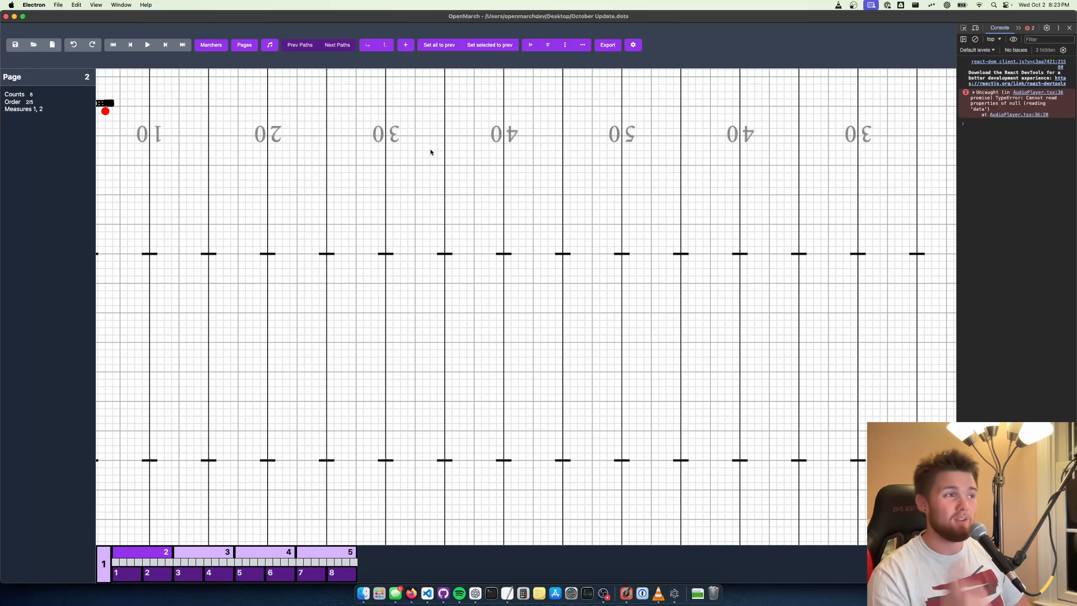
{"action": "scroll", "coordinate": [450, 97], "scroll_direction": "left", "scroll_amount": 4}
{"action": "scroll", "coordinate": [450, 97], "scroll_direction": "up", "scroll_amount": 1}
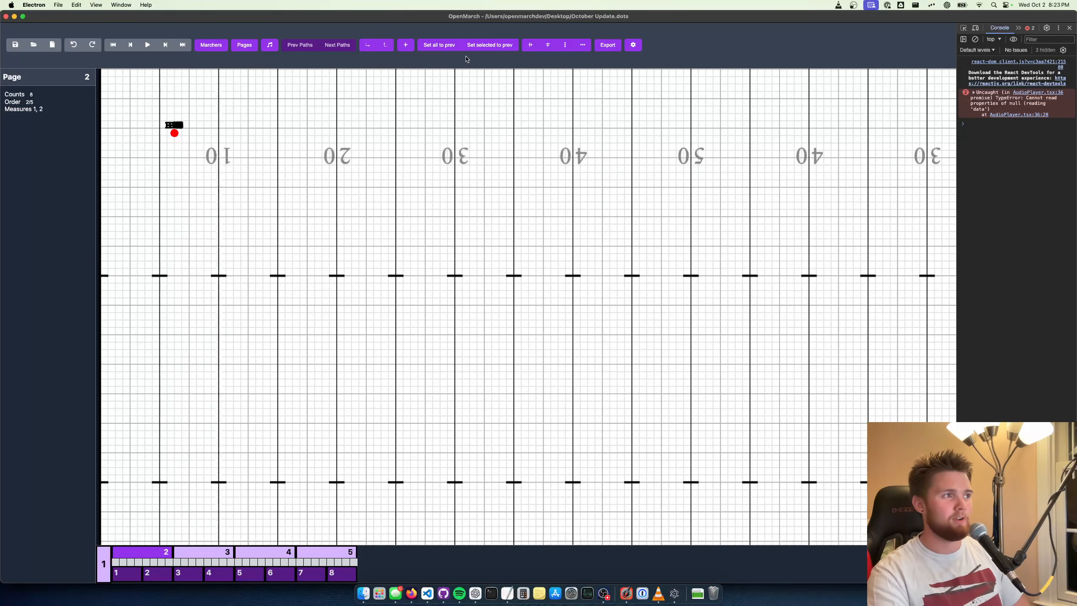
{"action": "left_click", "coordinate": [435, 50]}
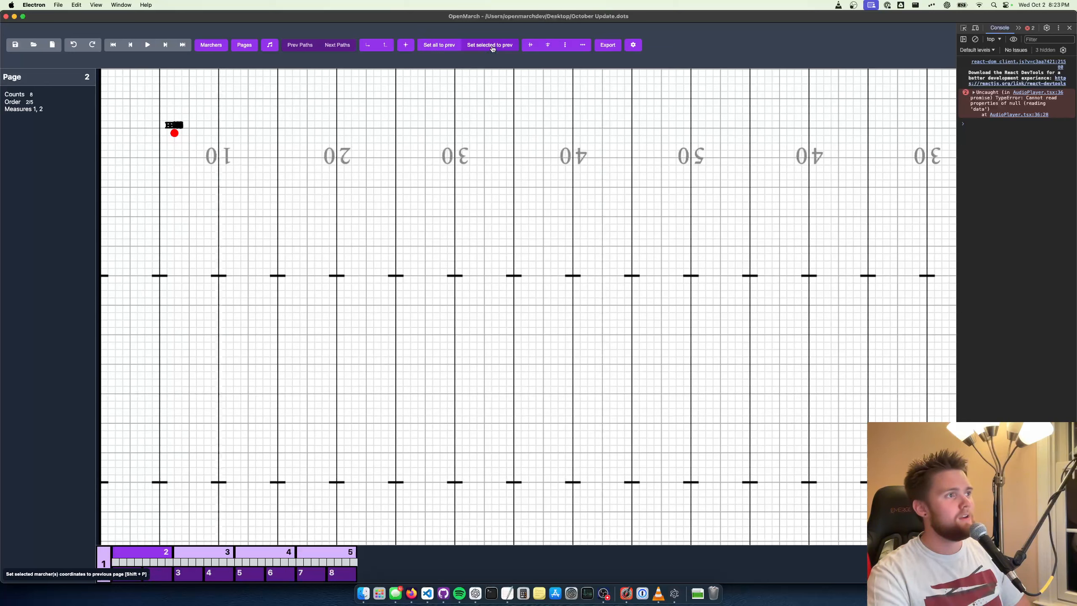
{"action": "left_click", "coordinate": [440, 45]}
{"action": "scroll", "coordinate": [389, 114], "scroll_direction": "right", "scroll_amount": 6}
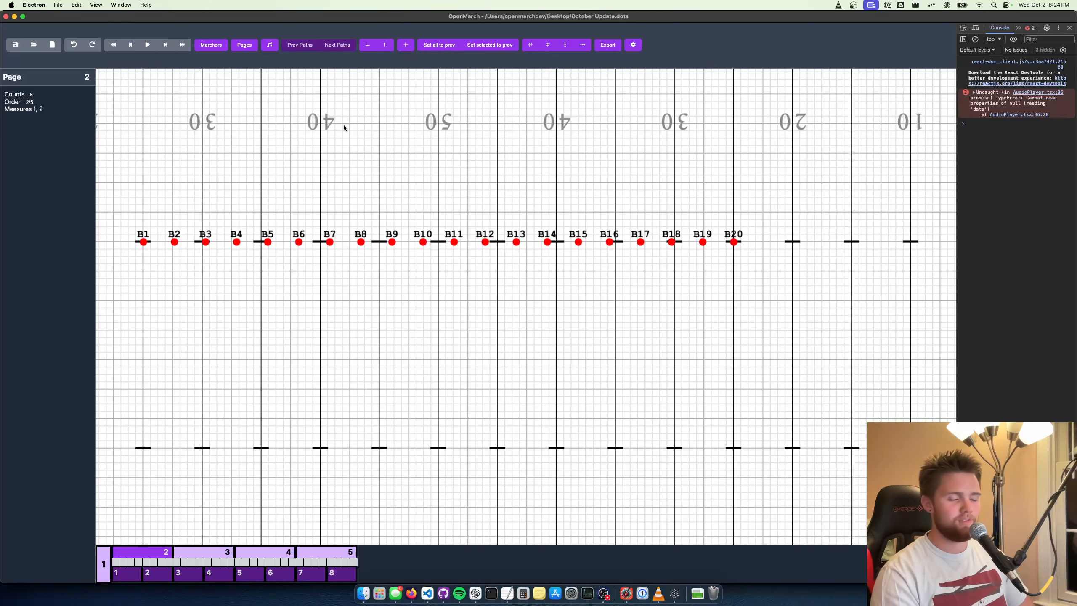
Set all marchers on pages 3, 4 and 5 to their positions from the respective previous page
{"action": "key", "text": "e"}
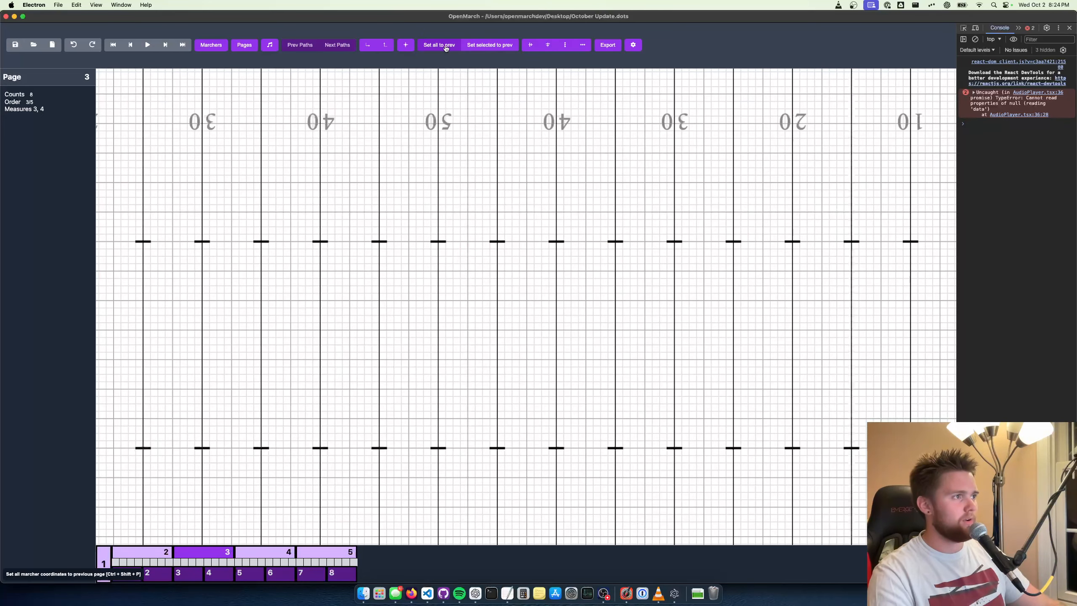
{"action": "left_click", "coordinate": [442, 47]}
{"action": "key", "text": "e"}
{"action": "left_click", "coordinate": [442, 47]}
{"action": "key", "text": "e"}
{"action": "left_click", "coordinate": [442, 47]}
Return to page 2 and move B10 onto the side 1 25-yard line, 1 step in front of the front hash
{"action": "scroll", "coordinate": [528, 101], "scroll_direction": "left", "scroll_amount": 3}
{"action": "key", "text": "q"}
{"action": "key", "text": "q"}
{"action": "key", "text": "q"}
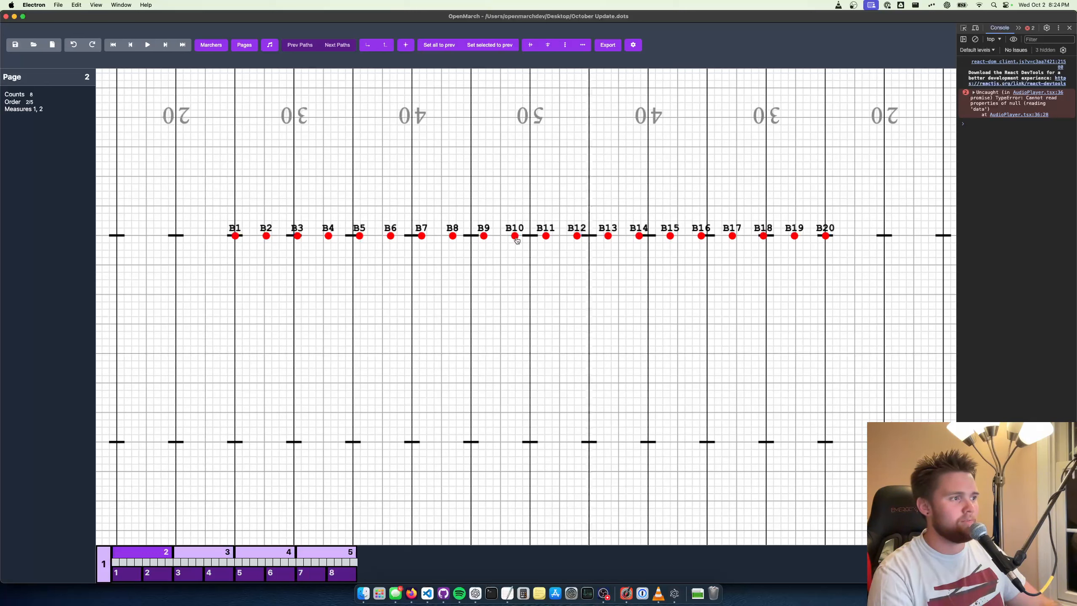
{"action": "left_click_drag", "start_coordinate": [516, 236], "coordinate": [241, 447]}
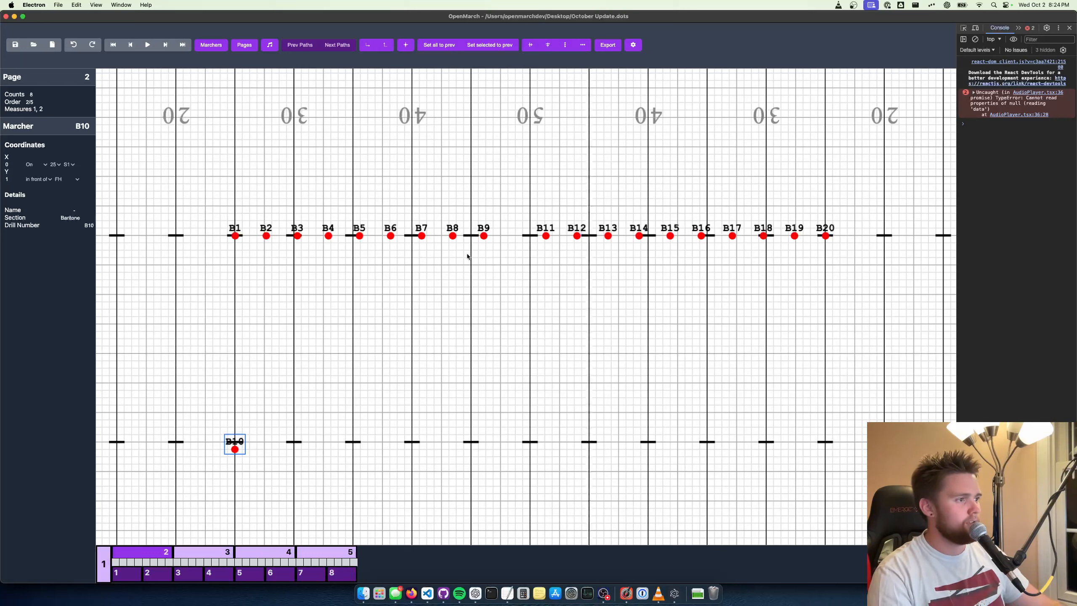
Undo the recent moves of B9 and B10 on page 2, and select marchers B1 through B10
{"action": "left_click_drag", "start_coordinate": [483, 238], "coordinate": [236, 413]}
{"action": "key", "text": "super+z"}
{"action": "key", "text": "super+z"}
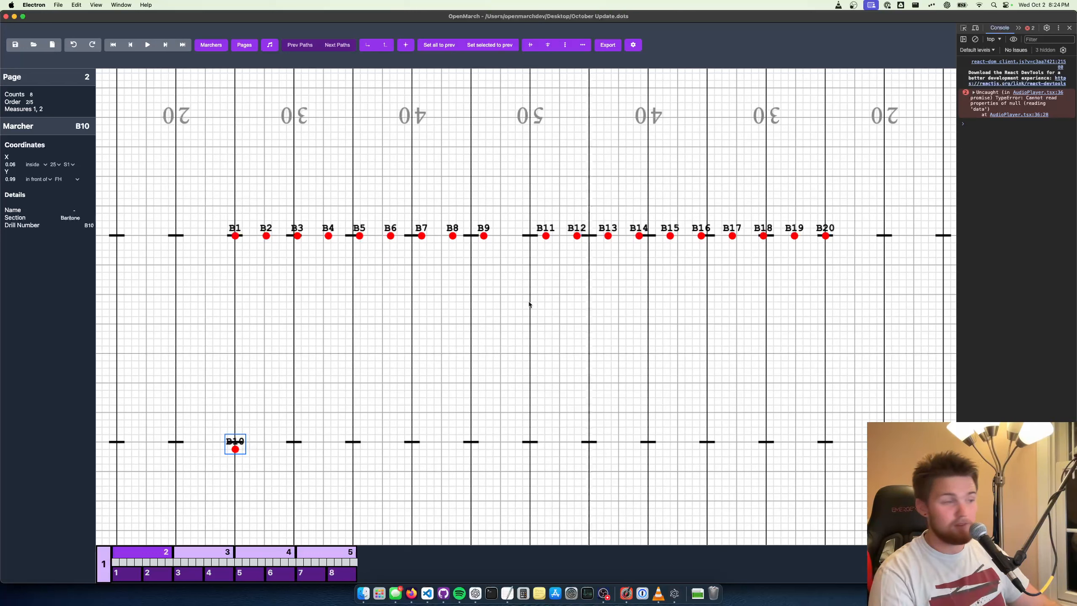
{"action": "key", "text": "super+z"}
{"action": "left_click_drag", "start_coordinate": [208, 194], "coordinate": [526, 280]}
{"action": "scroll", "coordinate": [500, 326], "scroll_direction": "up", "scroll_amount": 2}
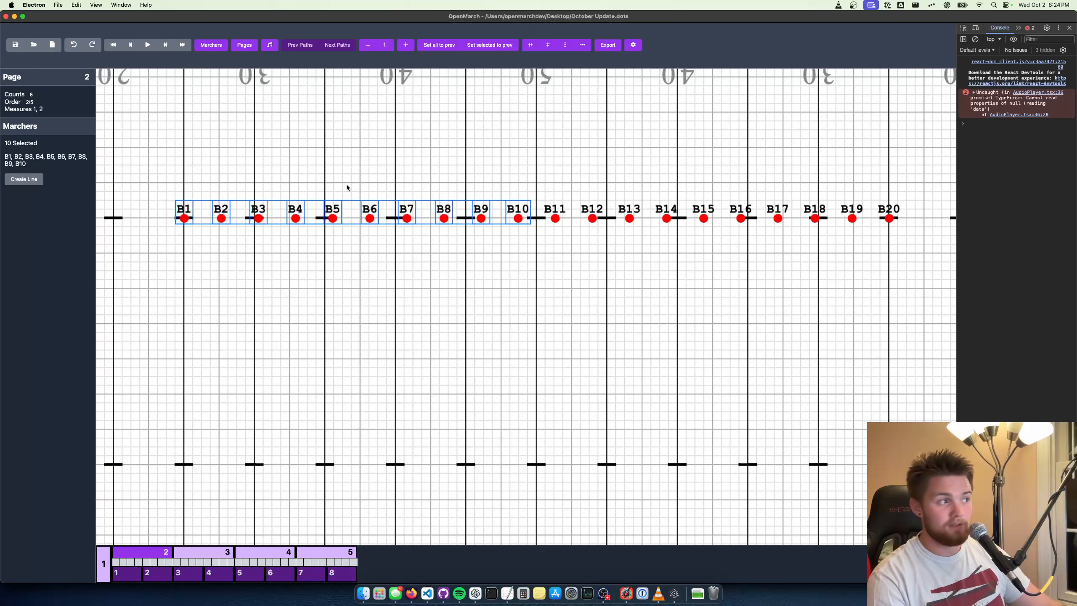
{"action": "left_click", "coordinate": [17, 180]}
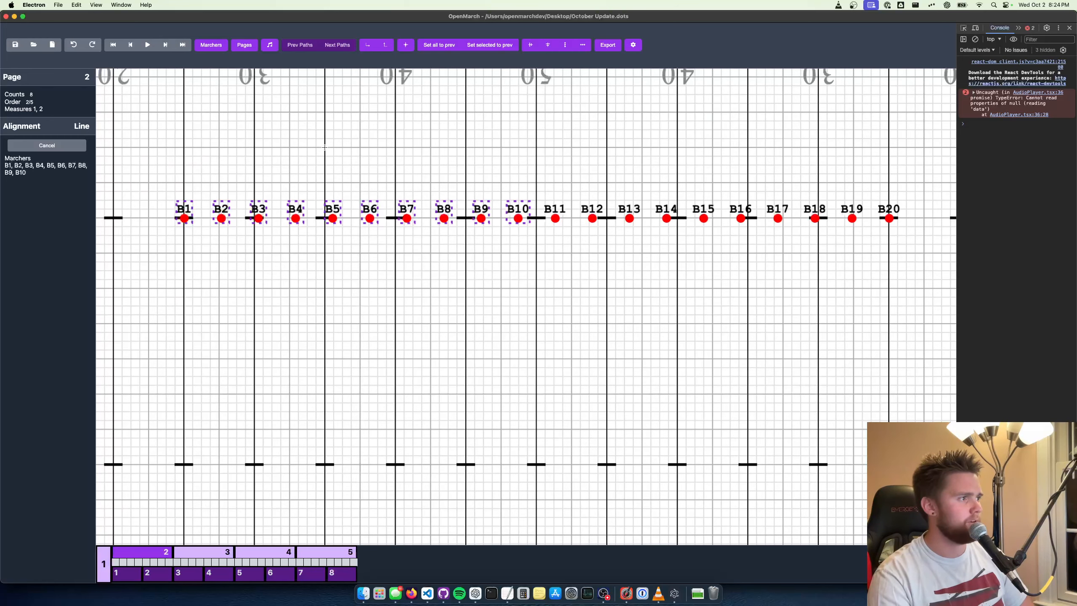
{"action": "scroll", "coordinate": [324, 307], "scroll_direction": "up", "scroll_amount": 15}
{"action": "left_click_drag", "start_coordinate": [325, 147], "coordinate": [351, 504]}
{"action": "scroll", "coordinate": [409, 304], "scroll_direction": "down", "scroll_amount": 10}
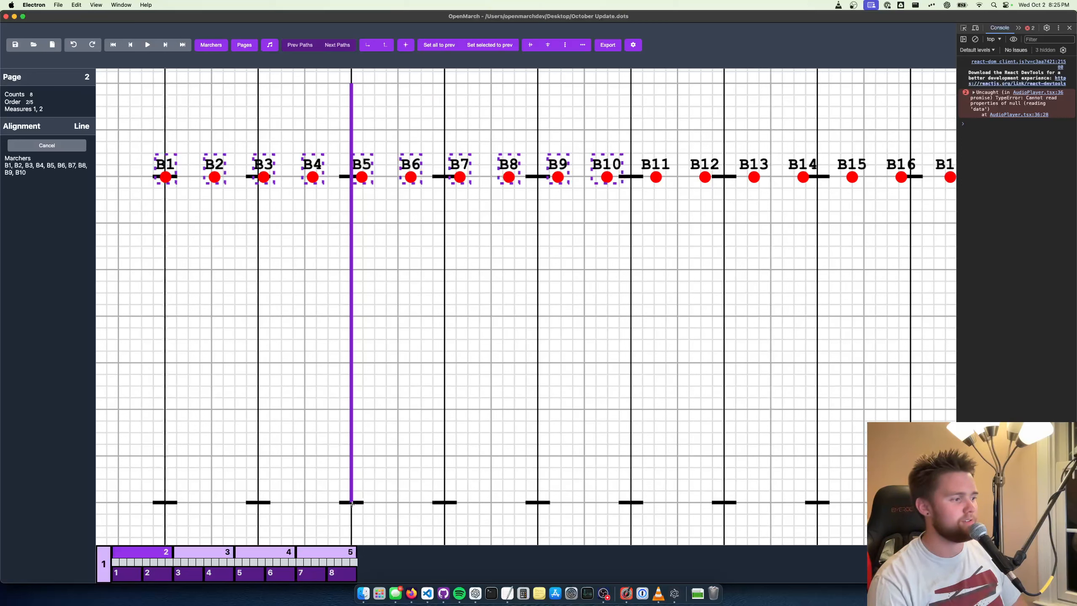
{"action": "left_click_drag", "start_coordinate": [351, 503], "coordinate": [352, 504]}
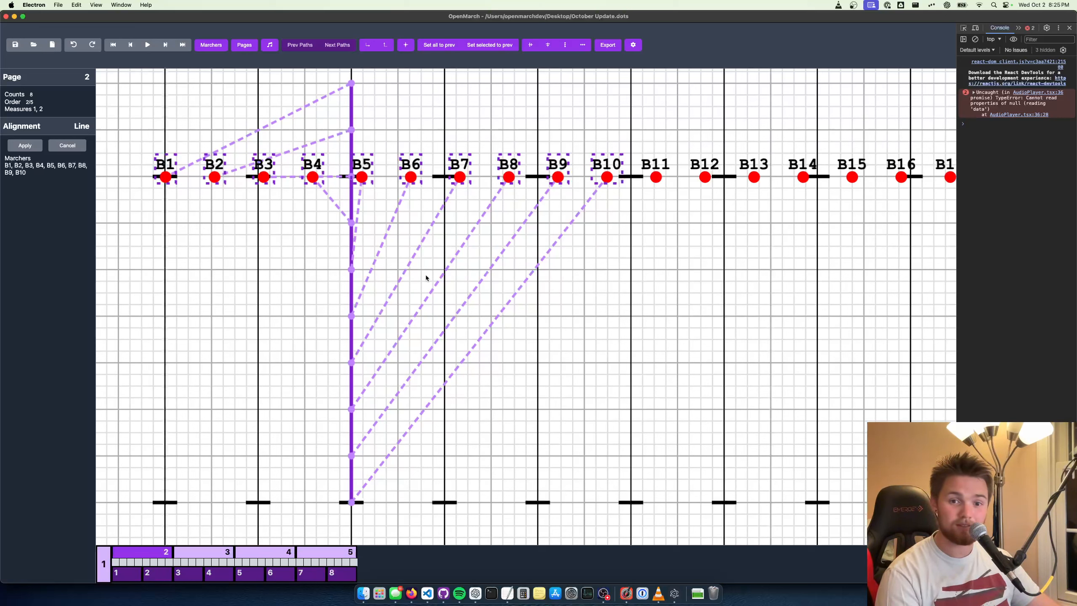
{"action": "key", "text": "Escape"}
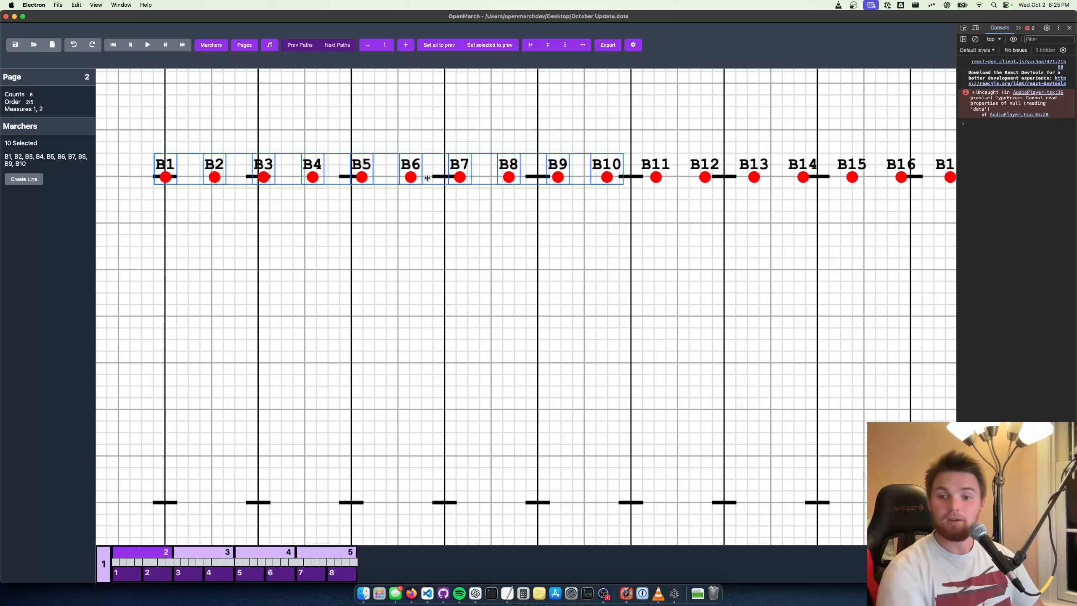
Draw an alignment line for B1–B10 from the 50-yard line, 4 steps behind the back hash, to the front hash on the side 1 35-yard line
{"action": "left_click", "coordinate": [24, 179]}
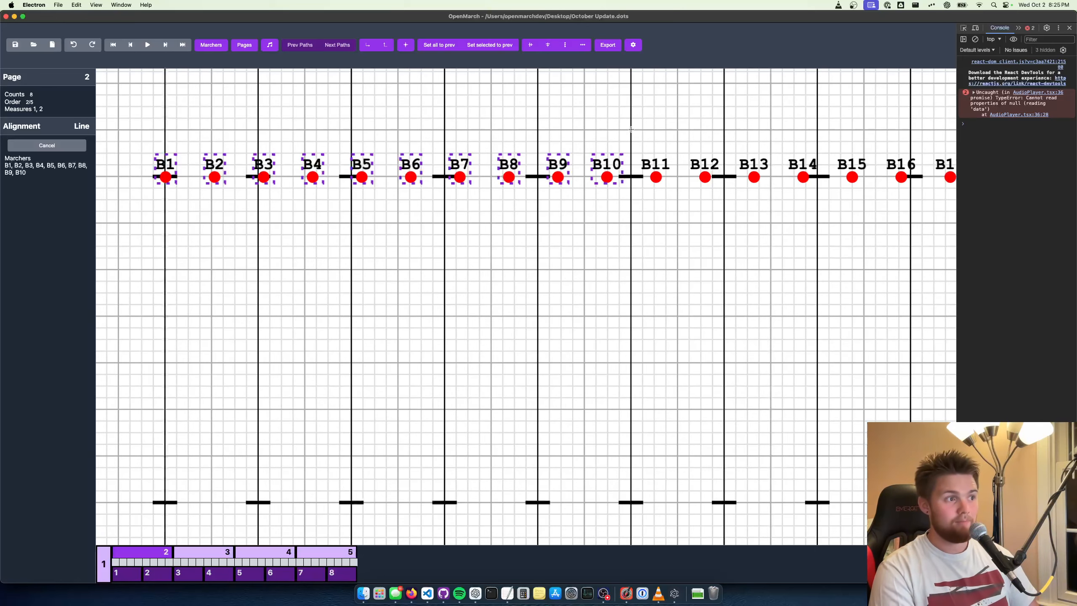
{"action": "scroll", "coordinate": [630, 129], "scroll_direction": "down", "scroll_amount": 5}
{"action": "scroll", "coordinate": [631, 132], "scroll_direction": "up", "scroll_amount": 5}
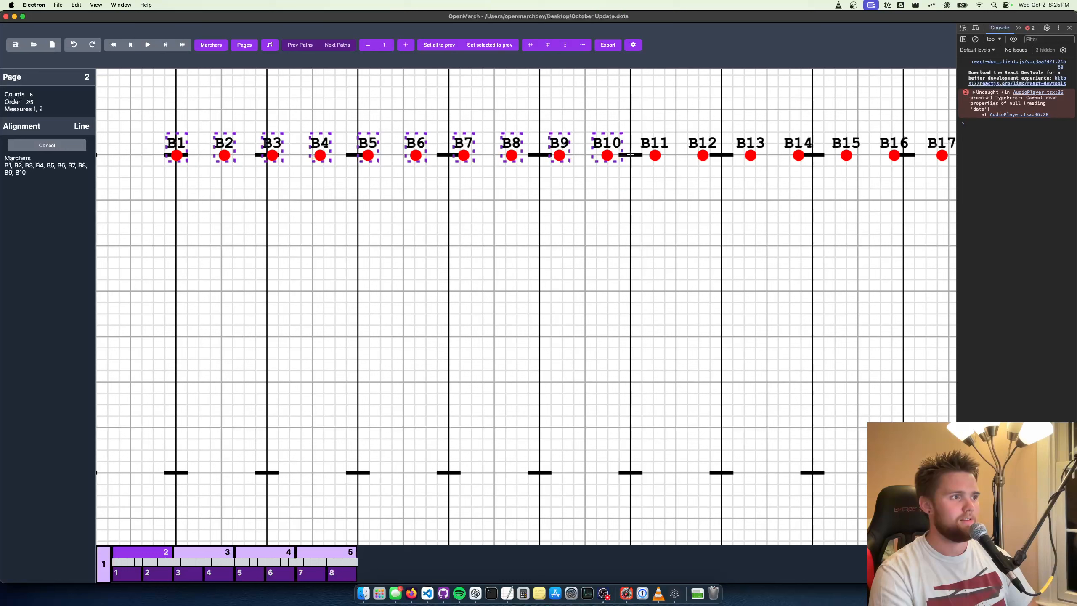
{"action": "mouse_move", "coordinate": [629, 108]}
{"action": "left_mouse_down"}
{"action": "mouse_move", "coordinate": [461, 202]}
{"action": "mouse_move", "coordinate": [358, 370]}
{"action": "mouse_move", "coordinate": [360, 472]}
{"action": "left_mouse_up"}
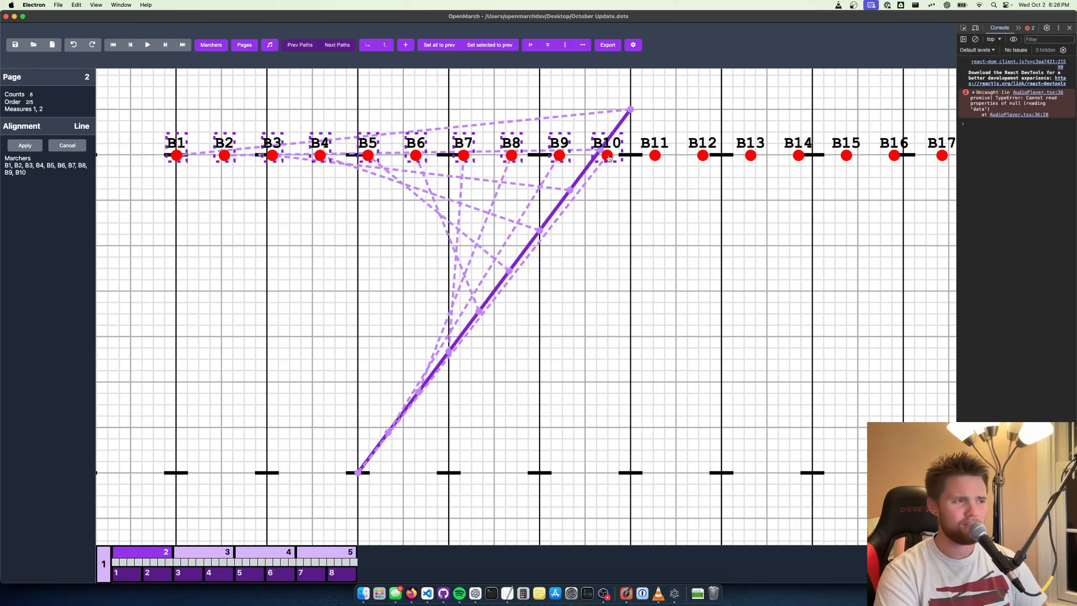
Move B10 through B1 individually to beside the diagonal, ordered from B10 at its back end to B1 at its front end, and apply the line
{"action": "left_click_drag", "start_coordinate": [608, 158], "coordinate": [597, 117]}
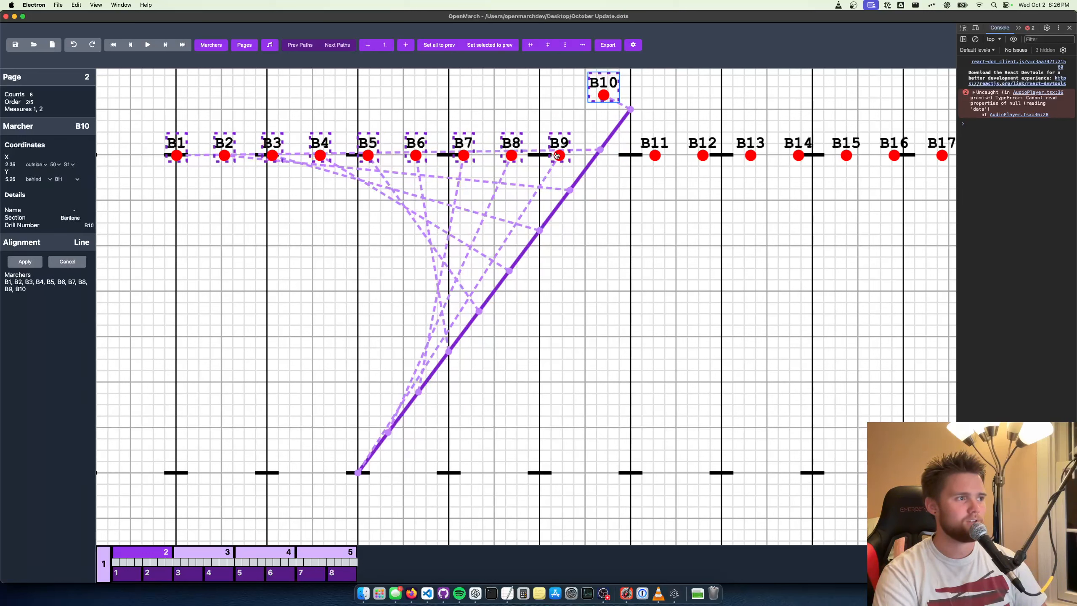
{"action": "left_click_drag", "start_coordinate": [559, 155], "coordinate": [572, 127]}
{"action": "left_click_drag", "start_coordinate": [512, 154], "coordinate": [540, 150]}
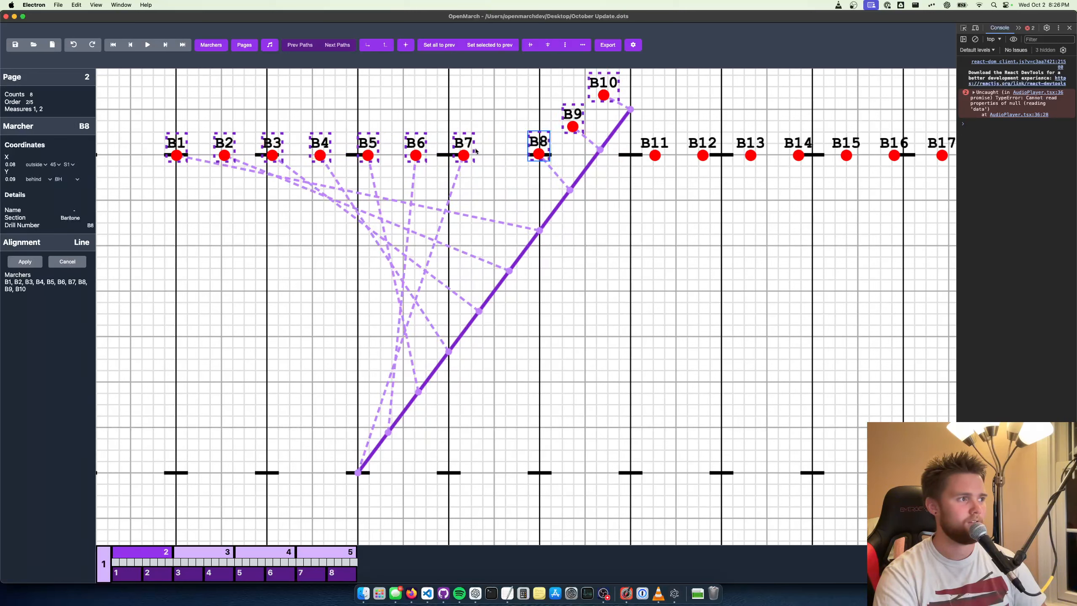
{"action": "left_click_drag", "start_coordinate": [464, 154], "coordinate": [531, 137]}
{"action": "left_click_drag", "start_coordinate": [428, 158], "coordinate": [474, 189]}
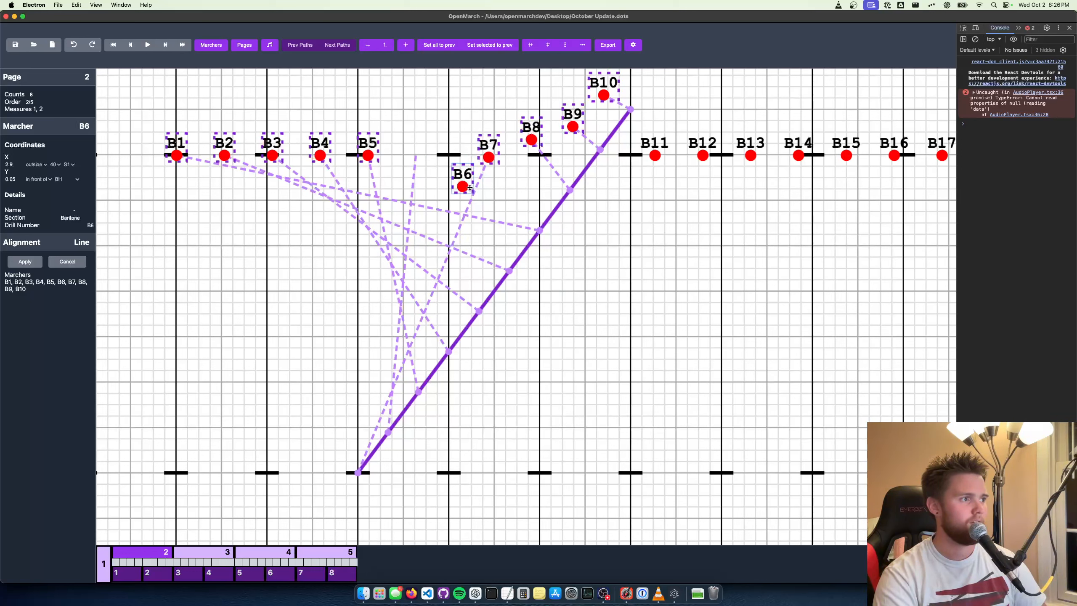
{"action": "left_click_drag", "start_coordinate": [376, 158], "coordinate": [437, 222]}
{"action": "left_click_drag", "start_coordinate": [326, 159], "coordinate": [400, 262]}
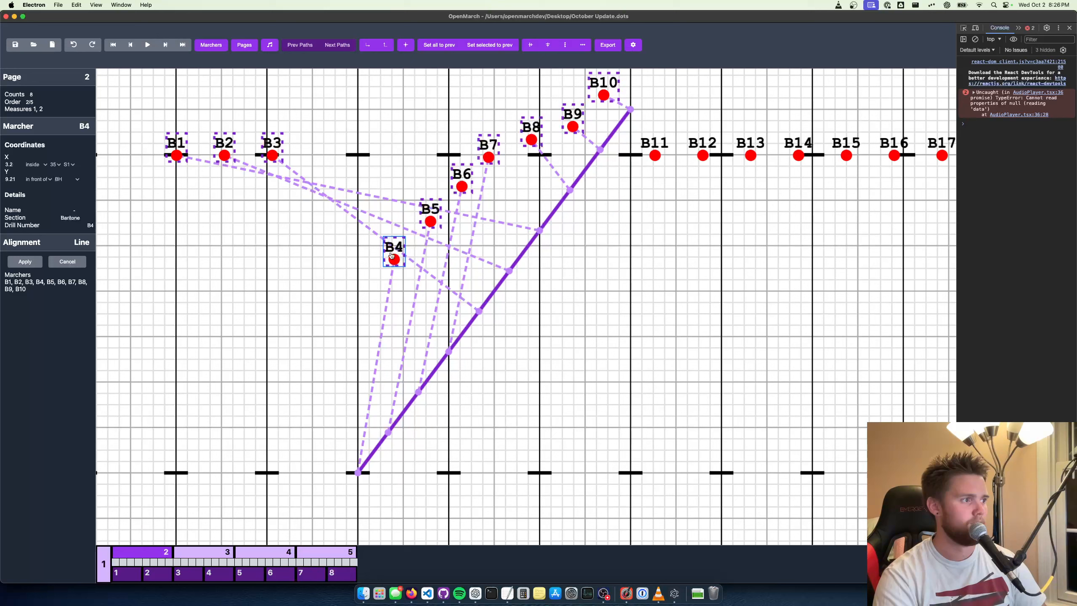
{"action": "left_click_drag", "start_coordinate": [274, 156], "coordinate": [345, 297]}
{"action": "left_click_drag", "start_coordinate": [221, 146], "coordinate": [295, 327]}
{"action": "left_click_drag", "start_coordinate": [181, 150], "coordinate": [253, 372]}
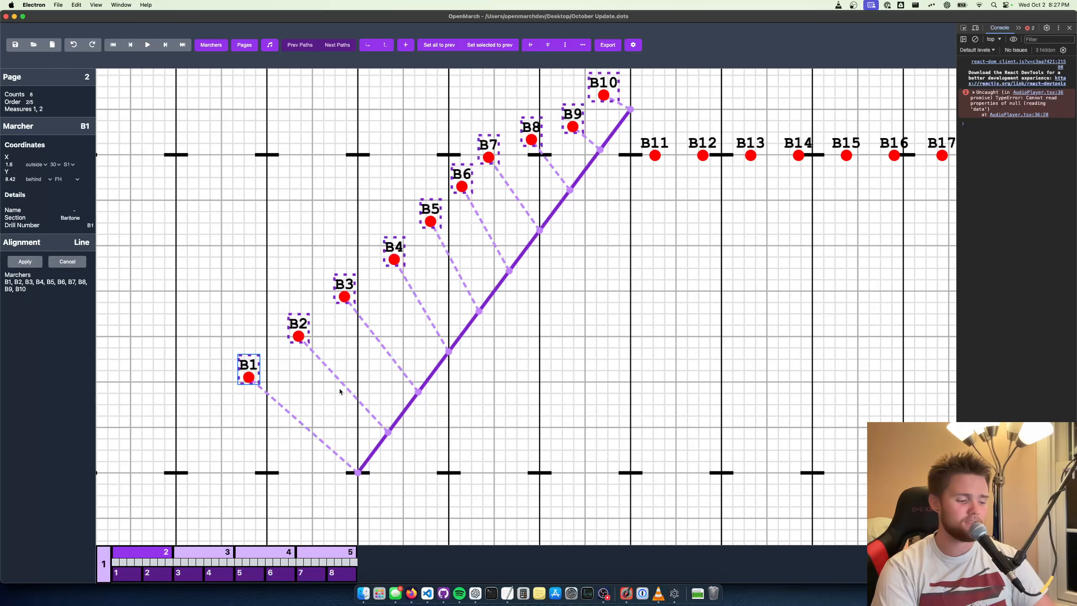
{"action": "key", "text": "Return"}
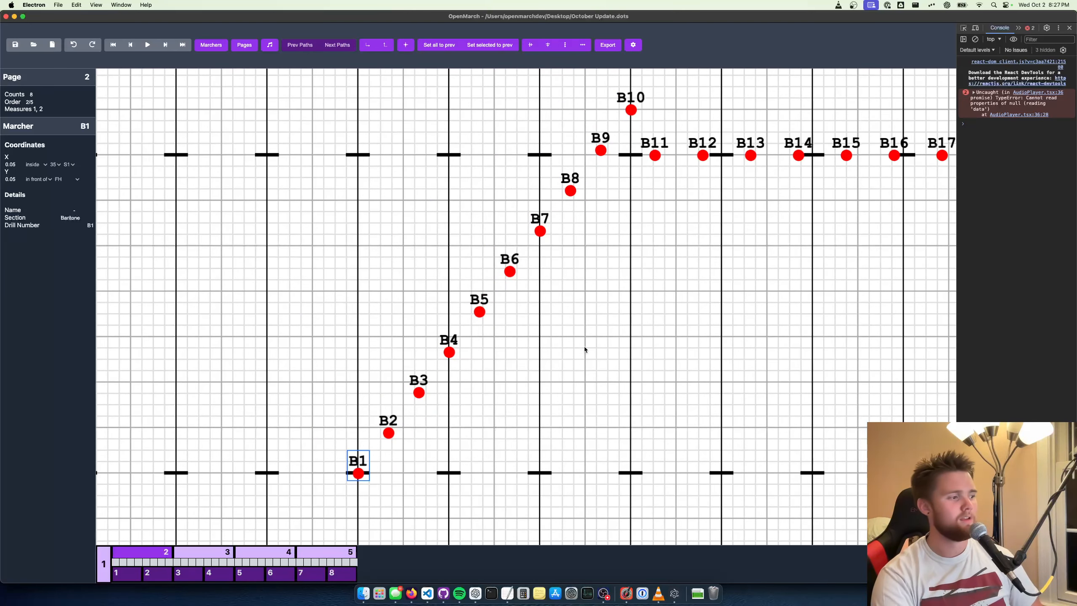
Align B11–B20 on a line from the 50, 4 steps behind the front hash, to the side 2 40, 4 steps behind the back hash
{"action": "left_click_drag", "start_coordinate": [706, 352], "coordinate": [523, 388]}
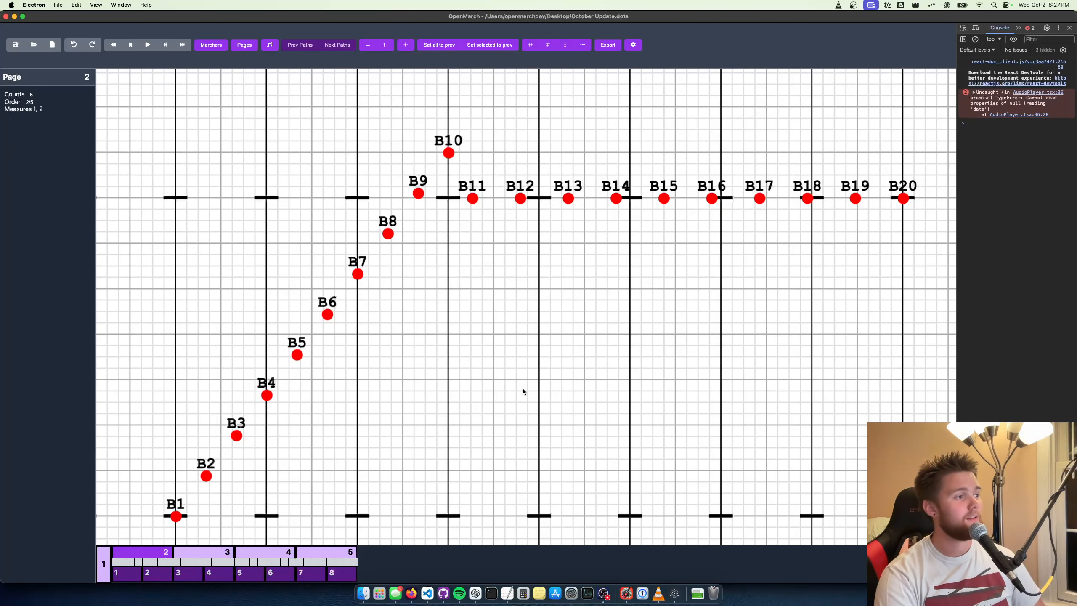
{"action": "scroll", "coordinate": [576, 366], "scroll_direction": "down", "scroll_amount": 2}
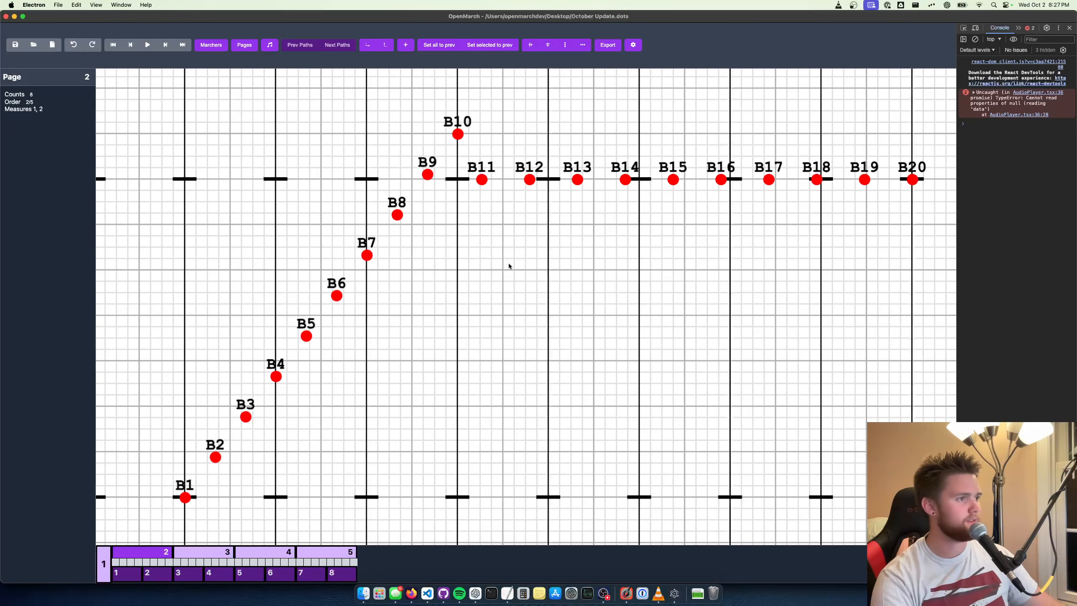
{"action": "left_click_drag", "start_coordinate": [474, 275], "coordinate": [935, 120]}
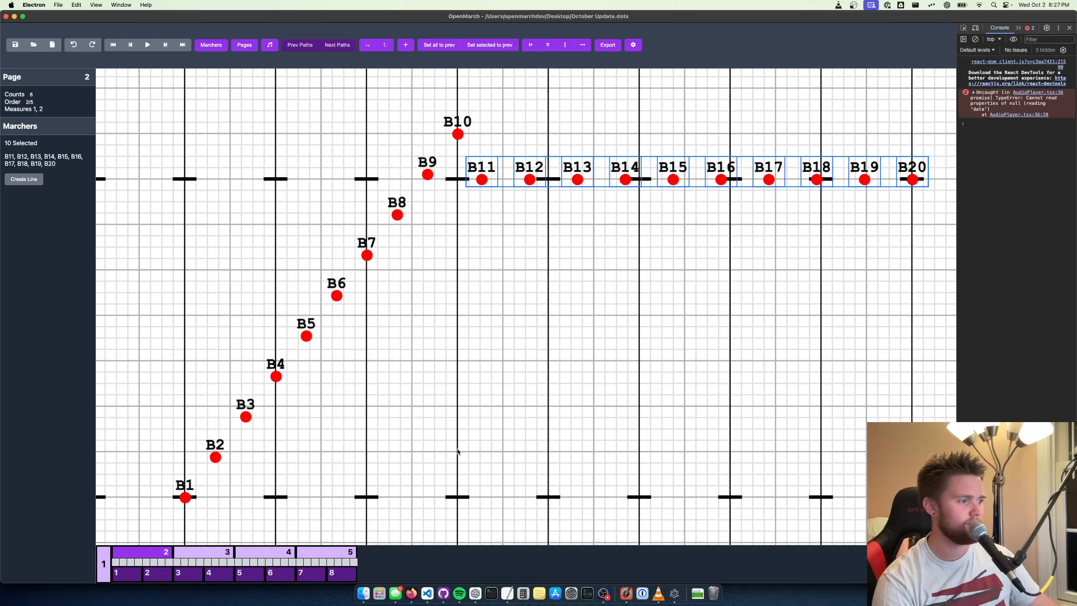
{"action": "key", "text": "1"}
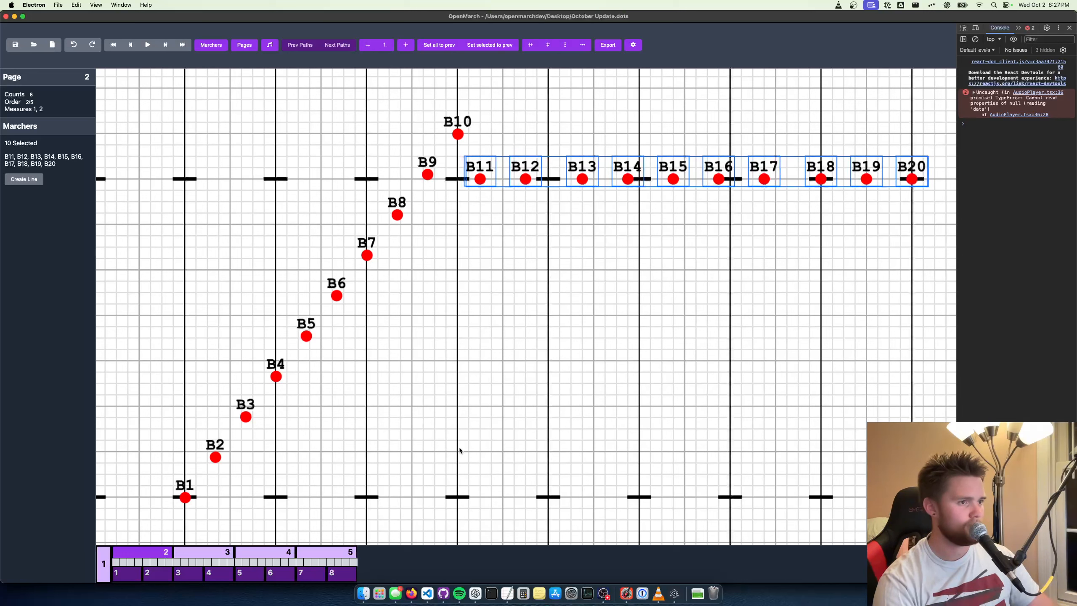
{"action": "key", "text": "l"}
{"action": "mouse_move", "coordinate": [458, 448]}
{"action": "left_mouse_down"}
{"action": "mouse_move", "coordinate": [659, 110]}
{"action": "mouse_move", "coordinate": [627, 136]}
{"action": "mouse_move", "coordinate": [649, 133]}
{"action": "mouse_move", "coordinate": [639, 133]}
{"action": "left_mouse_up"}
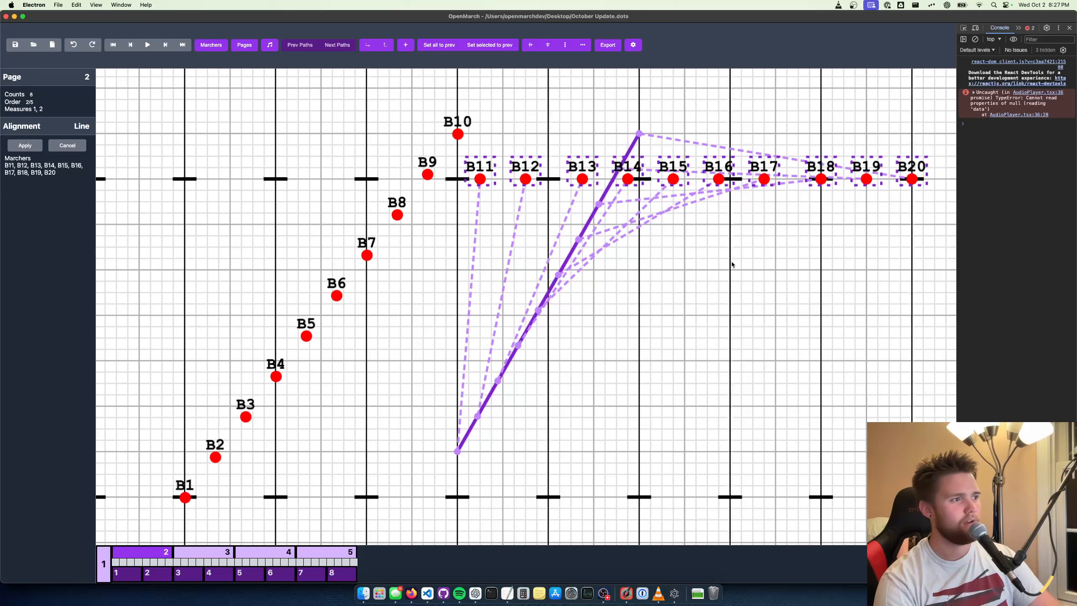
{"action": "key", "text": "Return"}
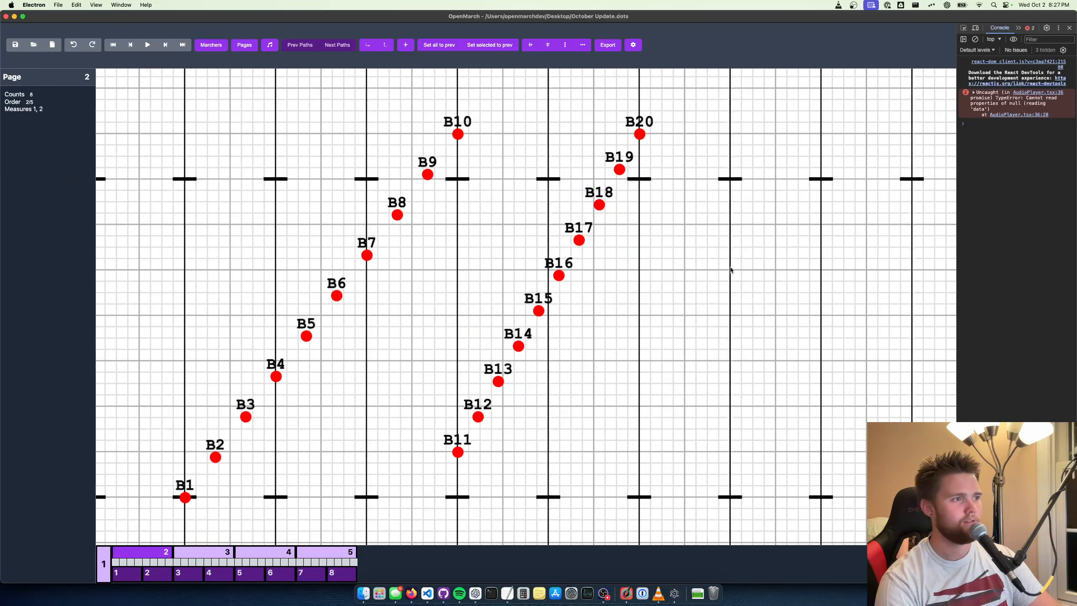
Return to page 1 and play the marchers' transition to page 2
{"action": "key", "text": "q"}
{"action": "key", "text": "space"}
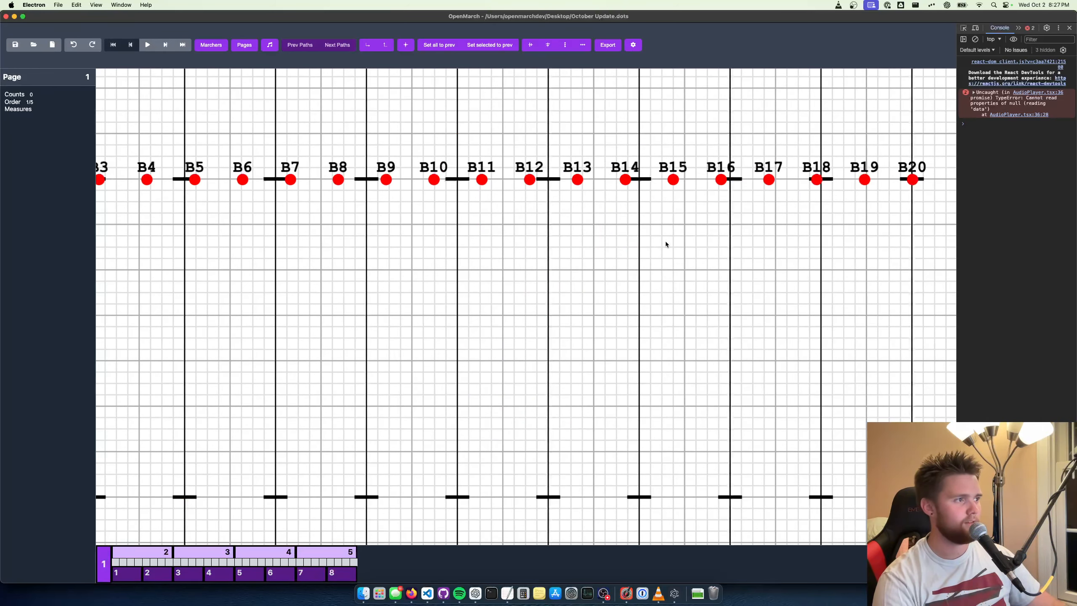
{"action": "scroll", "coordinate": [596, 378], "scroll_direction": "down", "scroll_amount": 1}
{"action": "scroll", "coordinate": [595, 381], "scroll_direction": "down", "scroll_amount": 5}
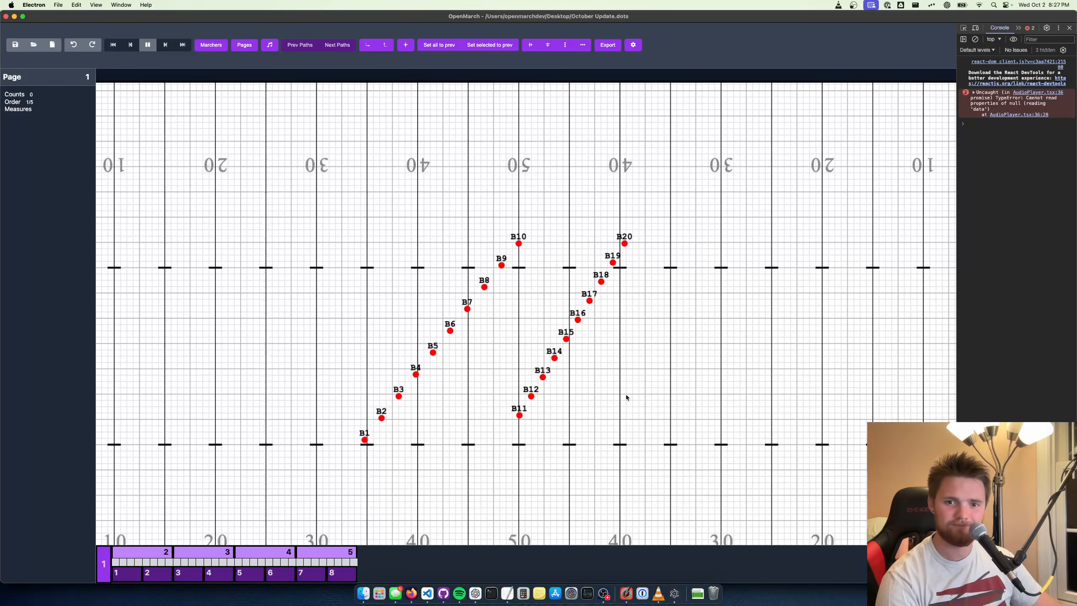
{"action": "key", "text": "space"}
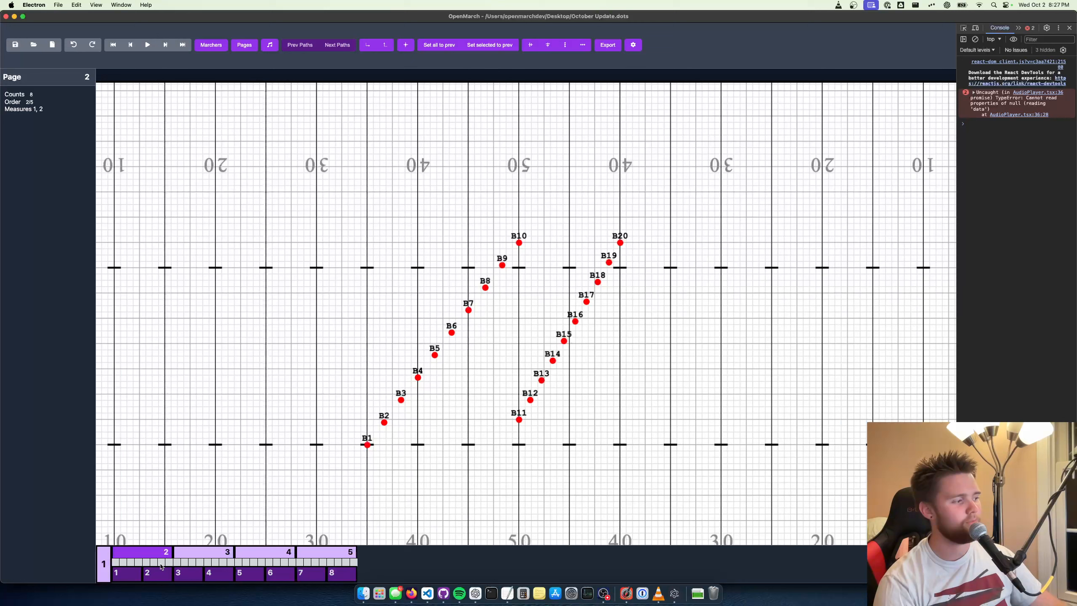
Open page 3 and set all marchers to their positions from the previous page
{"action": "left_click", "coordinate": [234, 554]}
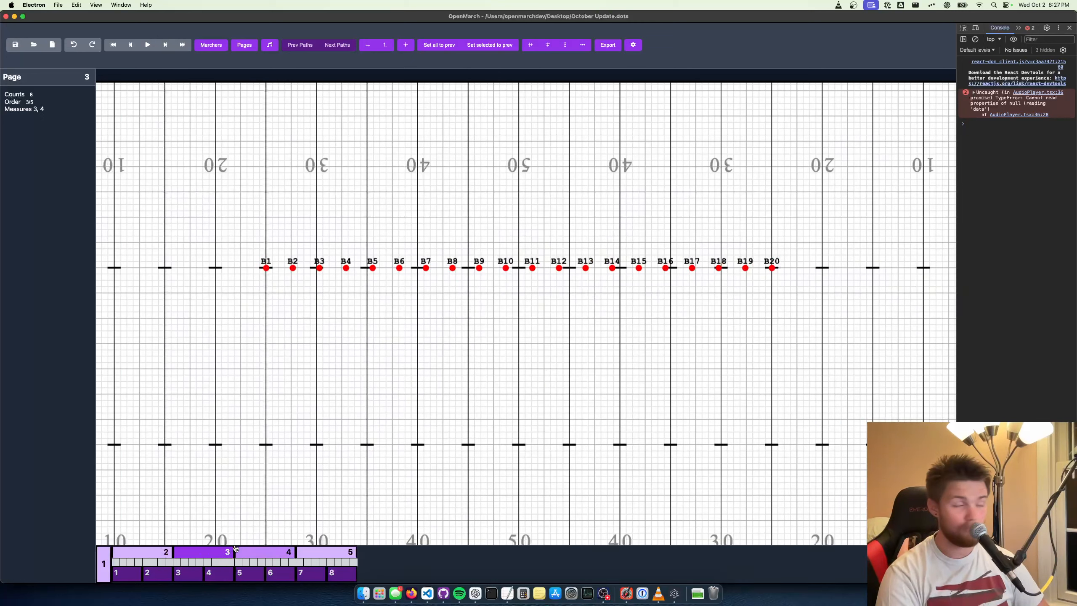
{"action": "left_click", "coordinate": [436, 45]}
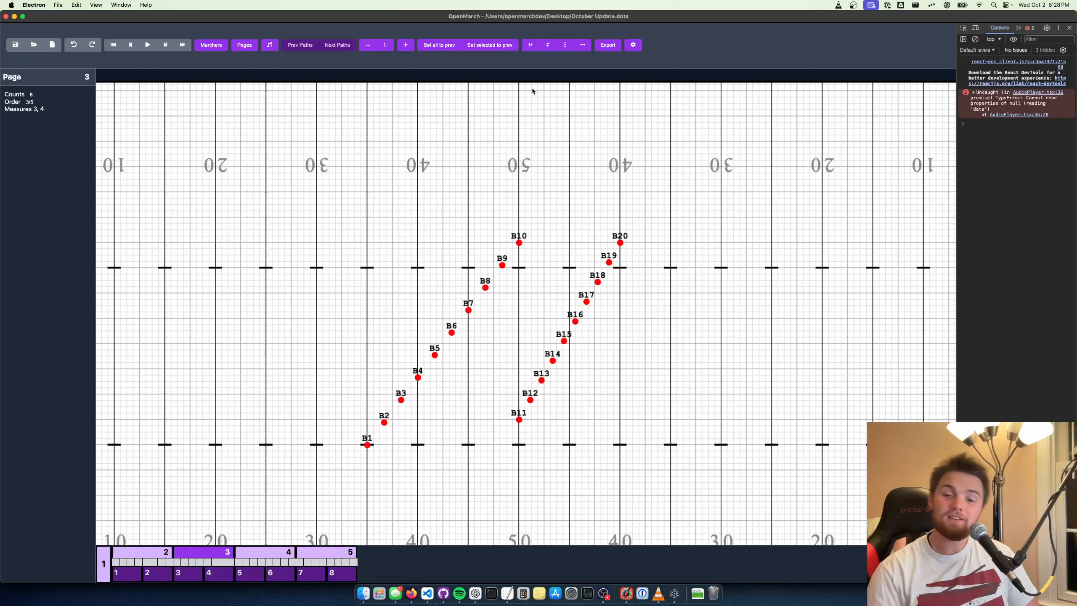
{"action": "scroll", "coordinate": [697, 156], "scroll_direction": "down", "scroll_amount": 3}
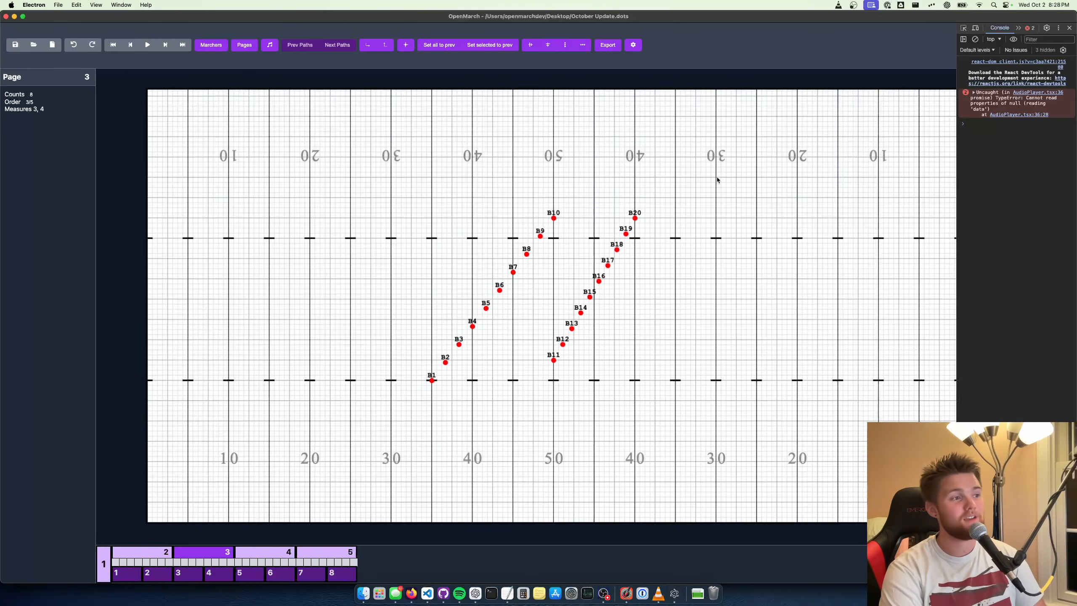
Change the field type to College football field (no end zones), apply it and close the settings
{"action": "left_click", "coordinate": [633, 45]}
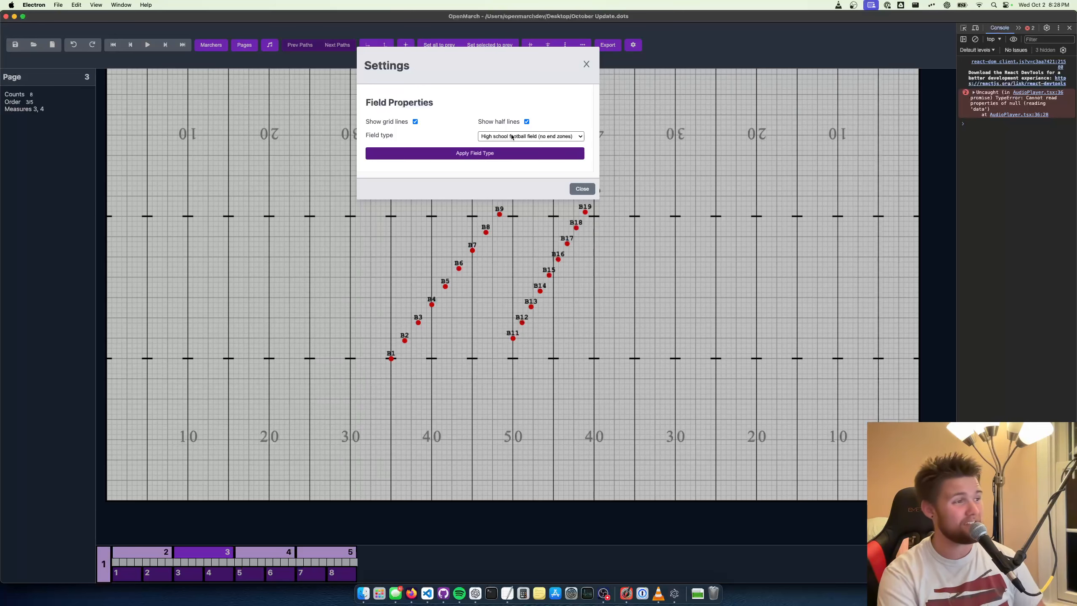
{"action": "key", "text": "super+equal"}
{"action": "key", "text": "super+equal"}
{"action": "key", "text": "super+equal"}
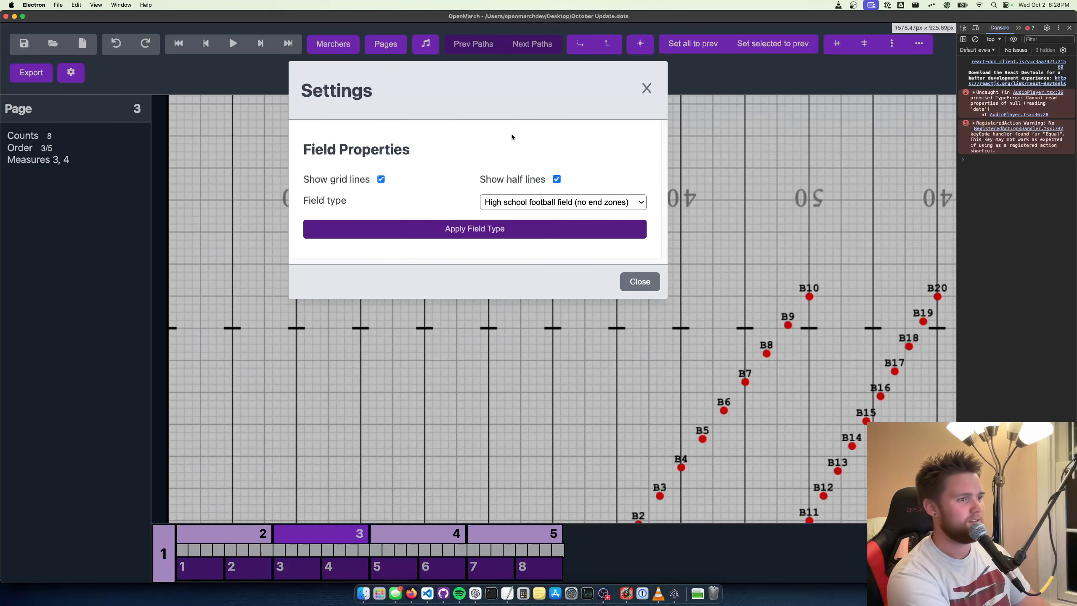
{"action": "left_click", "coordinate": [566, 202]}
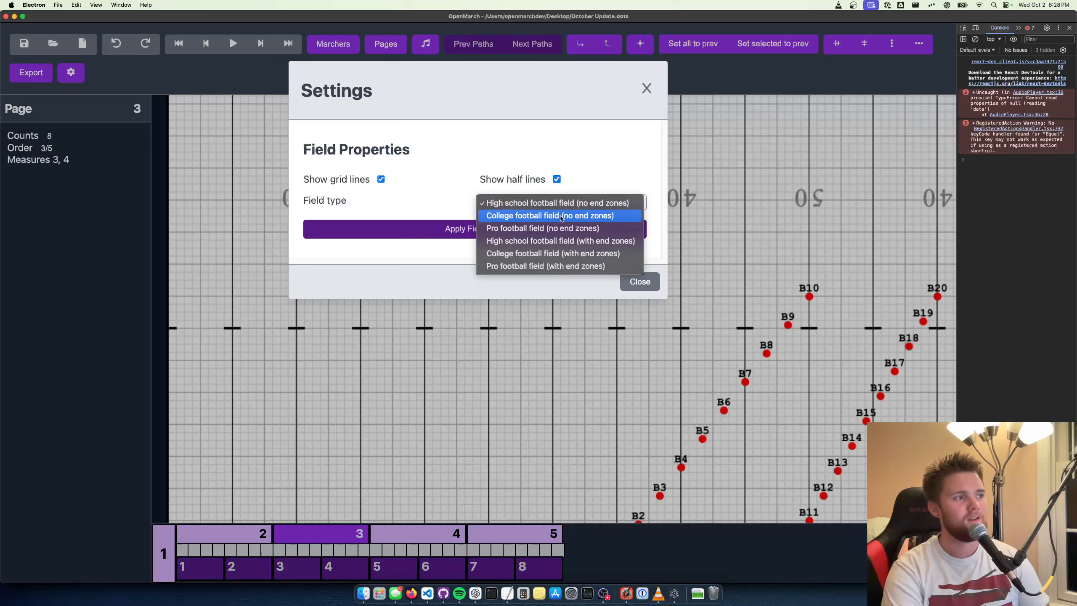
{"action": "left_click", "coordinate": [561, 216]}
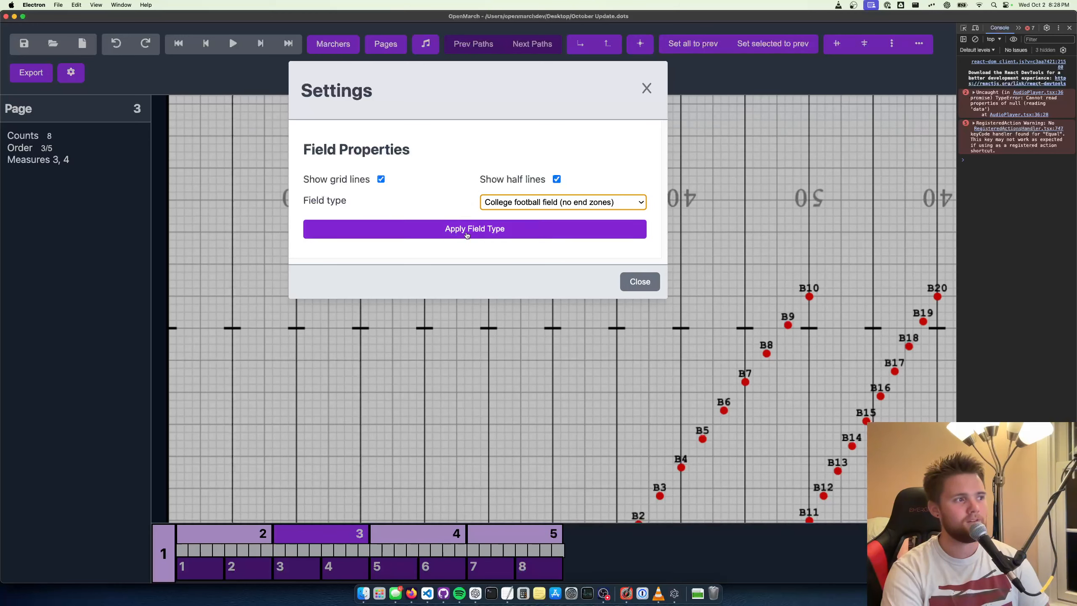
{"action": "left_click", "coordinate": [494, 230]}
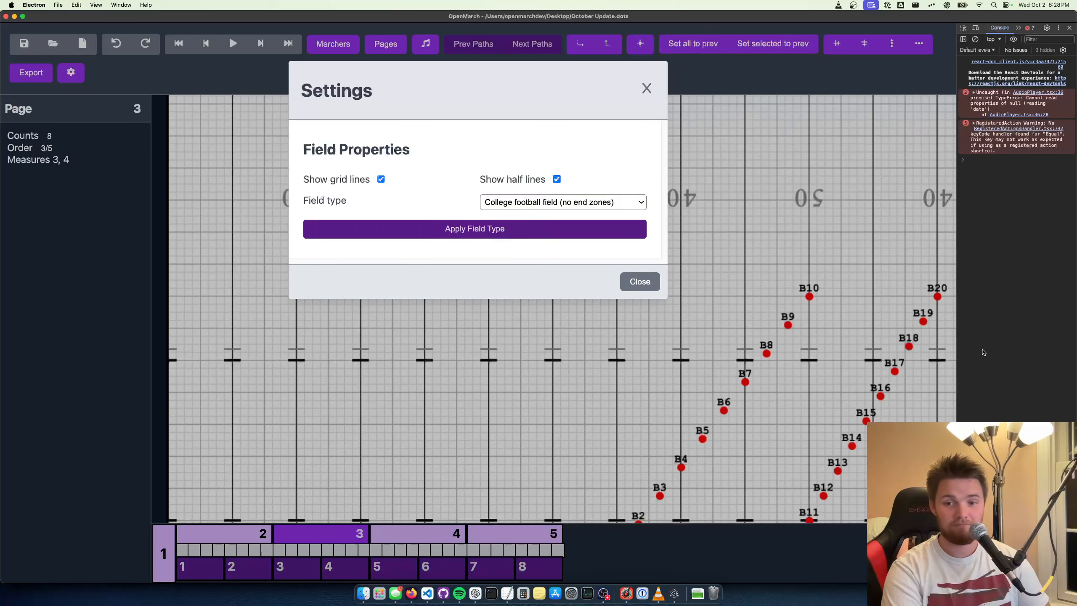
{"action": "left_click", "coordinate": [646, 88]}
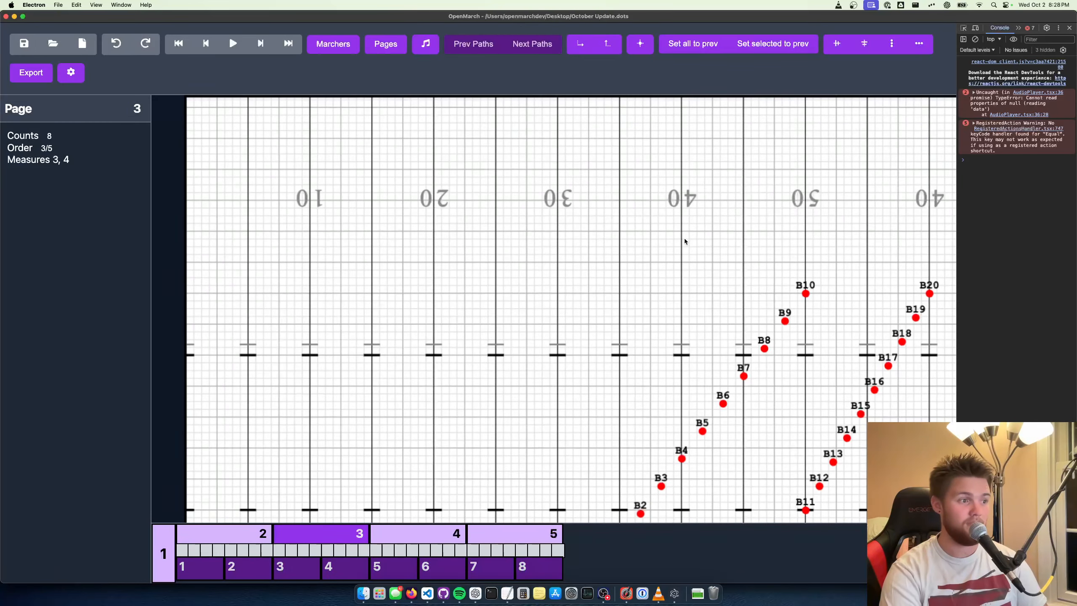
Move B7 on page 3 onto the grid back hash at the side 1 45-yard line
{"action": "left_click", "coordinate": [650, 310]}
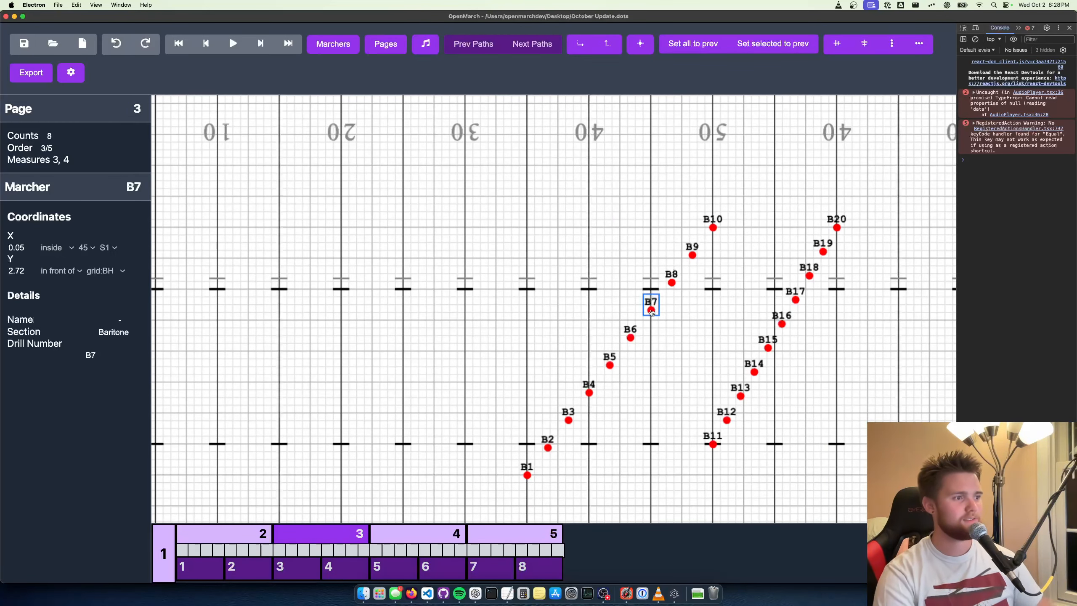
{"action": "left_click_drag", "start_coordinate": [650, 310], "coordinate": [651, 290]}
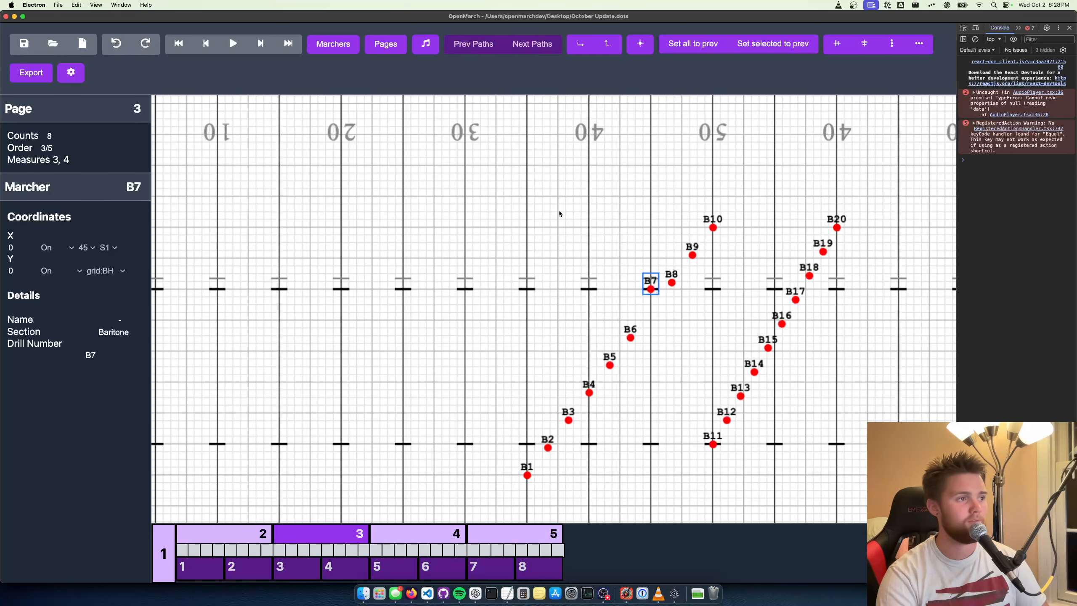
Change the field type to High school football field (no end zones) and apply it
{"action": "left_click", "coordinate": [80, 72]}
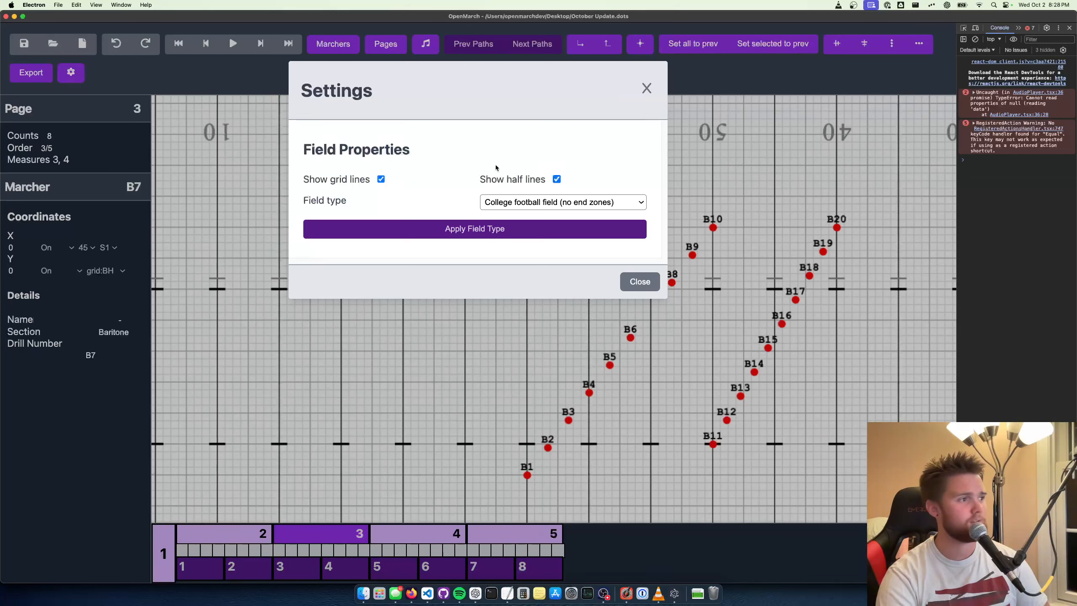
{"action": "left_click", "coordinate": [517, 202]}
{"action": "left_click", "coordinate": [521, 188]}
{"action": "left_click", "coordinate": [532, 229]}
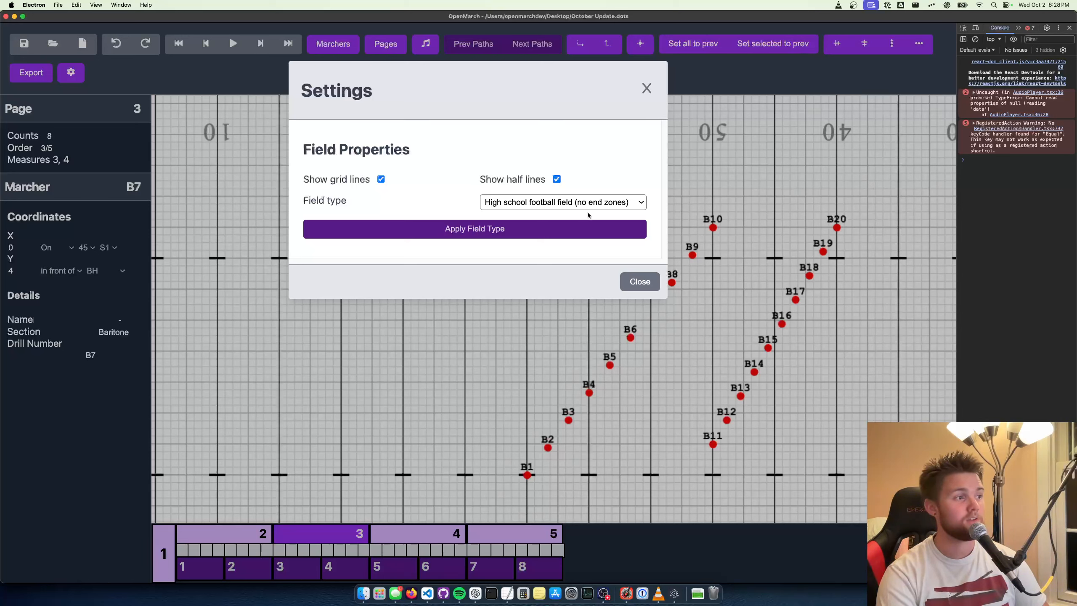
Switch the field type to Pro football field (no end zones), apply it and close the settings
{"action": "left_click", "coordinate": [563, 203]}
{"action": "left_click", "coordinate": [565, 229]}
{"action": "left_click", "coordinate": [521, 231]}
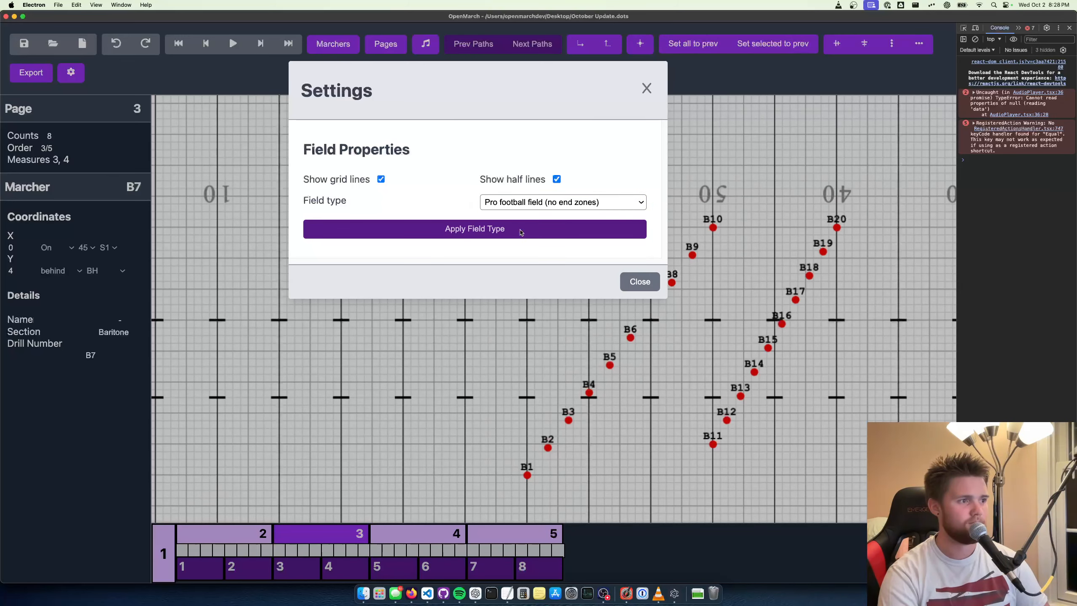
{"action": "left_click", "coordinate": [647, 88]}
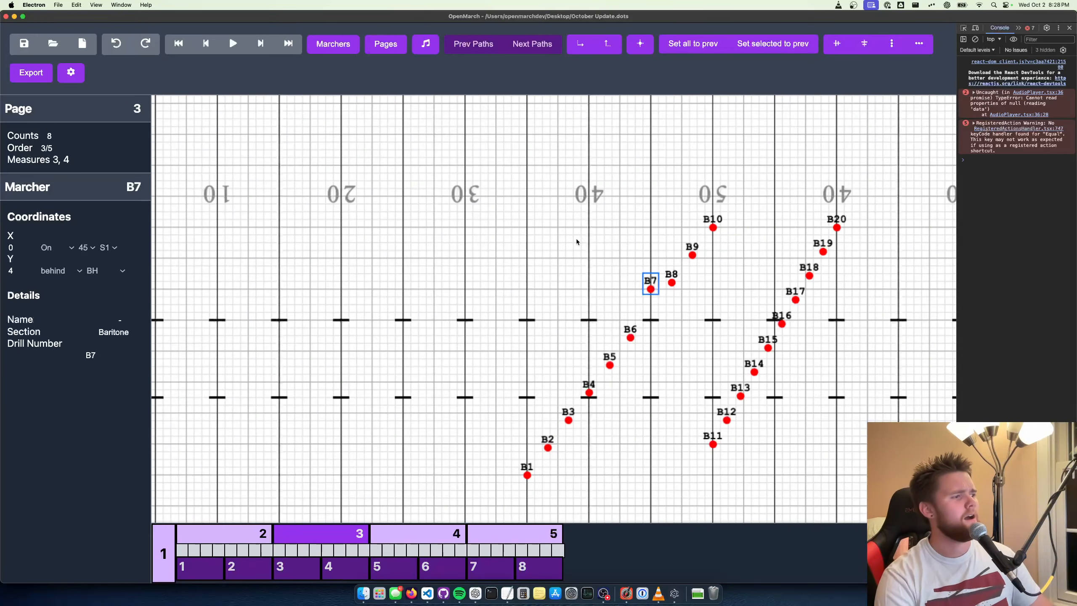
Undo the recent moves of B7 on page 3 and deselect the marcher
{"action": "scroll", "coordinate": [553, 239], "scroll_direction": "down", "scroll_amount": 3}
{"action": "left_click_drag", "start_coordinate": [552, 238], "coordinate": [492, 199]}
{"action": "scroll", "coordinate": [494, 199], "scroll_direction": "down", "scroll_amount": 3}
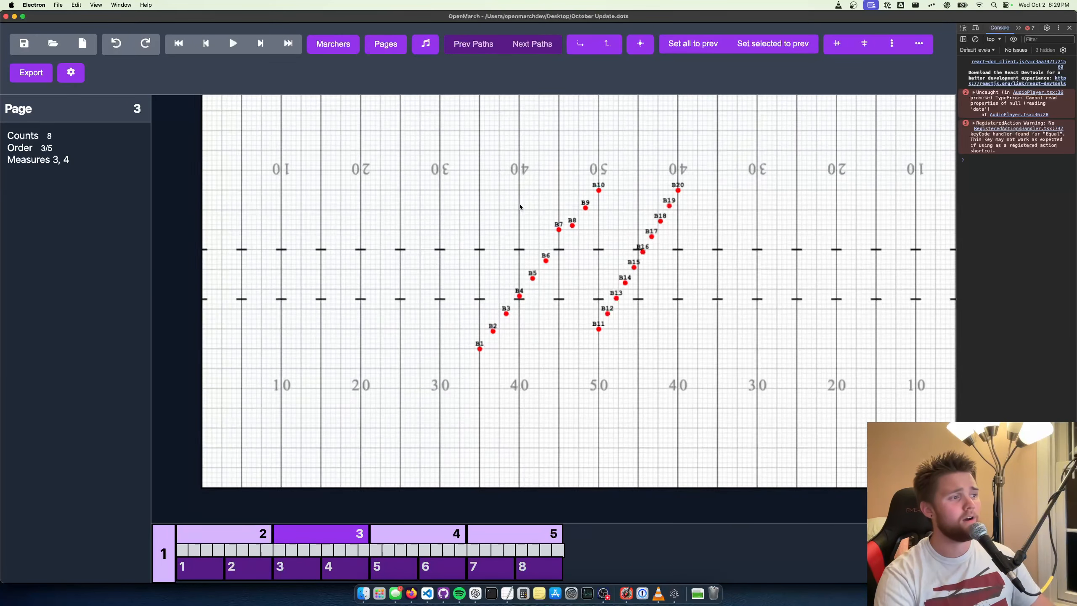
{"action": "key", "text": "super+z"}
{"action": "key", "text": "super+z"}
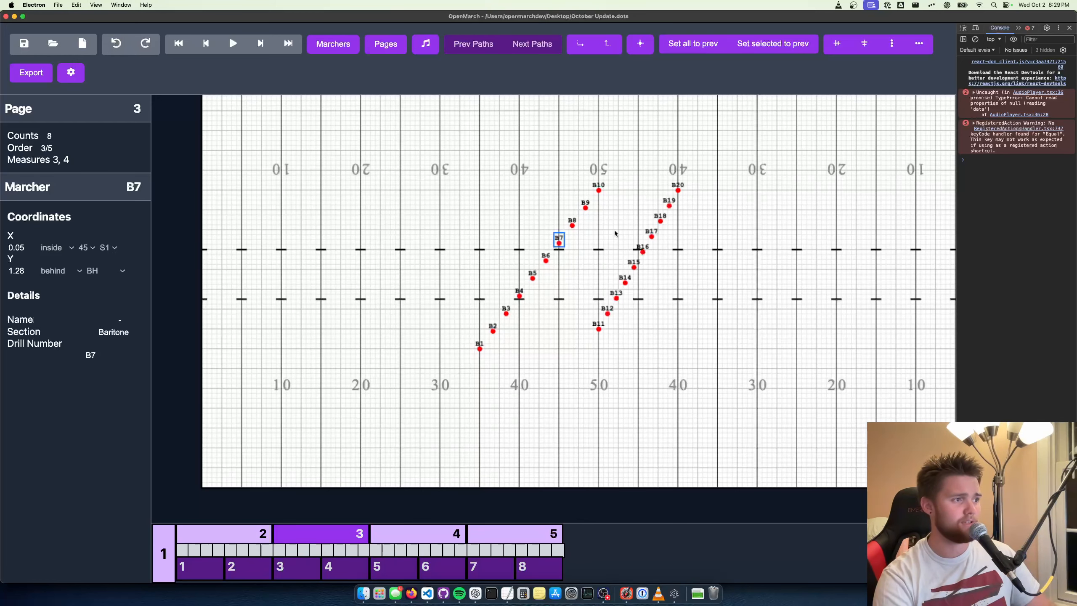
{"action": "left_click", "coordinate": [611, 230]}
{"action": "left_click_drag", "start_coordinate": [654, 167], "coordinate": [611, 217]}
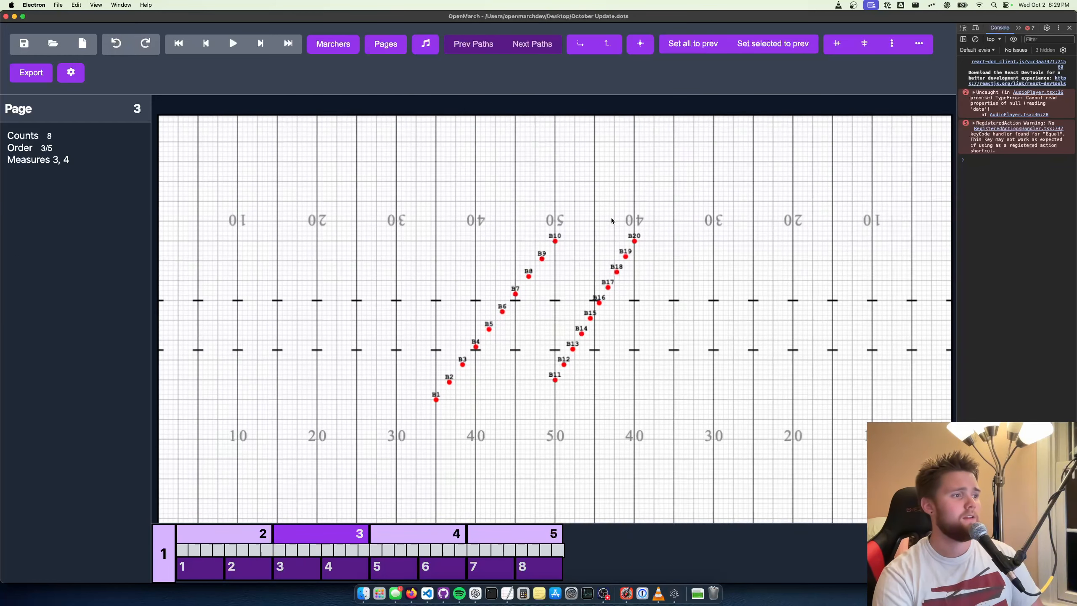
Apply the High school football field (with end zones) field type and inspect the marchers' positions on the larger field
{"action": "left_click", "coordinate": [68, 72]}
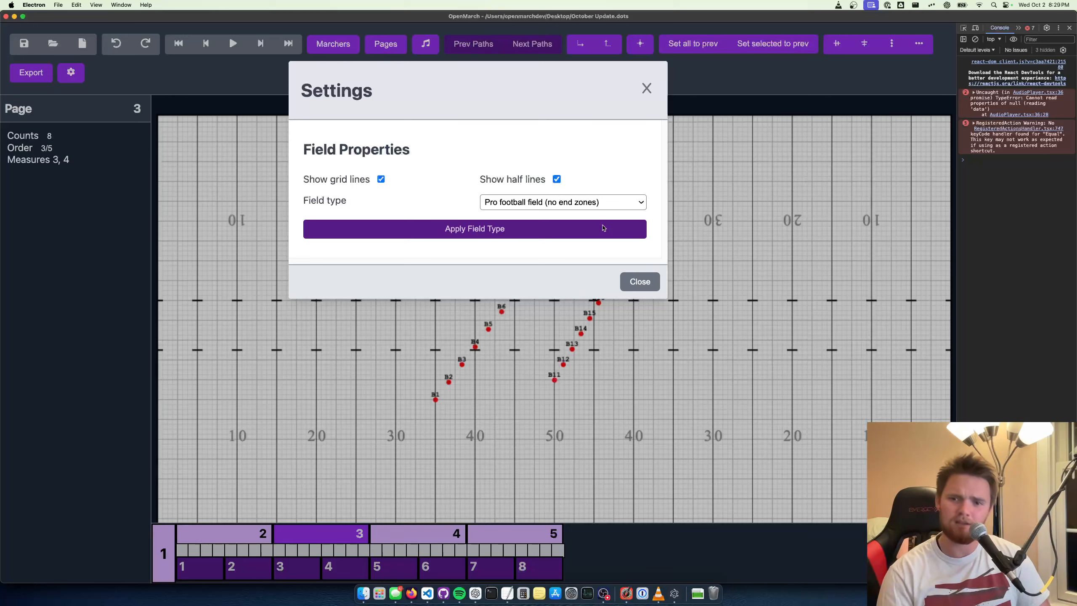
{"action": "left_click", "coordinate": [589, 201]}
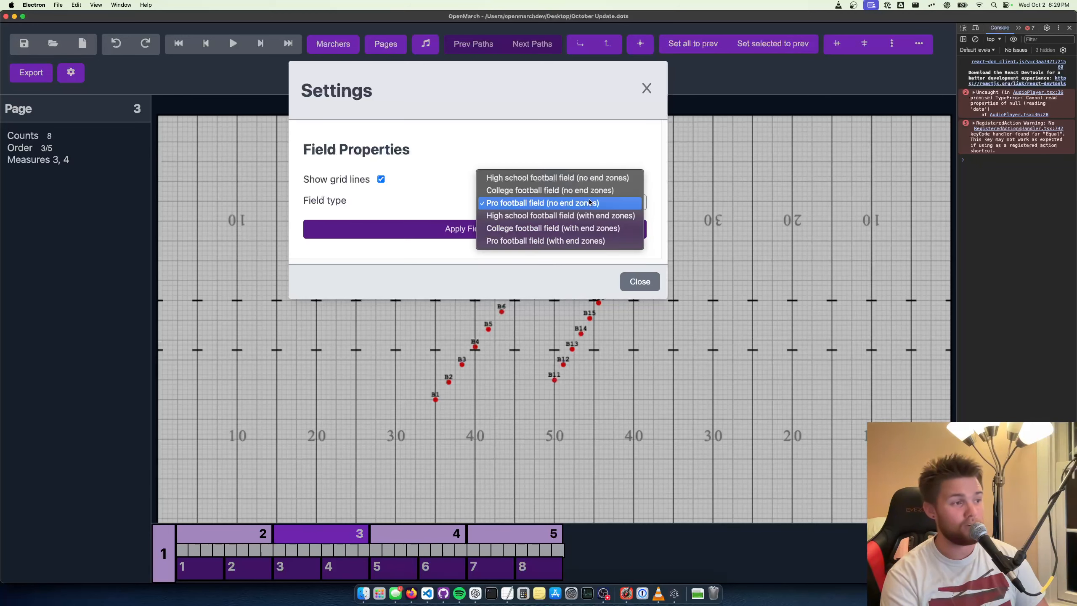
{"action": "left_click", "coordinate": [599, 217]}
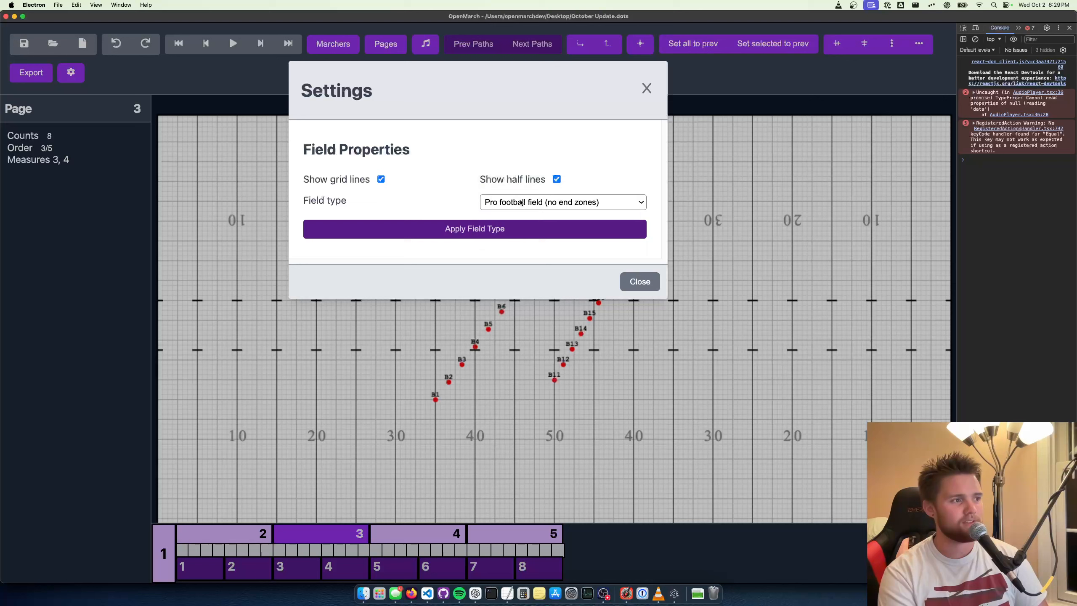
{"action": "left_click_drag", "start_coordinate": [274, 225], "coordinate": [346, 226]}
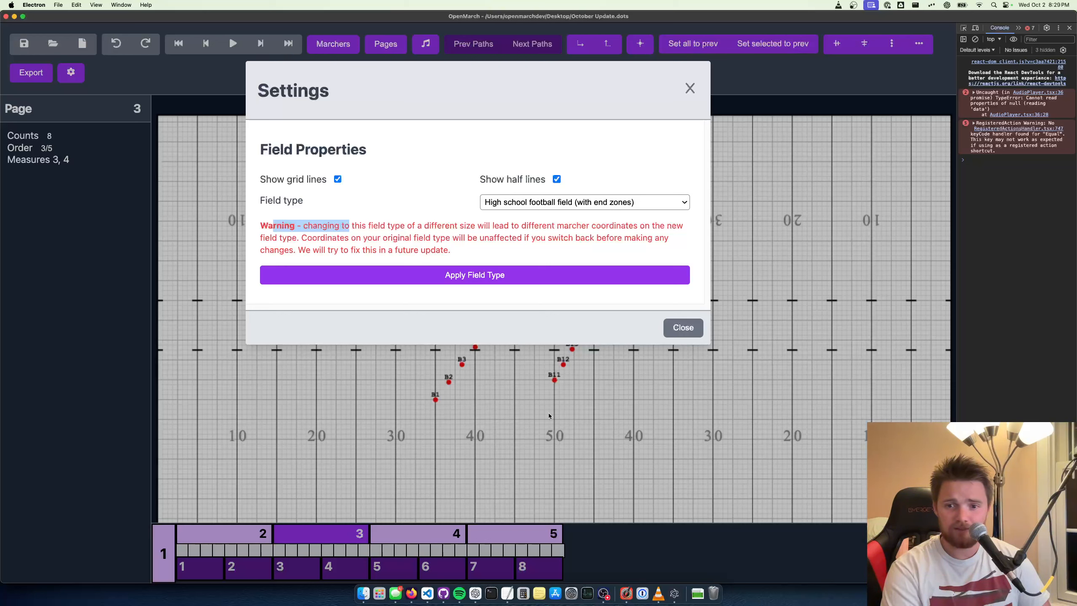
{"action": "left_click", "coordinate": [490, 277]}
{"action": "left_click", "coordinate": [647, 90]}
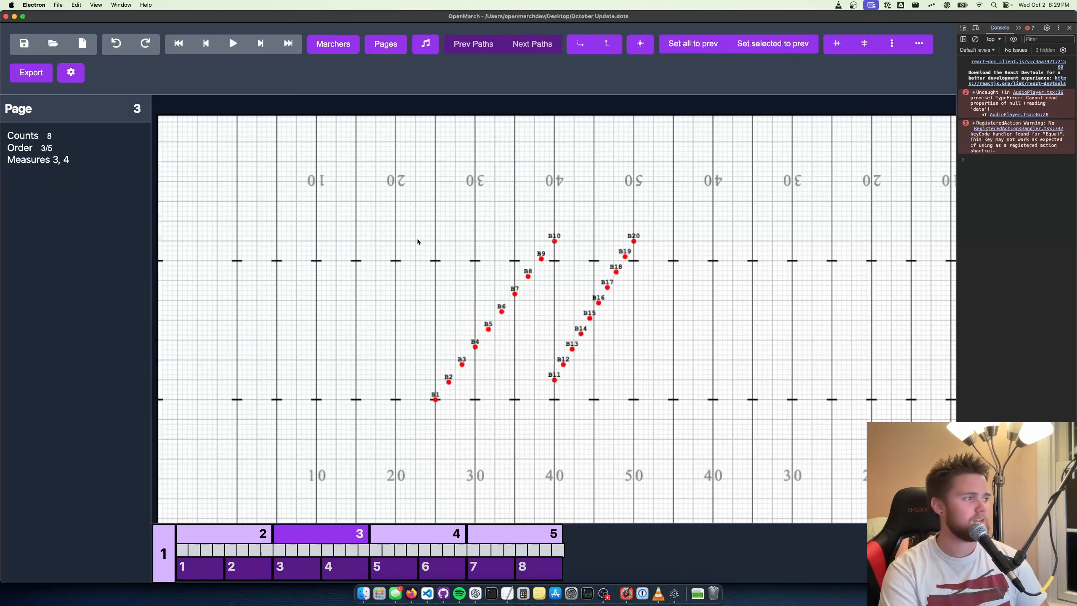
{"action": "left_click_drag", "start_coordinate": [231, 200], "coordinate": [424, 201]}
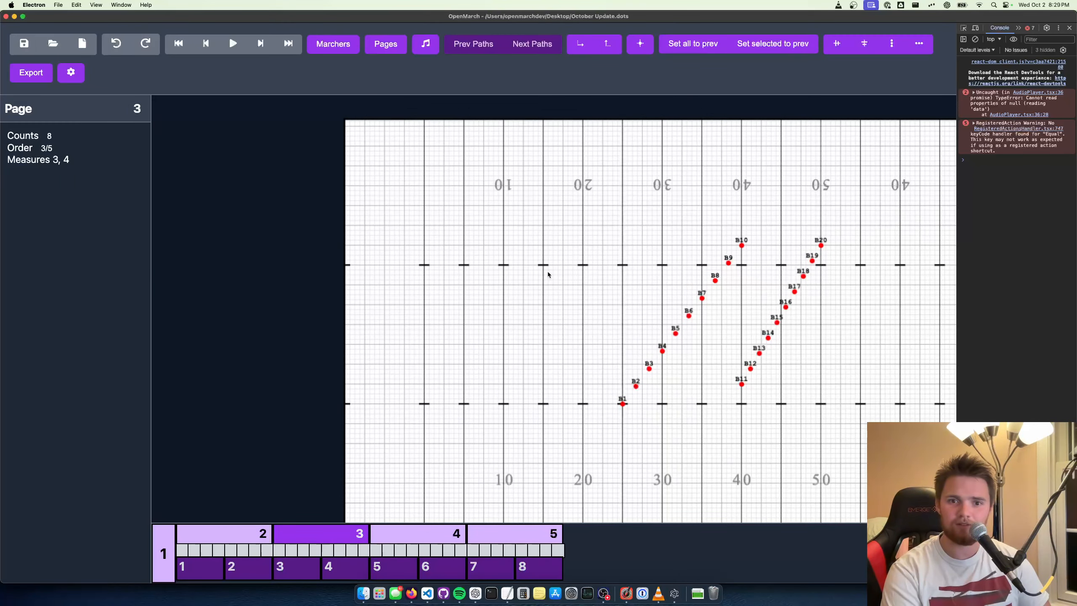
{"action": "left_click_drag", "start_coordinate": [548, 274], "coordinate": [423, 219]}
{"action": "scroll", "coordinate": [645, 312], "scroll_direction": "up", "scroll_amount": 3}
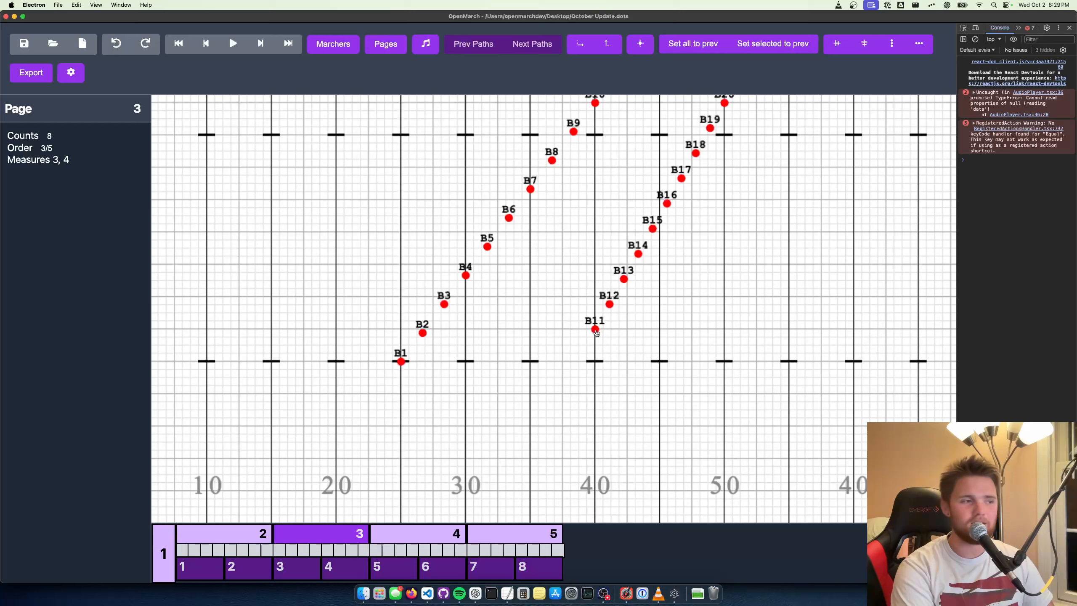
{"action": "left_click_drag", "start_coordinate": [636, 310], "coordinate": [493, 371]}
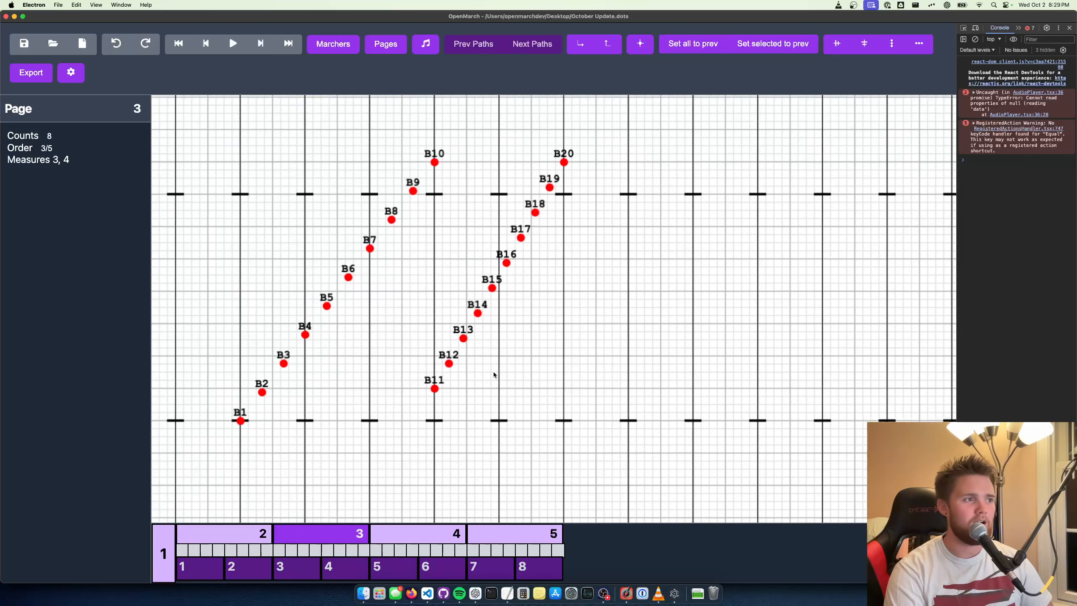
{"action": "scroll", "coordinate": [487, 370], "scroll_direction": "down", "scroll_amount": 2}
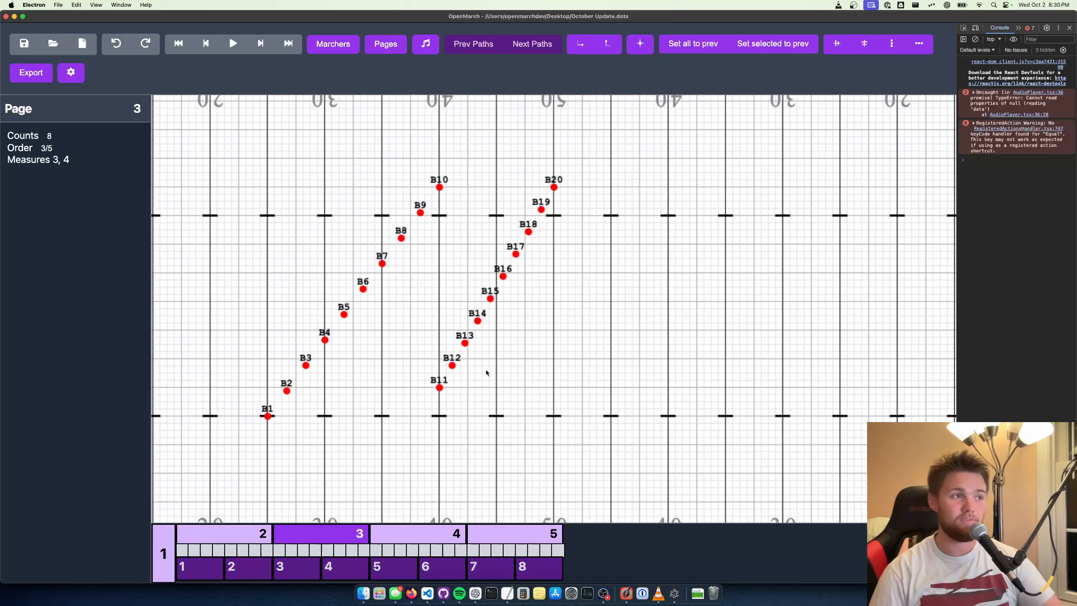
Set the field type back to High school football field (no end zones), apply it and close the settings
{"action": "left_click", "coordinate": [71, 72]}
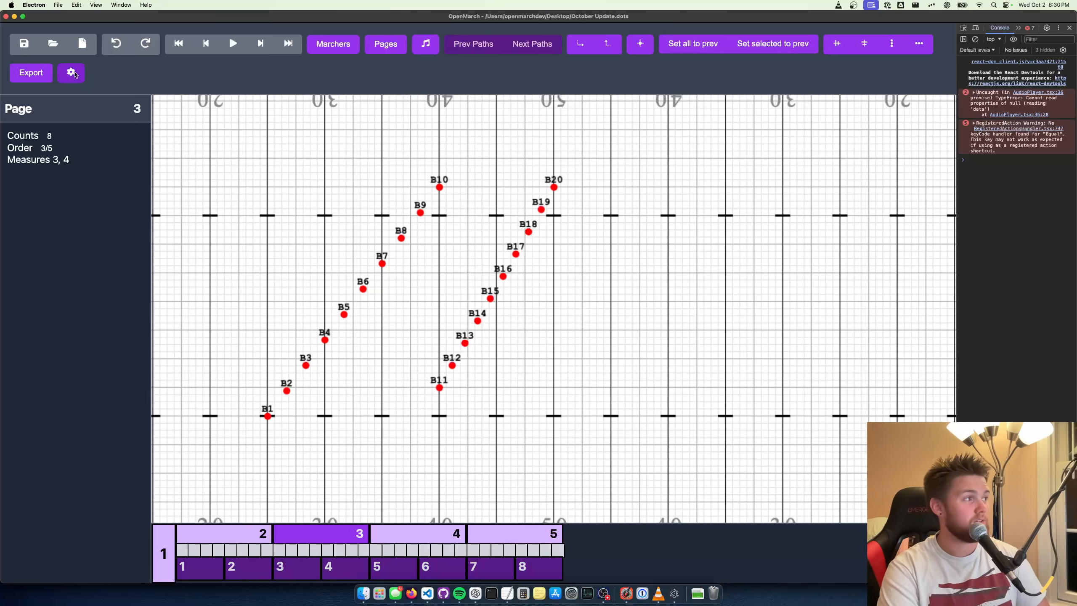
{"action": "left_click", "coordinate": [551, 201]}
{"action": "left_click", "coordinate": [535, 163]}
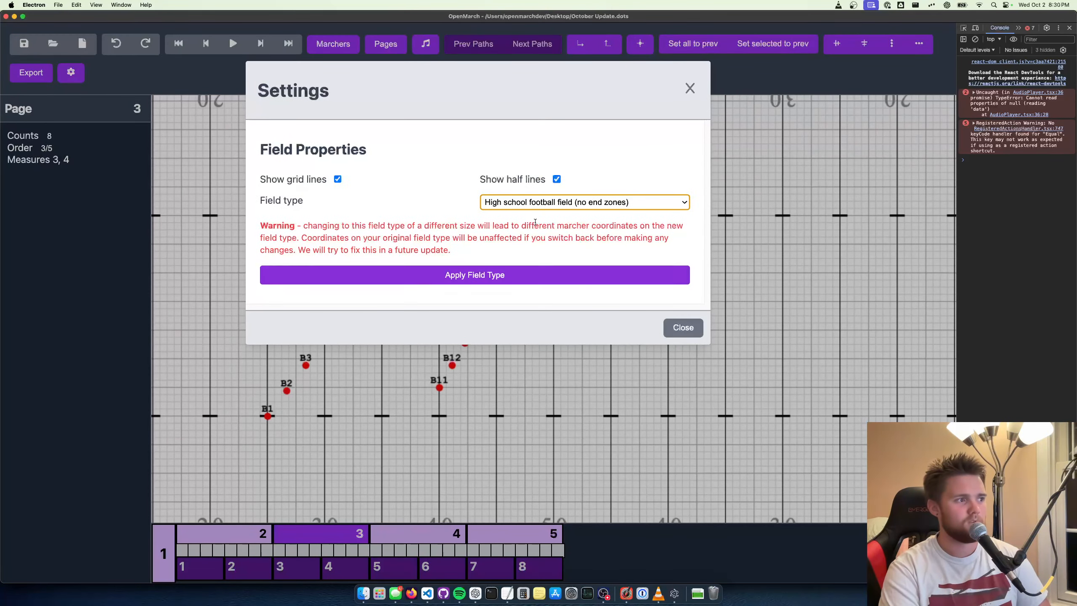
{"action": "left_click", "coordinate": [537, 275]}
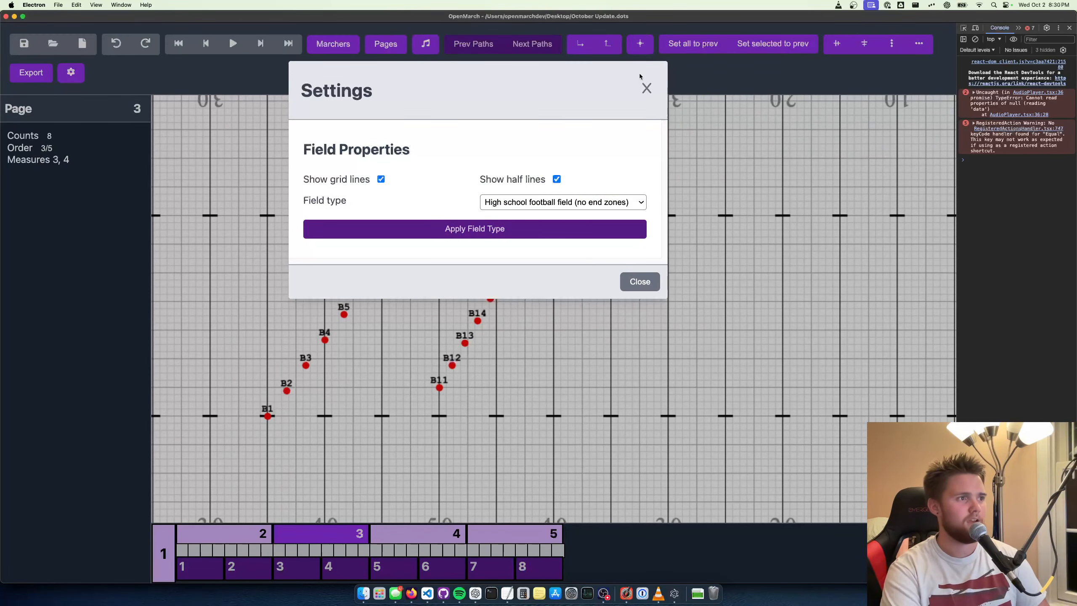
{"action": "left_click", "coordinate": [646, 88]}
{"action": "left_click_drag", "start_coordinate": [510, 364], "coordinate": [711, 348]}
{"action": "scroll", "coordinate": [717, 311], "scroll_direction": "down", "scroll_amount": 3}
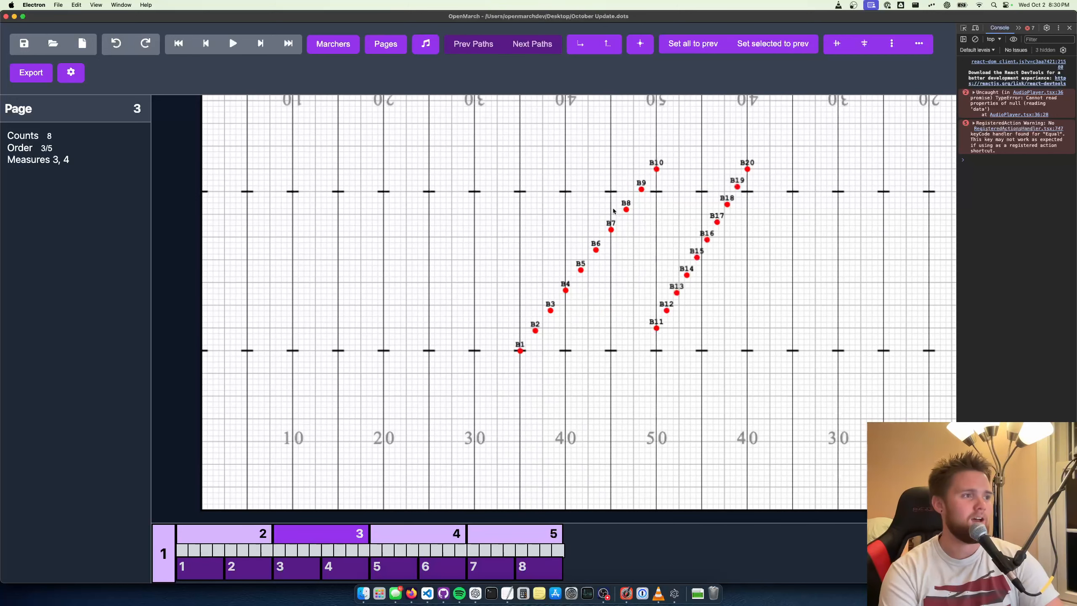
Apply High school football field (with end zones) again and view the whole field with both end zones
{"action": "left_click", "coordinate": [71, 72]}
{"action": "left_click", "coordinate": [525, 203]}
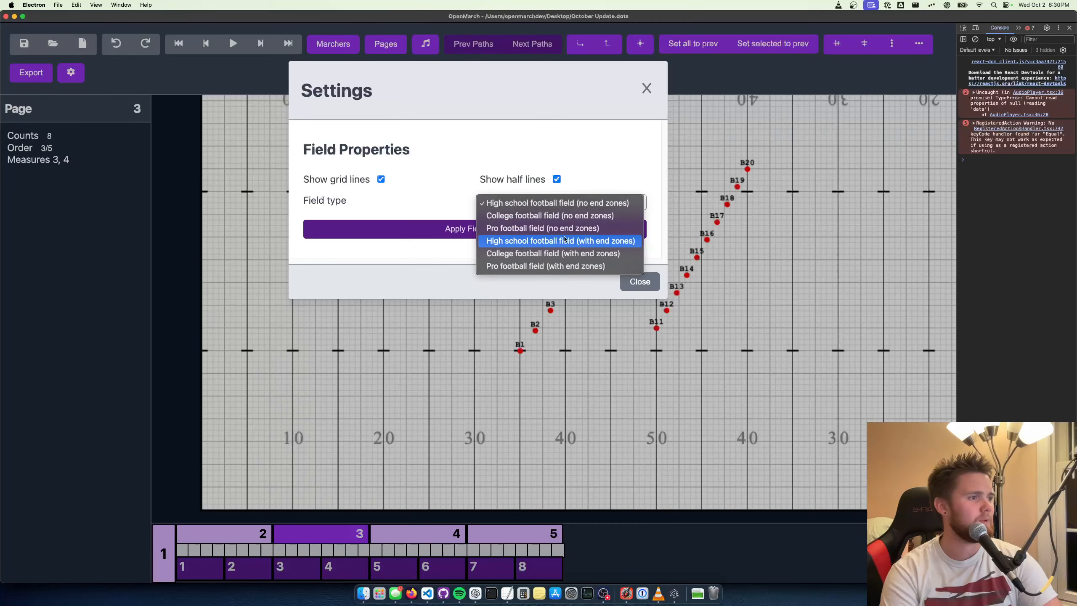
{"action": "left_click", "coordinate": [526, 239]}
{"action": "left_click", "coordinate": [510, 276]}
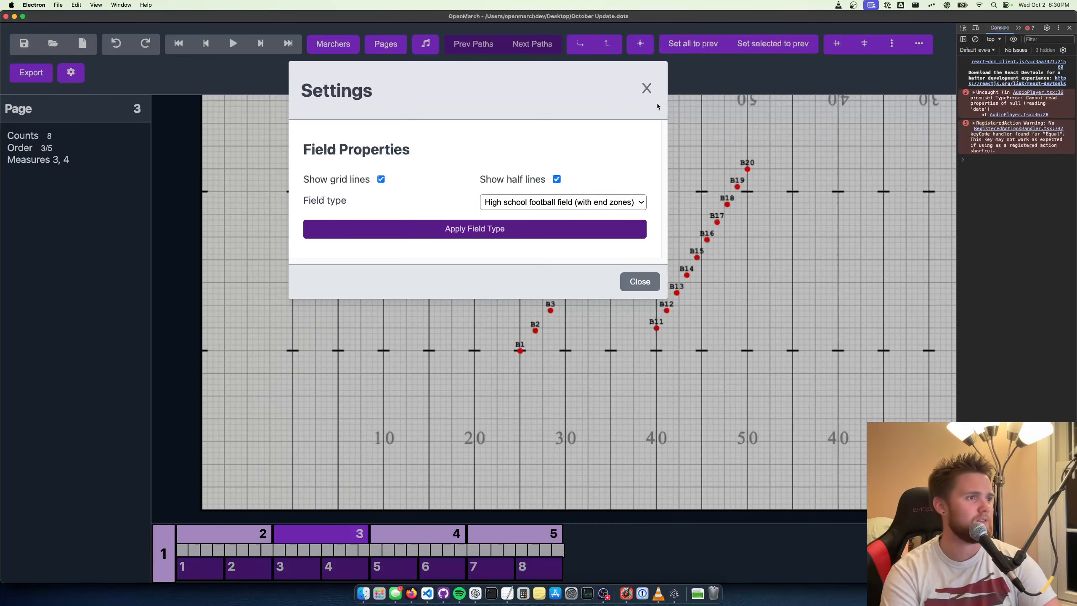
{"action": "left_click_drag", "start_coordinate": [422, 329], "coordinate": [536, 336]}
{"action": "scroll", "coordinate": [536, 336], "scroll_direction": "down", "scroll_amount": 5}
{"action": "left_click_drag", "start_coordinate": [625, 343], "coordinate": [459, 320]}
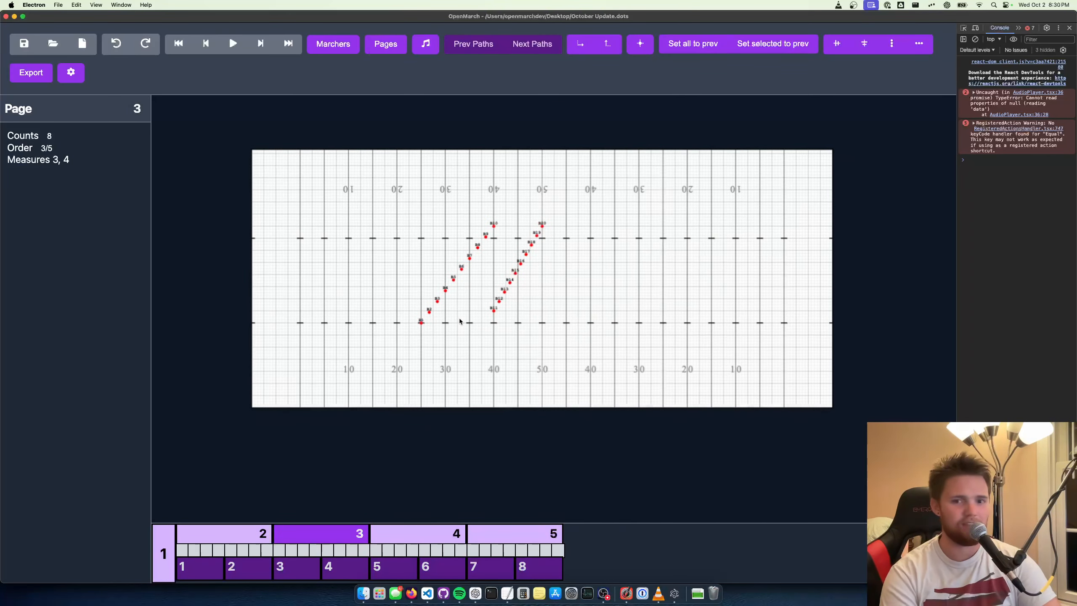
{"action": "scroll", "coordinate": [459, 320], "scroll_direction": "up", "scroll_amount": 1}
{"action": "scroll", "coordinate": [454, 318], "scroll_direction": "up", "scroll_amount": 2}
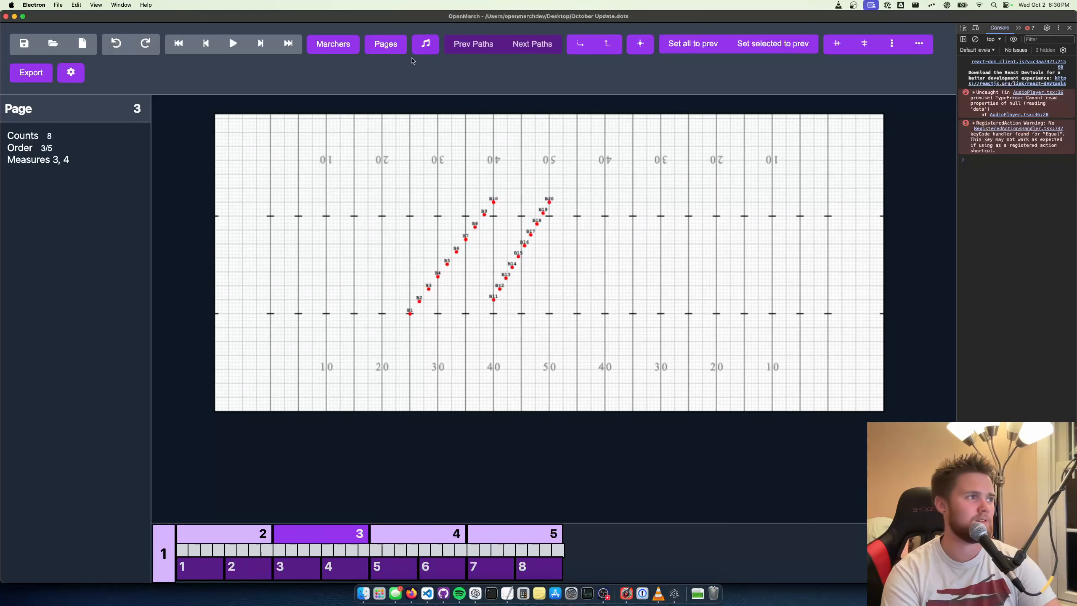
Restore the High school football field (no end zones) field type, apply it and close the settings
{"action": "left_click", "coordinate": [71, 72]}
{"action": "left_click", "coordinate": [512, 201]}
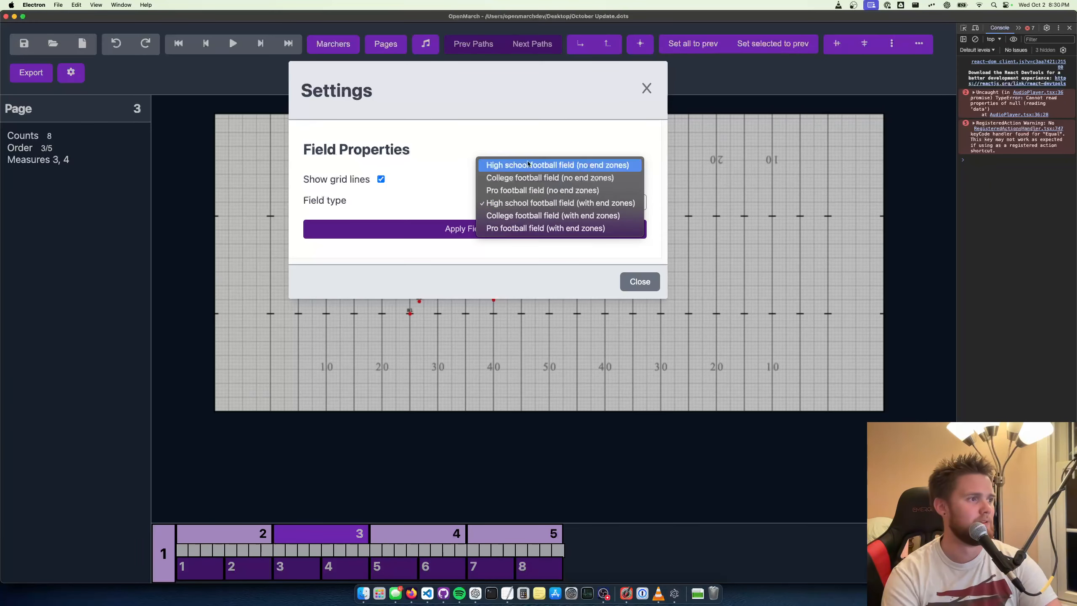
{"action": "left_click", "coordinate": [528, 164]}
{"action": "left_click", "coordinate": [548, 278]}
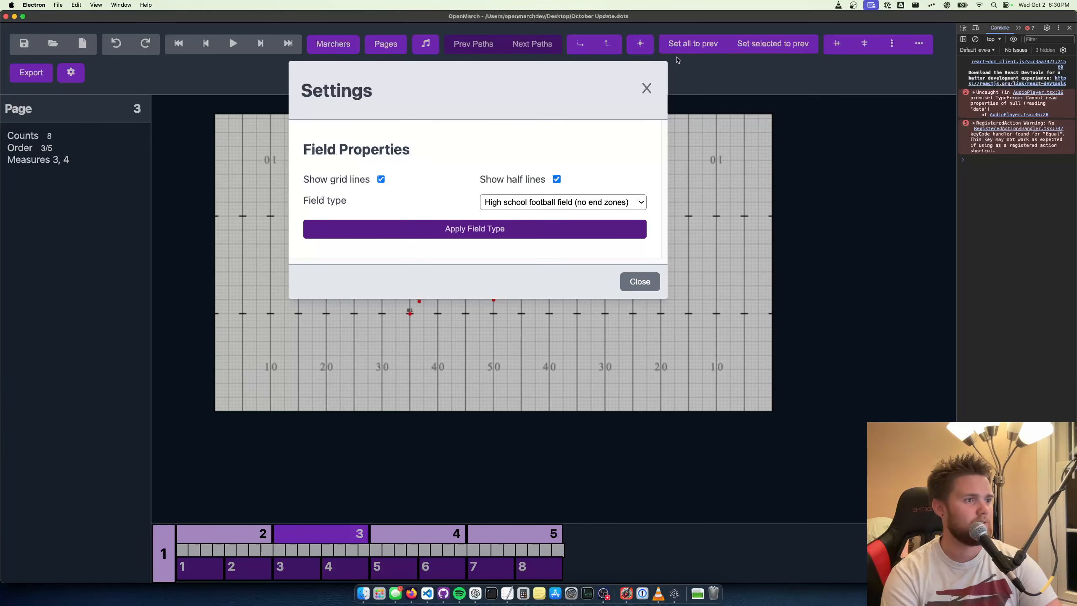
{"action": "left_click", "coordinate": [640, 88]}
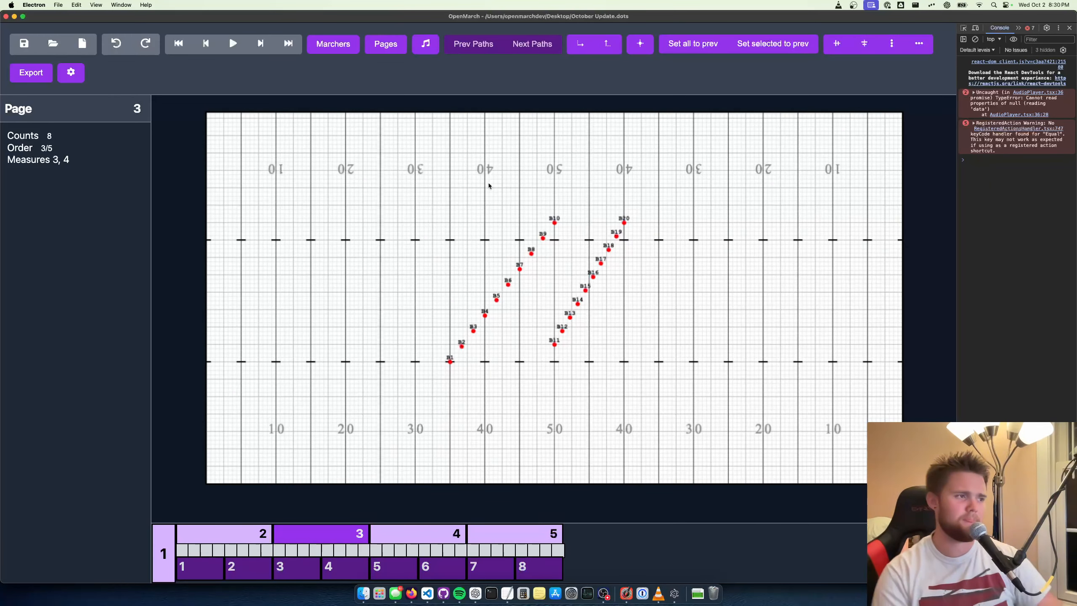
{"action": "scroll", "coordinate": [483, 183], "scroll_direction": "up", "scroll_amount": 6}
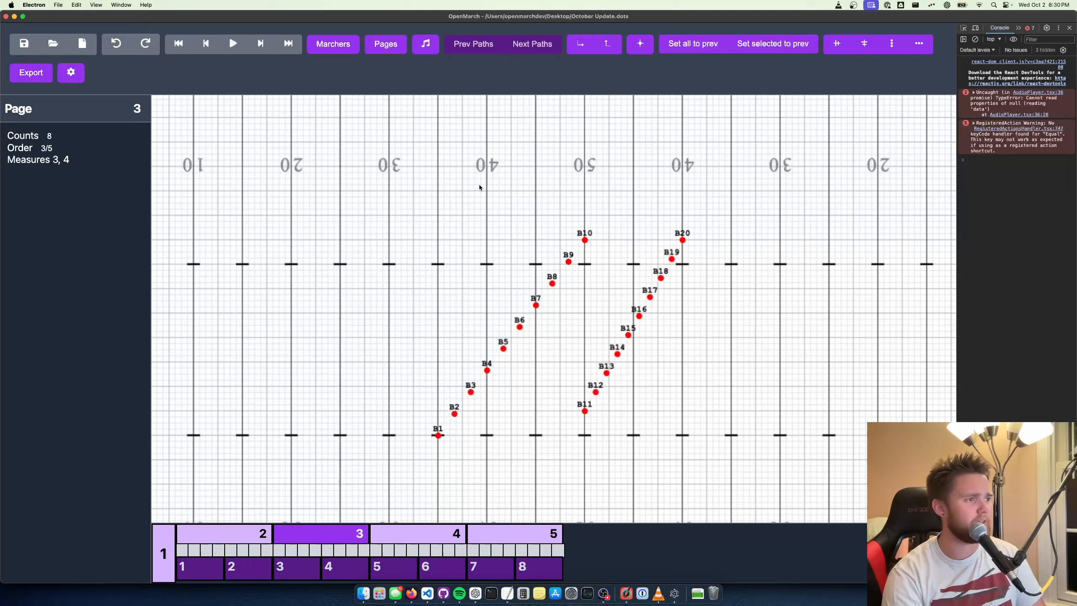
Try the field display without grid lines and half lines, then keep grid lines shown and only half lines hidden
{"action": "left_click", "coordinate": [70, 75]}
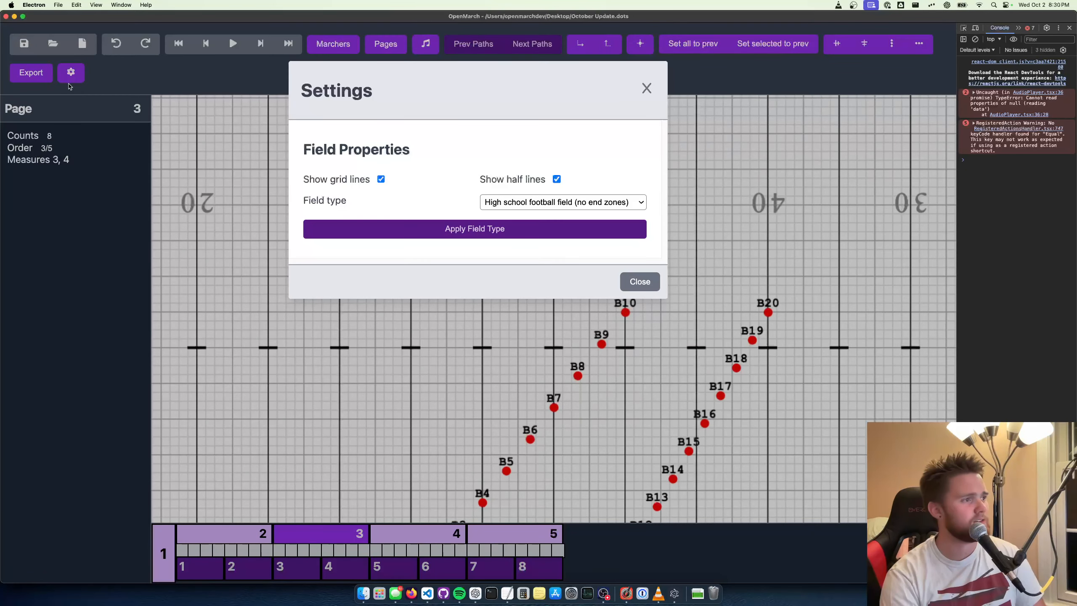
{"action": "left_click", "coordinate": [381, 179]}
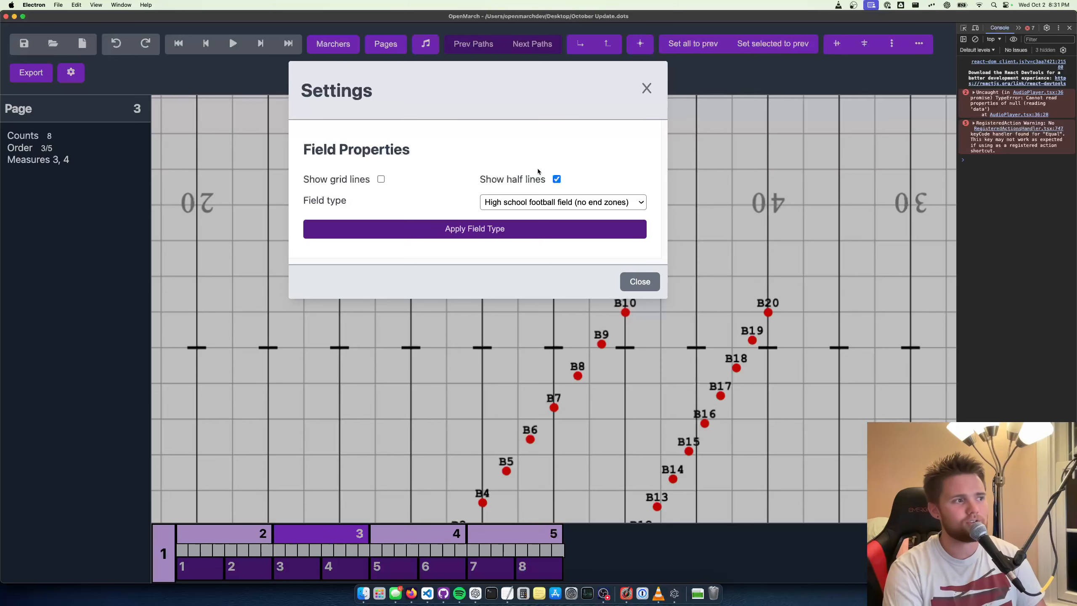
{"action": "left_click", "coordinate": [556, 180]}
{"action": "left_click", "coordinate": [556, 179]}
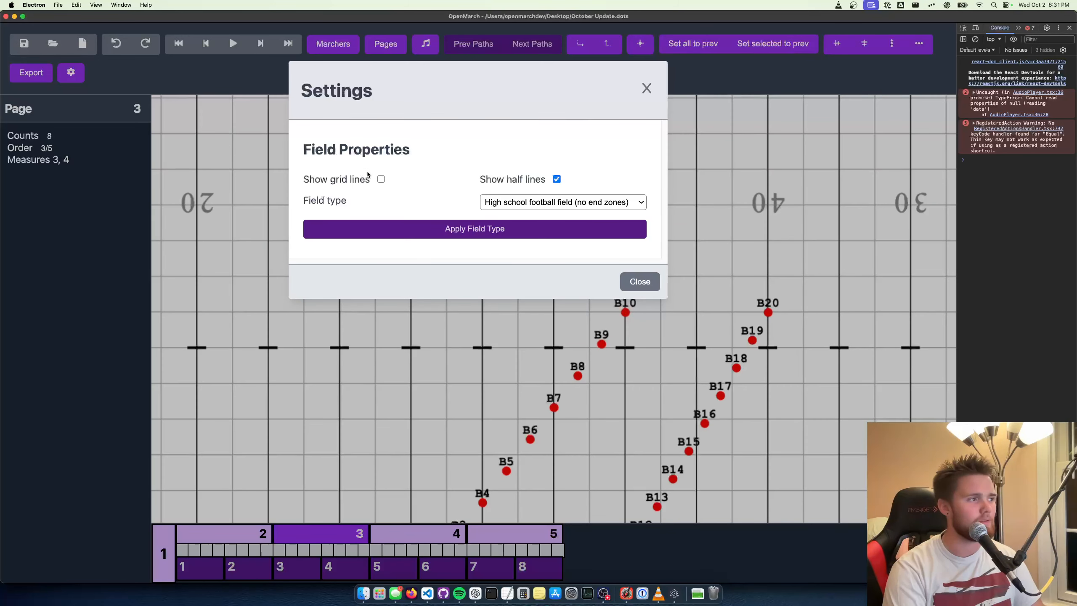
{"action": "left_click", "coordinate": [381, 179]}
{"action": "left_click", "coordinate": [556, 179]}
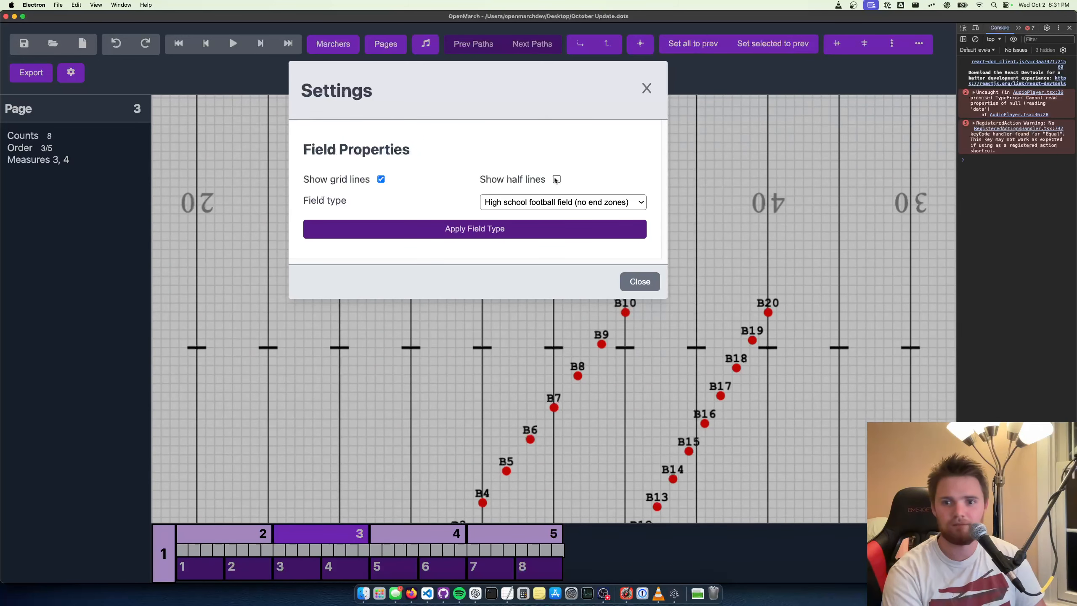
{"action": "left_click", "coordinate": [645, 89]}
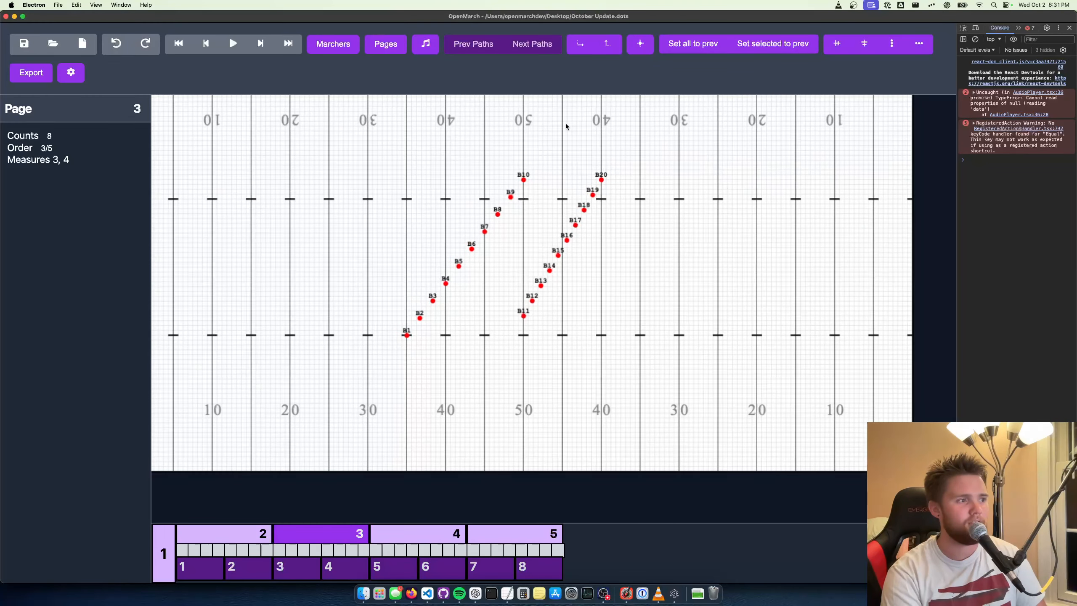
Return to page 1 and play the marchers' movement on the field without half lines
{"action": "left_click_drag", "start_coordinate": [565, 123], "coordinate": [564, 143]}
{"action": "key", "text": "q"}
{"action": "key", "text": "q"}
{"action": "key", "text": "space"}
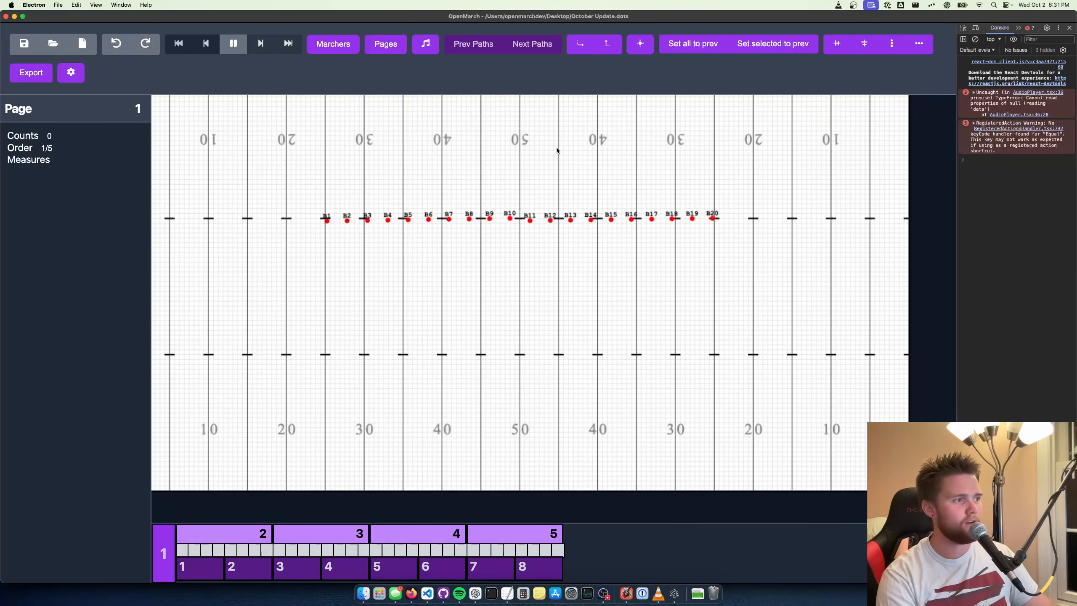
Hide the field's grid lines and play the marchers' movement on the plain field from page 1
{"action": "left_click", "coordinate": [71, 72]}
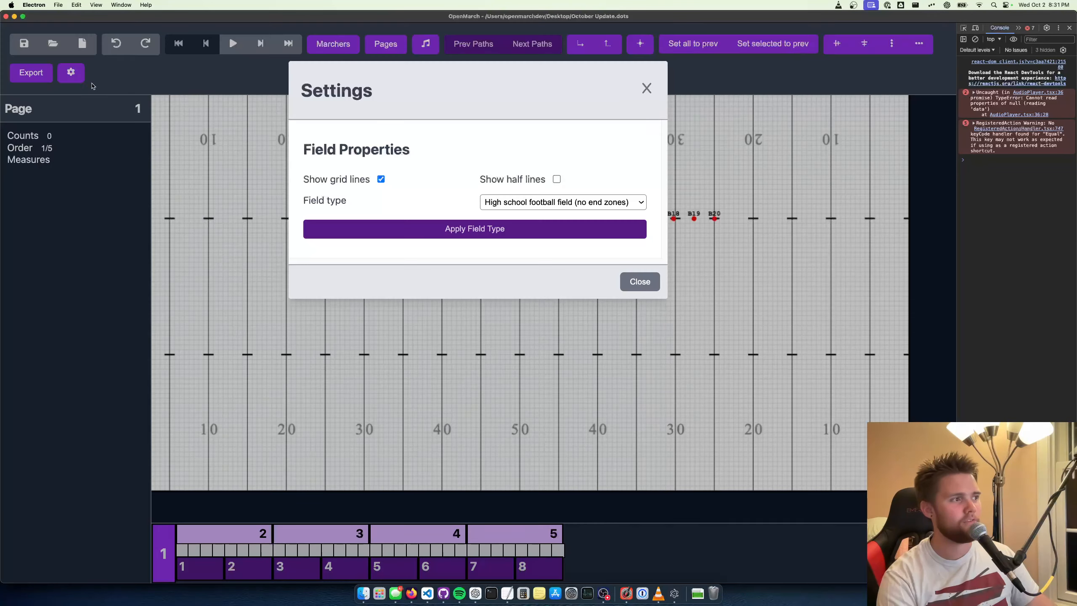
{"action": "left_click", "coordinate": [380, 178]}
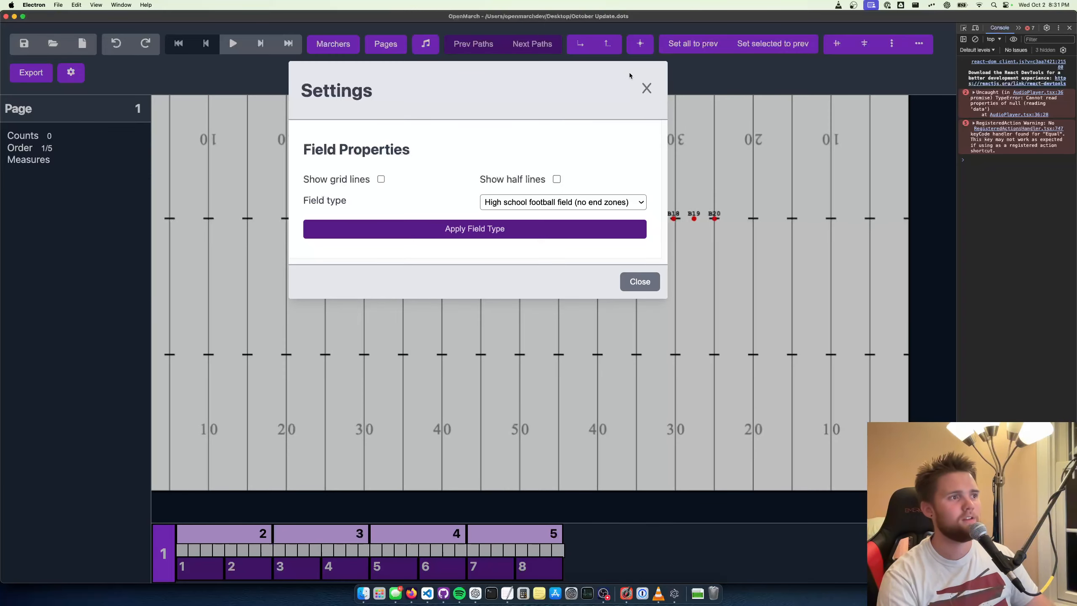
{"action": "left_click", "coordinate": [646, 87]}
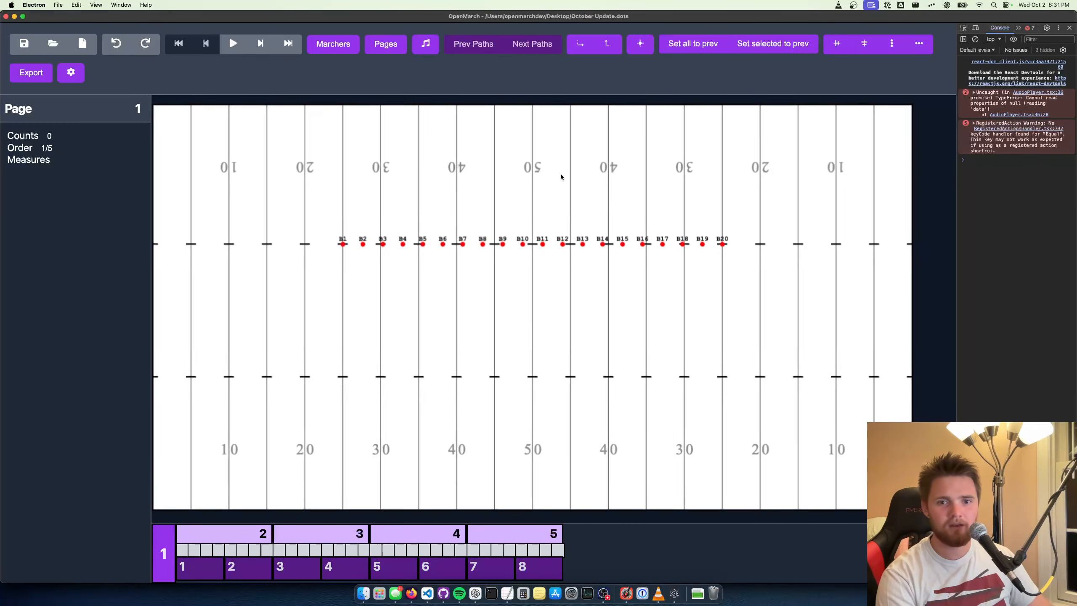
{"action": "key", "text": "space"}
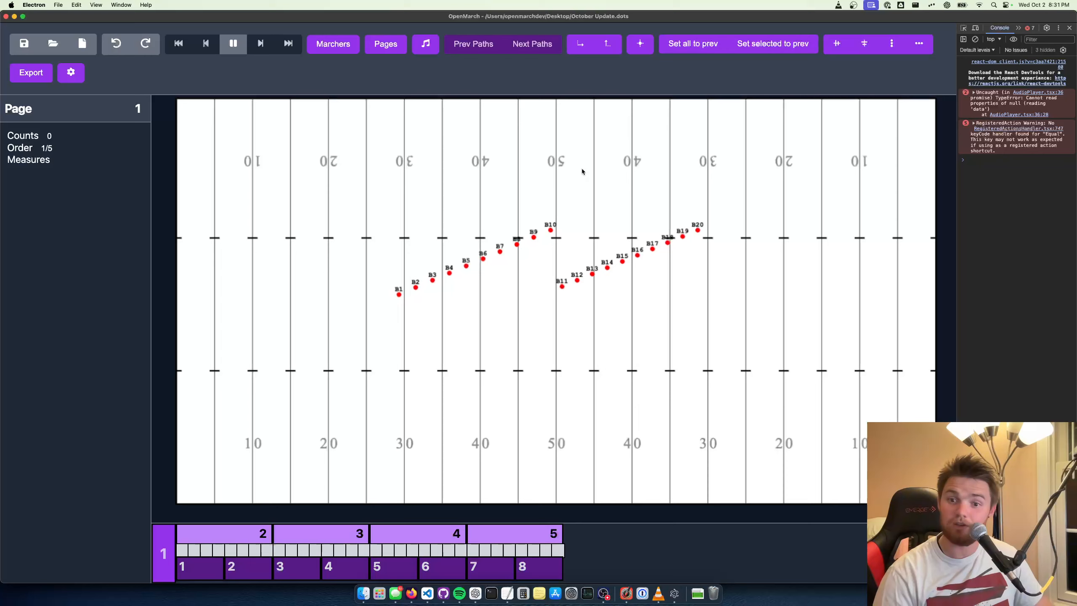
{"action": "key", "text": "space"}
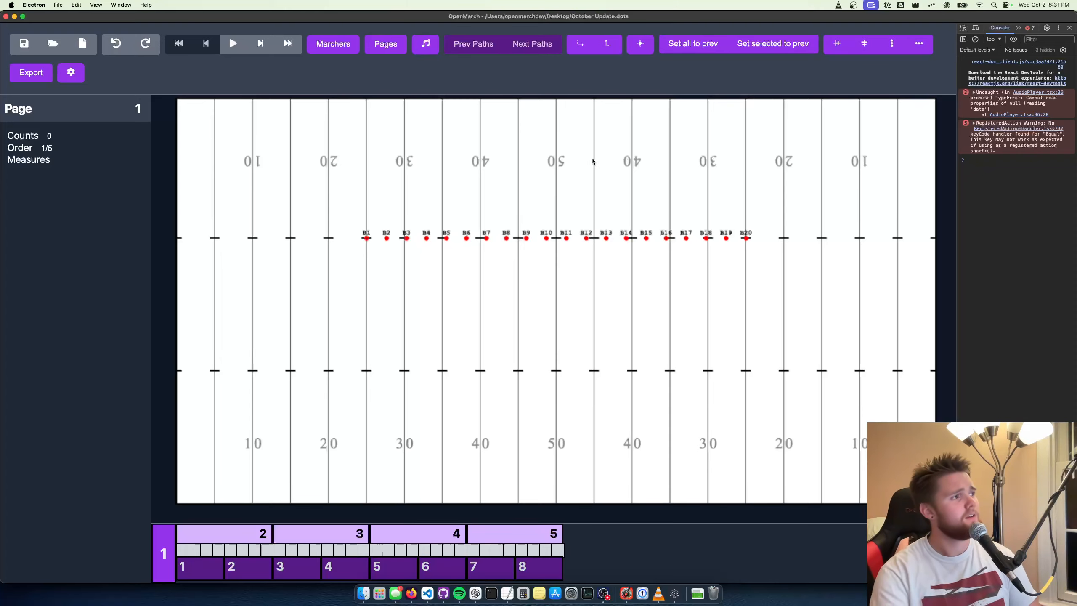
Look over the individual coordinate sheet export settings and the music editor, closing each dialog
{"action": "left_click", "coordinate": [20, 72]}
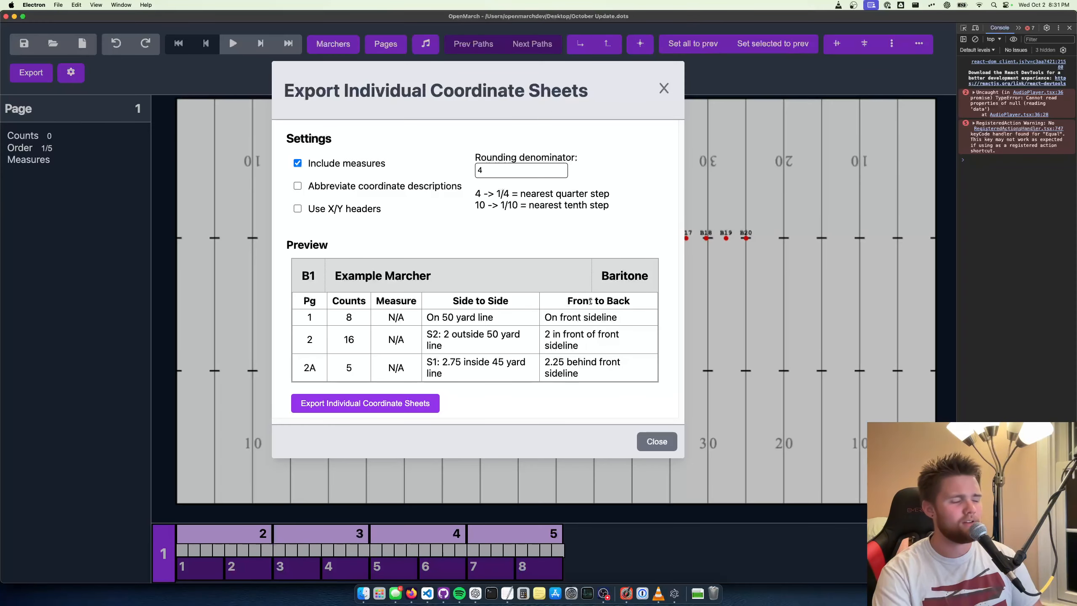
{"action": "left_click", "coordinate": [664, 88]}
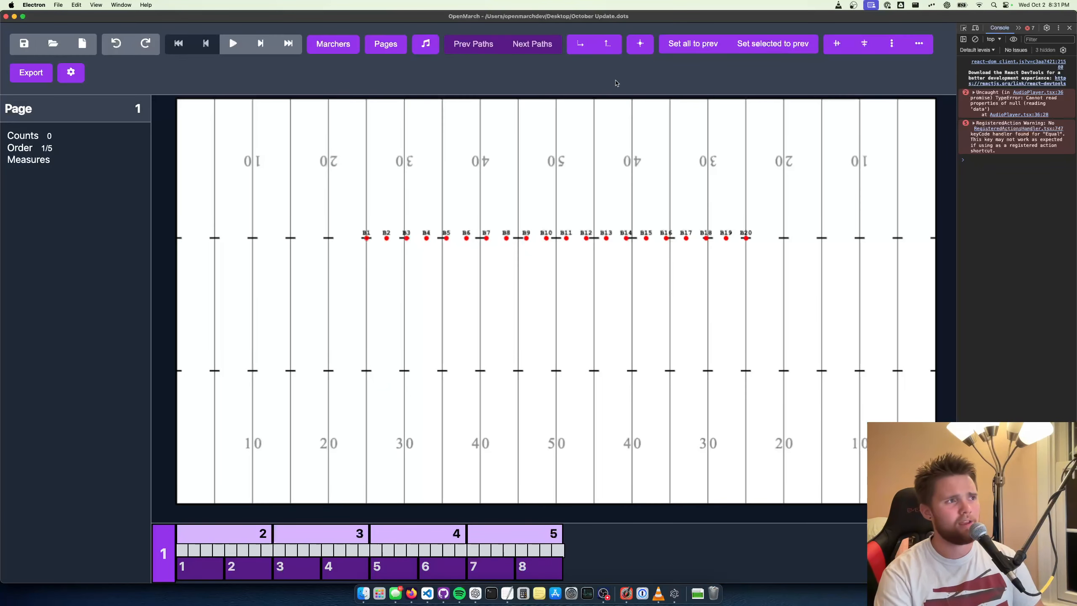
{"action": "left_click_drag", "start_coordinate": [721, 202], "coordinate": [712, 203]}
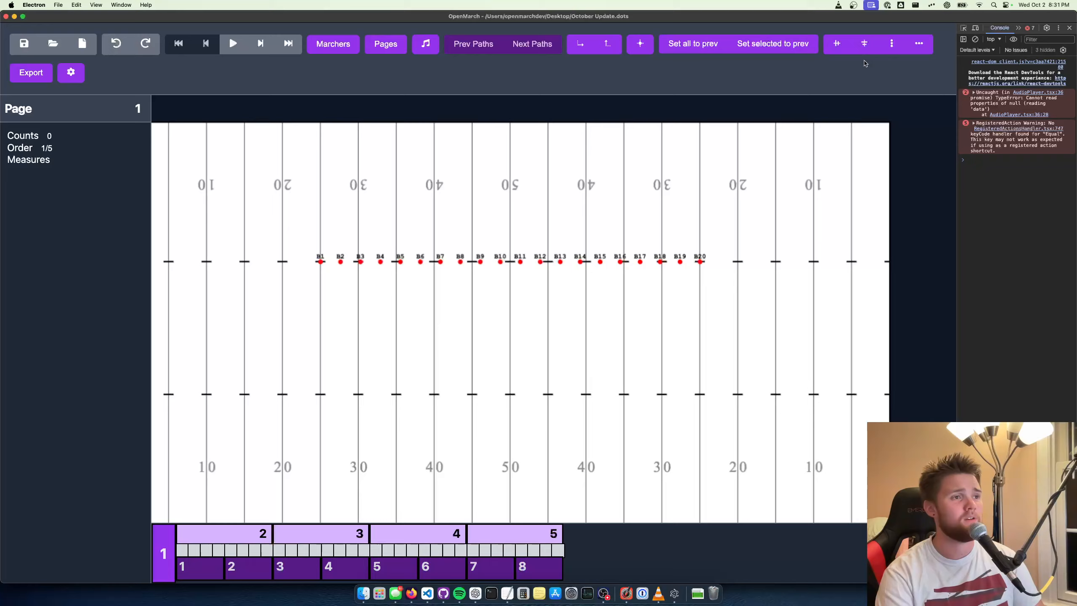
{"action": "left_click", "coordinate": [425, 44]}
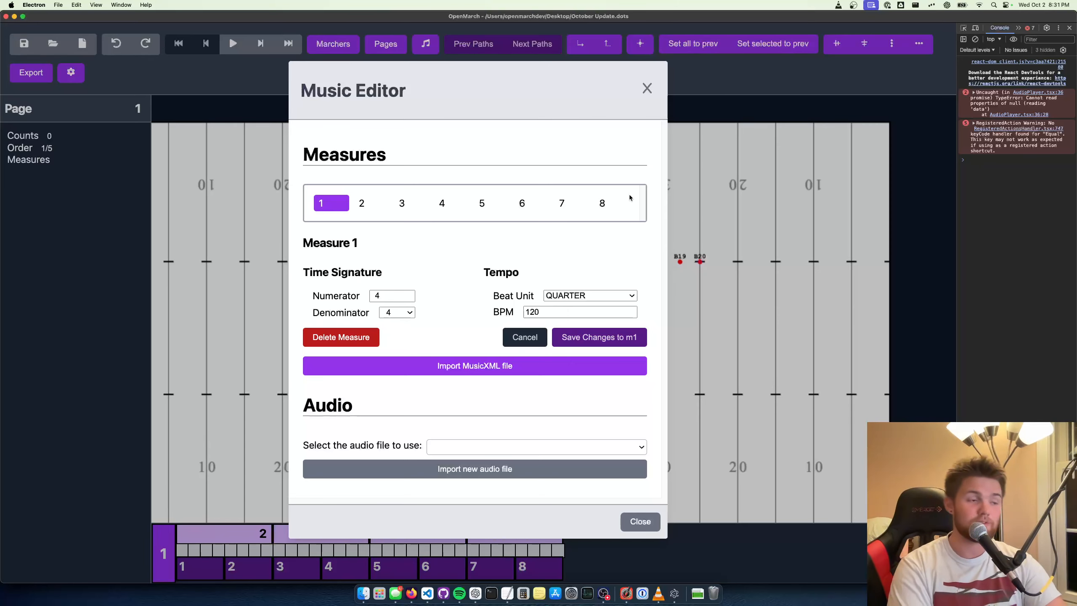
{"action": "left_click", "coordinate": [646, 89]}
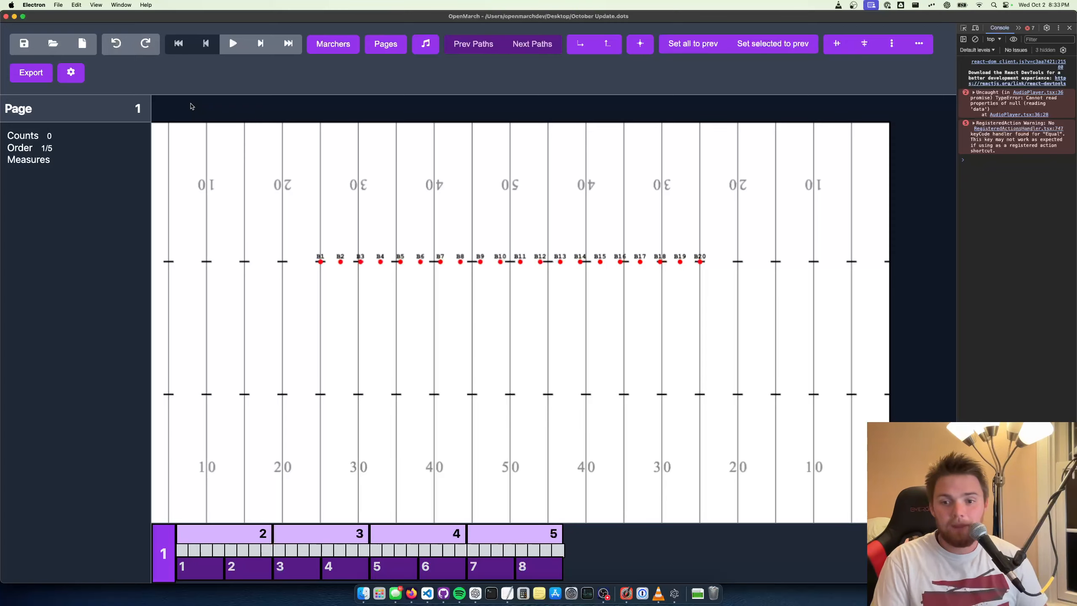
Show both the grid lines and the half lines on the field and close the settings
{"action": "left_click_drag", "start_coordinate": [580, 291], "coordinate": [630, 310]}
{"action": "left_click_drag", "start_coordinate": [557, 237], "coordinate": [557, 219]}
{"action": "scroll", "coordinate": [556, 227], "scroll_direction": "up", "scroll_amount": 2}
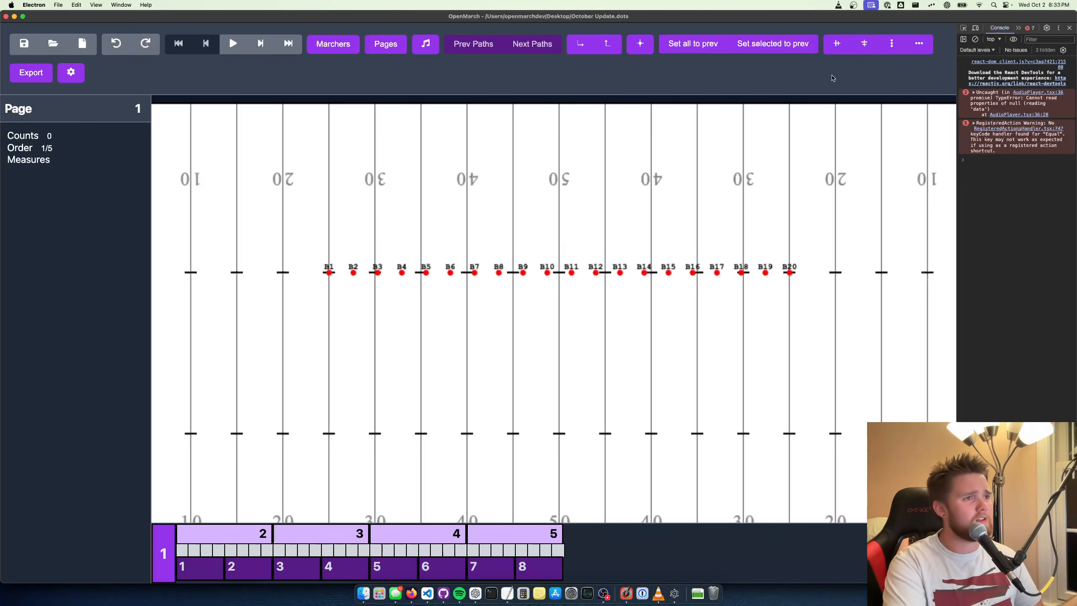
{"action": "left_click", "coordinate": [70, 72]}
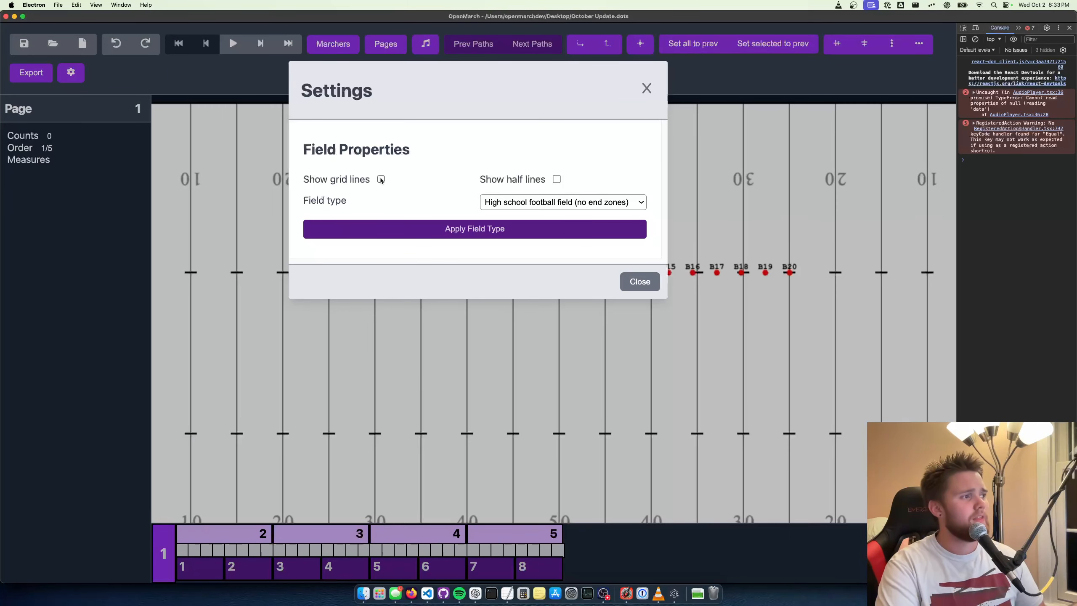
{"action": "left_click", "coordinate": [560, 180]}
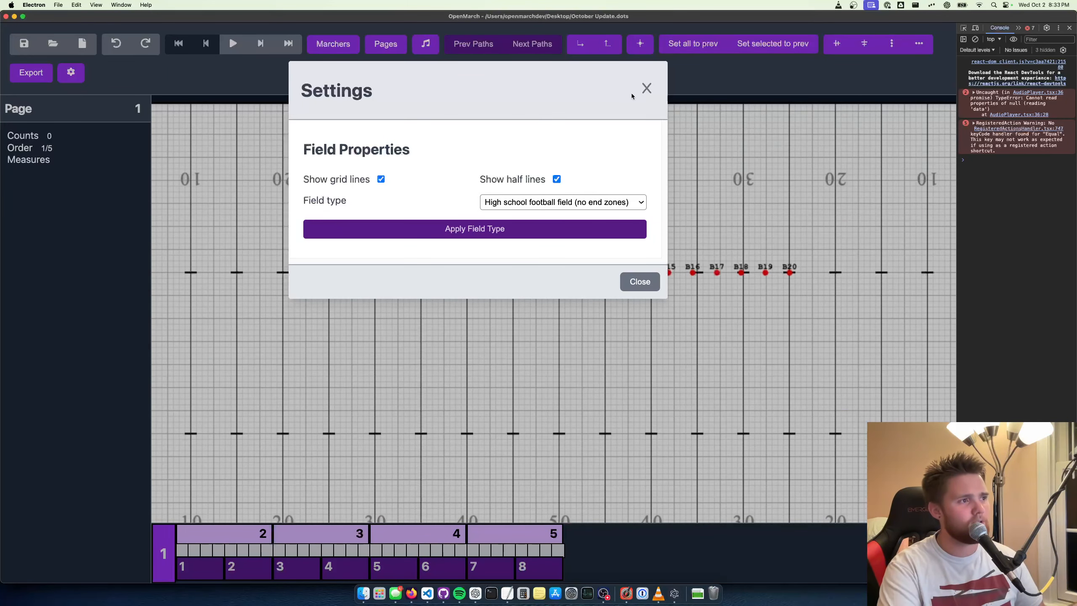
{"action": "left_click", "coordinate": [645, 90]}
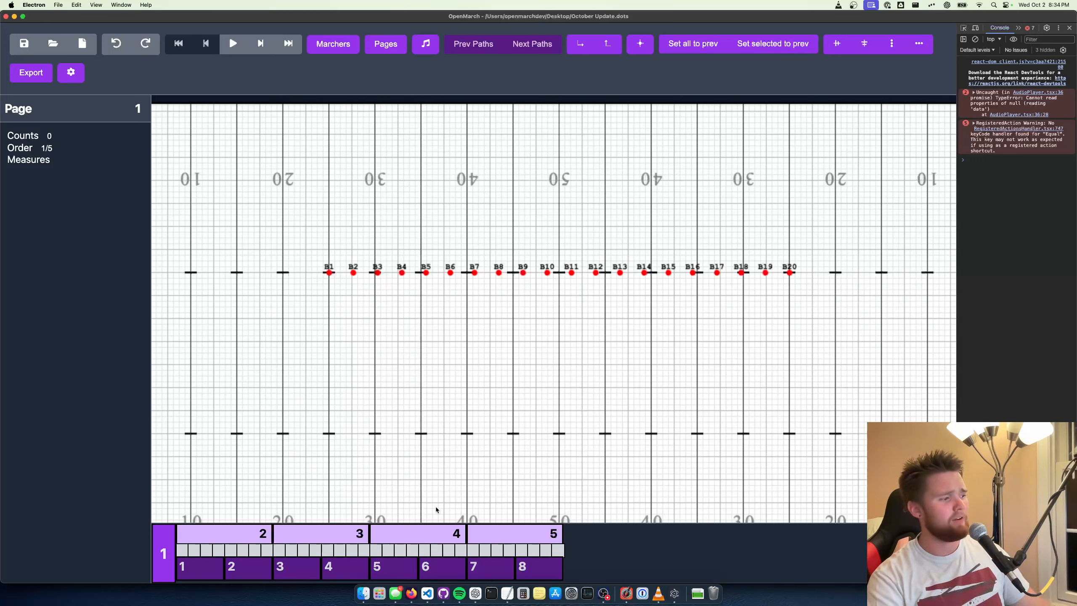
On page 3, align all 20 marchers in a line along the front hash from the 25-yard line to about the opposite 35-yard line
{"action": "left_click", "coordinate": [281, 545]}
{"action": "left_click_drag", "start_coordinate": [701, 203], "coordinate": [401, 471]}
{"action": "left_click", "coordinate": [41, 282]}
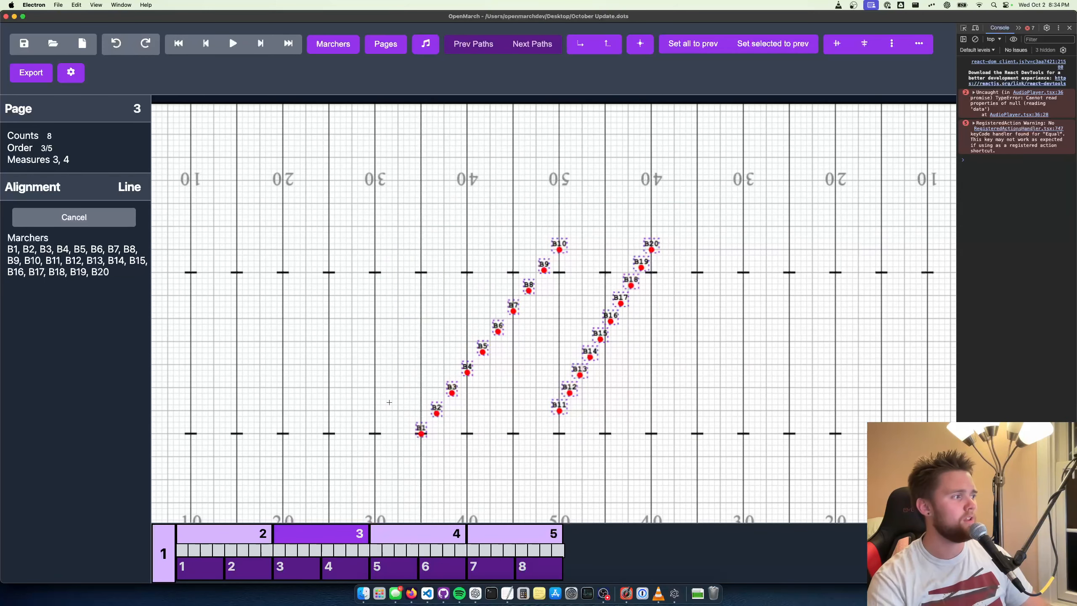
{"action": "left_click_drag", "start_coordinate": [328, 433], "coordinate": [702, 433]}
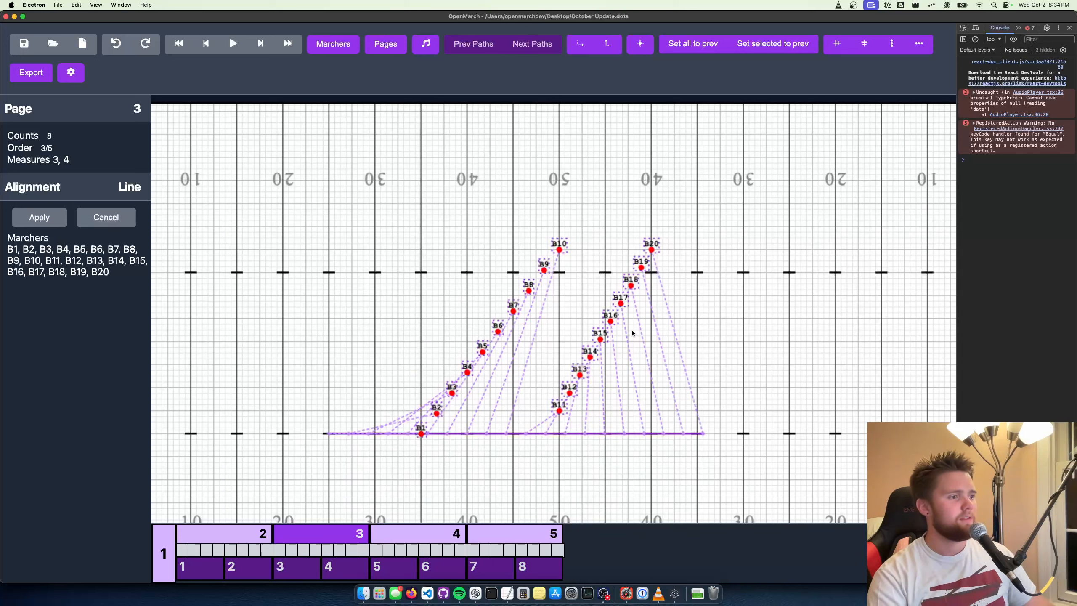
{"action": "key", "text": "Return"}
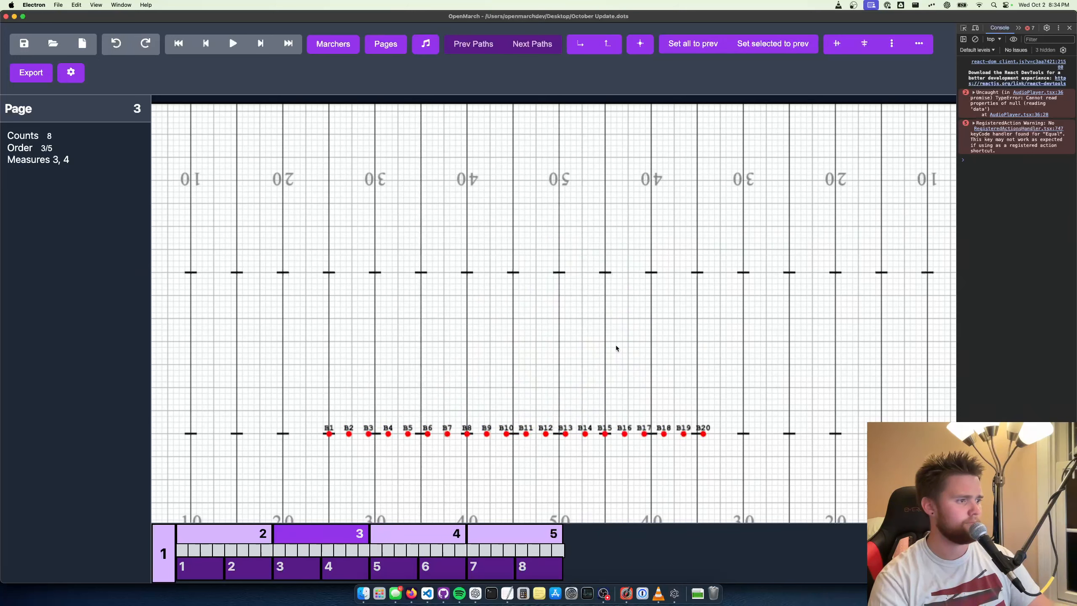
Return to page 1 and play the marchers' movement into the new page 3 line
{"action": "key", "text": "q"}
{"action": "key", "text": "q"}
{"action": "key", "text": "space"}
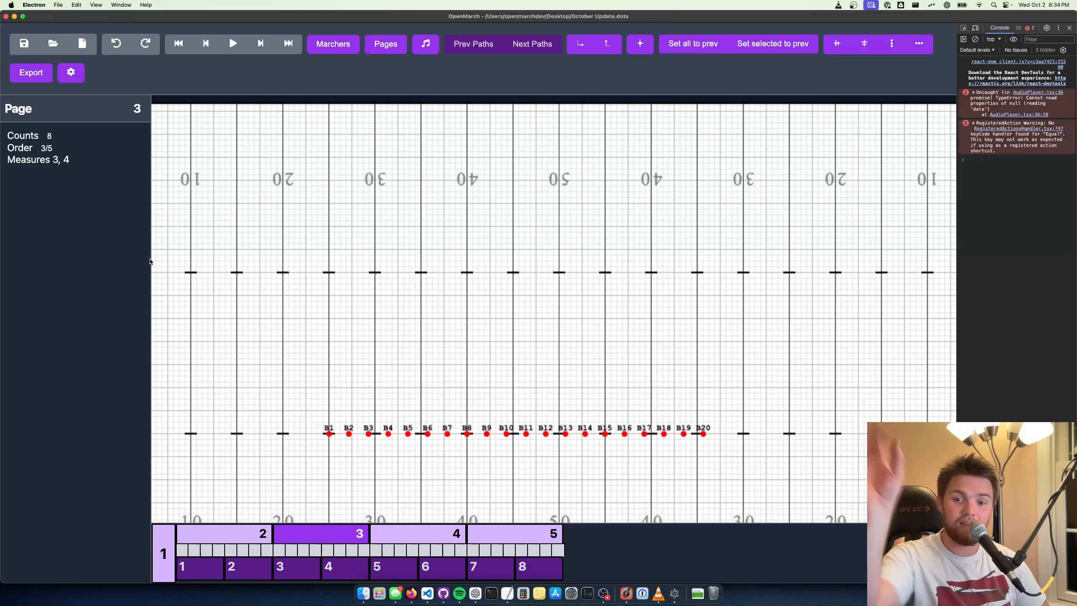
{"action": "key", "text": "super+a"}
{"action": "key", "text": "l"}
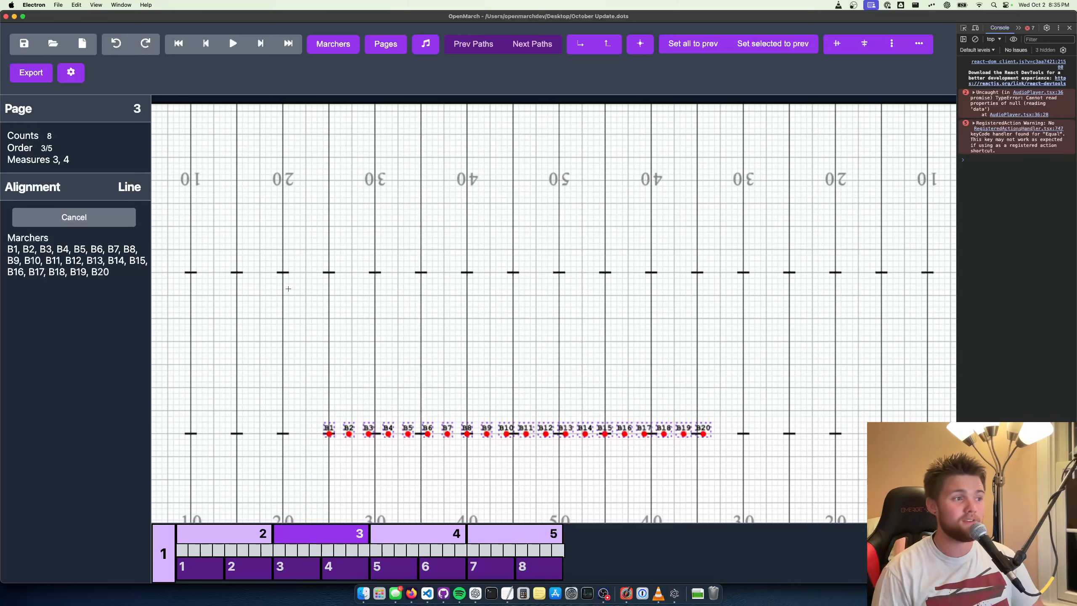
{"action": "key", "text": "Escape"}
Reload the app window and bring the marchers on page 1 back into view
{"action": "scroll", "coordinate": [411, 327], "scroll_direction": "up", "scroll_amount": 5}
{"action": "left_click_drag", "start_coordinate": [303, 379], "coordinate": [378, 368]}
{"action": "key", "text": "super+r"}
{"action": "scroll", "coordinate": [467, 335], "scroll_direction": "up", "scroll_amount": 5}
{"action": "scroll", "coordinate": [378, 368], "scroll_direction": "down", "scroll_amount": 3}
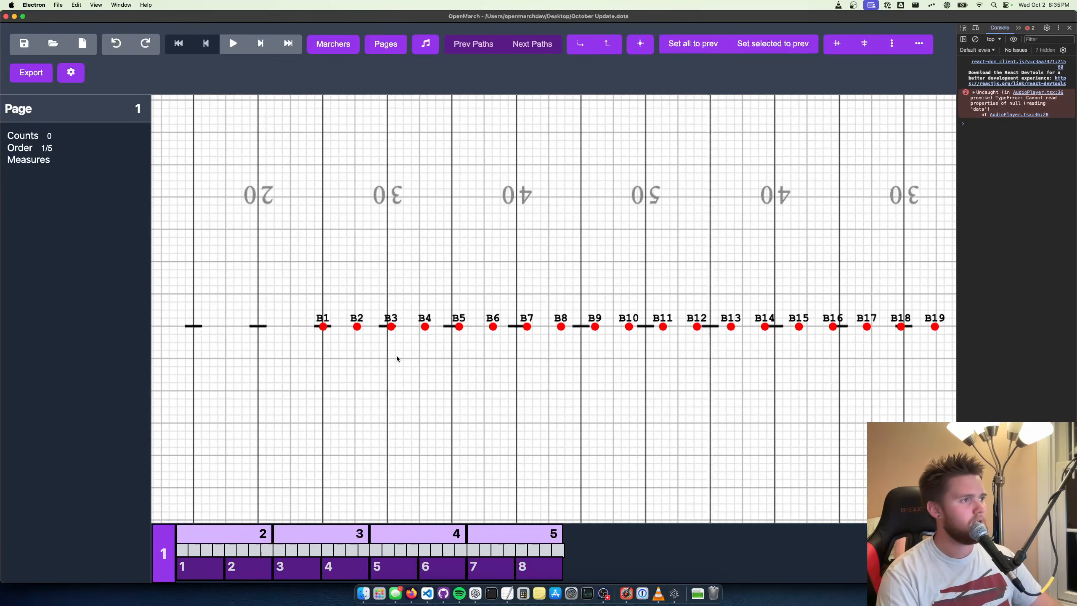
{"action": "left_click_drag", "start_coordinate": [518, 369], "coordinate": [570, 339]}
{"action": "scroll", "coordinate": [467, 360], "scroll_direction": "down", "scroll_amount": 1}
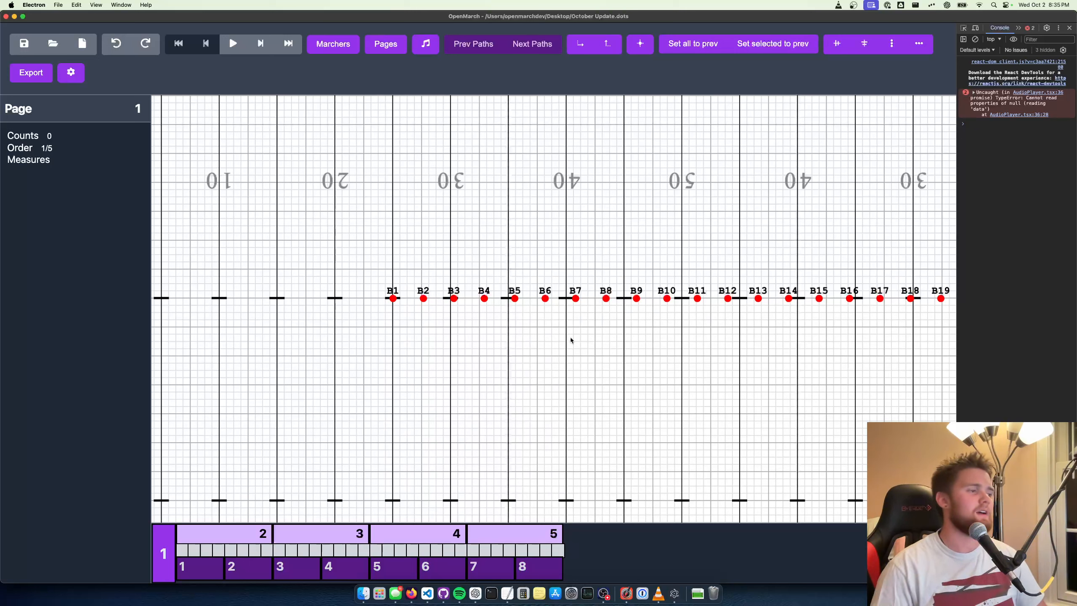
Go to page 4 and set all marchers to their previous page's positions
{"action": "key", "text": "e"}
{"action": "key", "text": "e"}
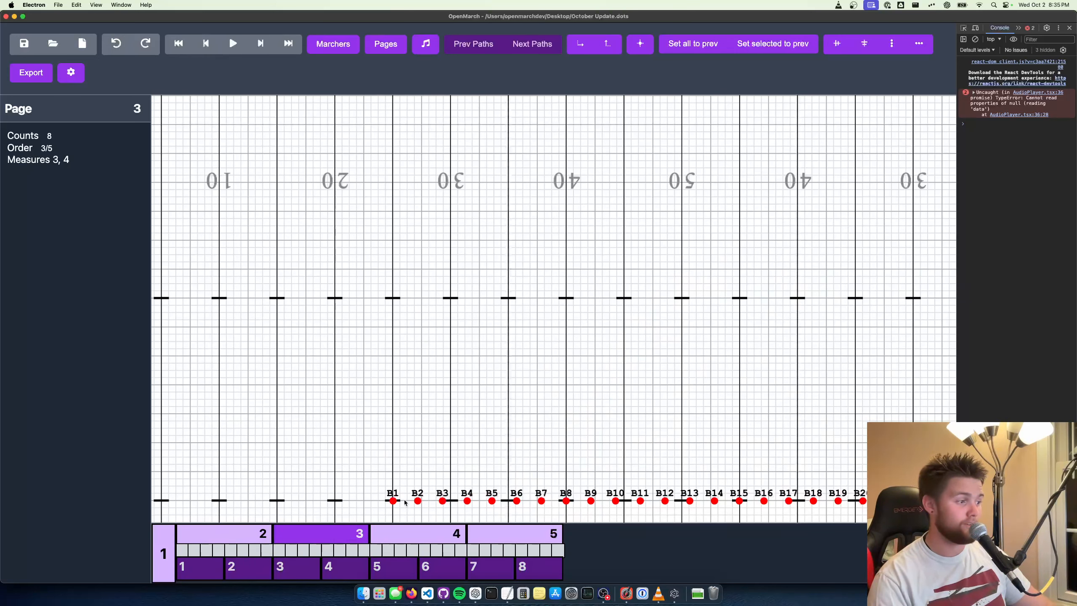
{"action": "key", "text": "e"}
{"action": "left_click", "coordinate": [693, 44]}
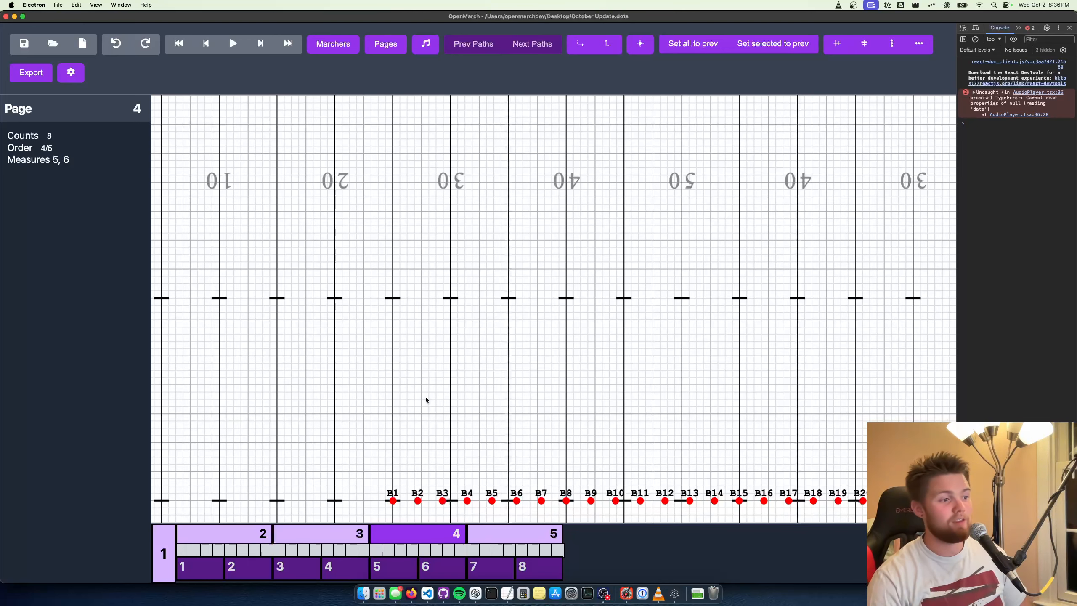
{"action": "scroll", "coordinate": [656, 280], "scroll_direction": "down", "scroll_amount": 5}
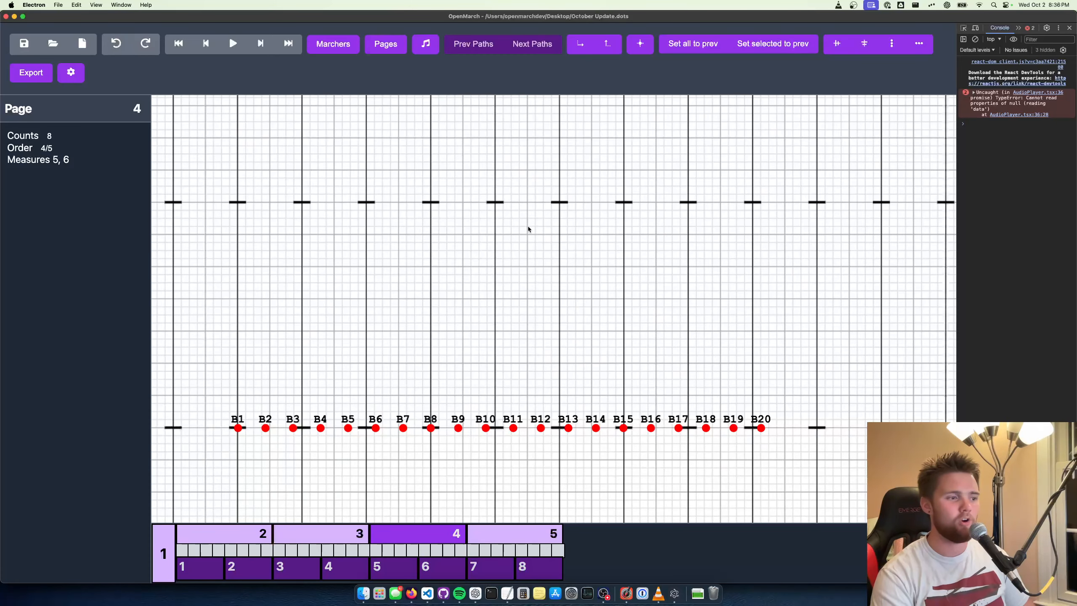
{"action": "left_click_drag", "start_coordinate": [528, 229], "coordinate": [584, 222]}
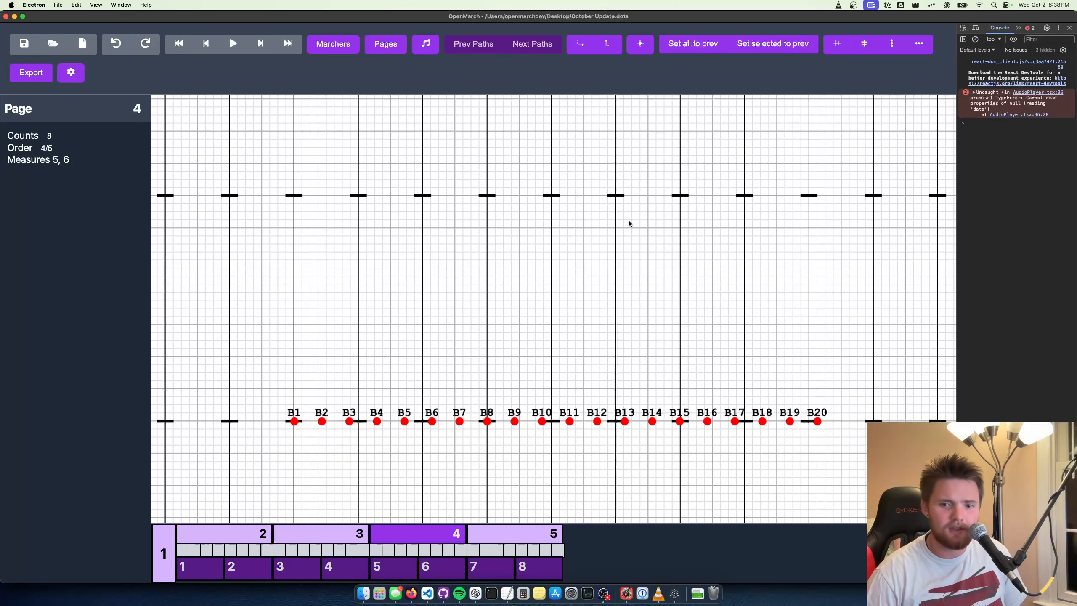
Set page 4 to 4 counts in the page list and save the change
{"action": "left_click", "coordinate": [387, 46]}
{"action": "left_click", "coordinate": [293, 524]}
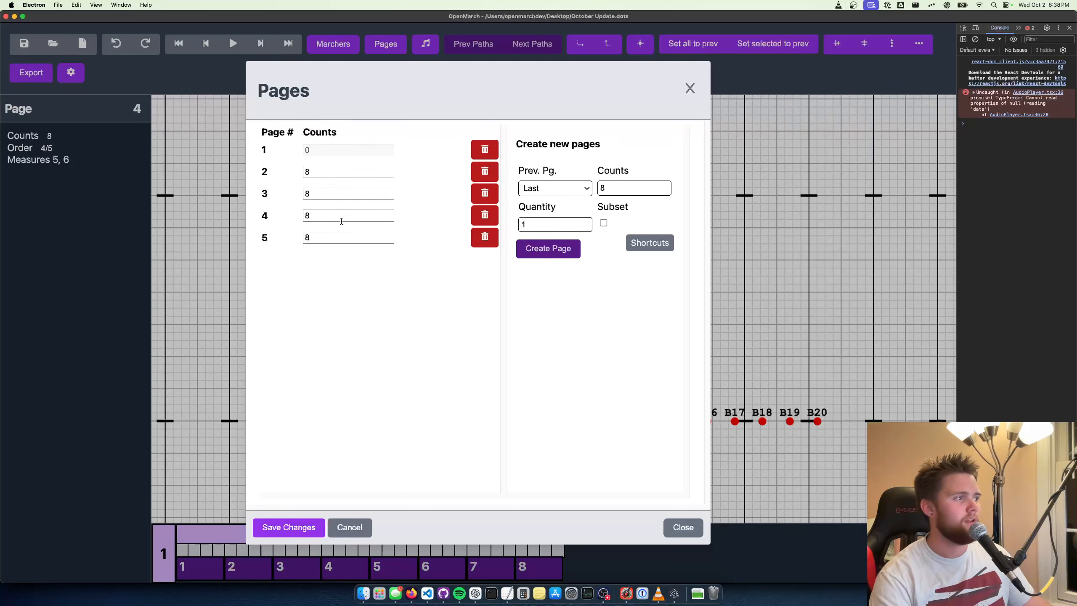
{"action": "left_click", "coordinate": [387, 219]}
{"action": "left_click", "coordinate": [387, 219]}
{"action": "left_click", "coordinate": [388, 219]}
{"action": "left_click", "coordinate": [388, 219]}
{"action": "left_click", "coordinate": [288, 527]}
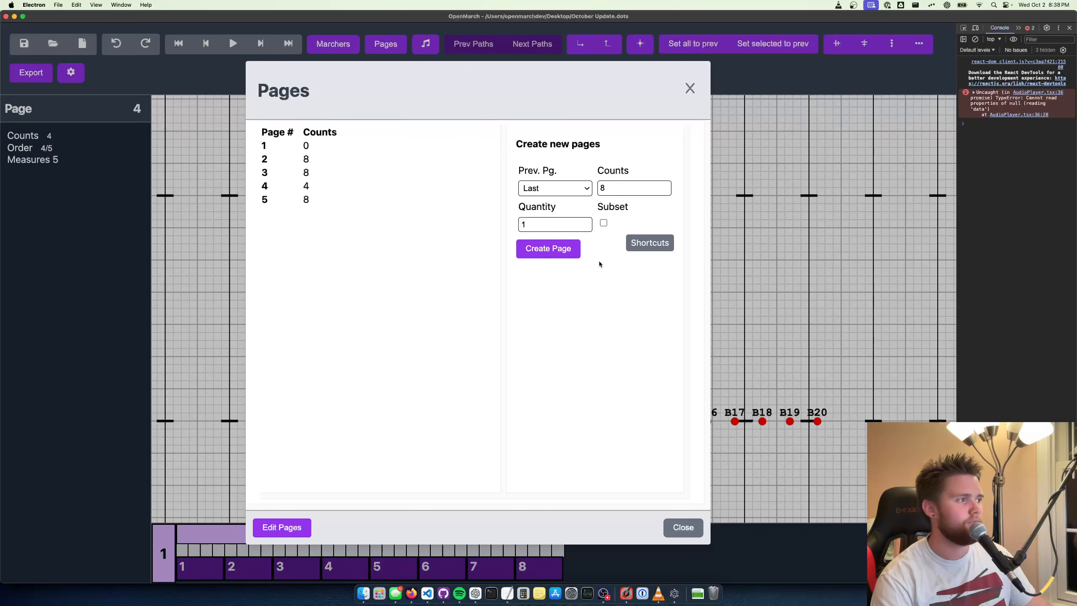
Create one 8-count subset page following page 4
{"action": "left_click", "coordinate": [579, 185]}
{"action": "left_click", "coordinate": [527, 239]}
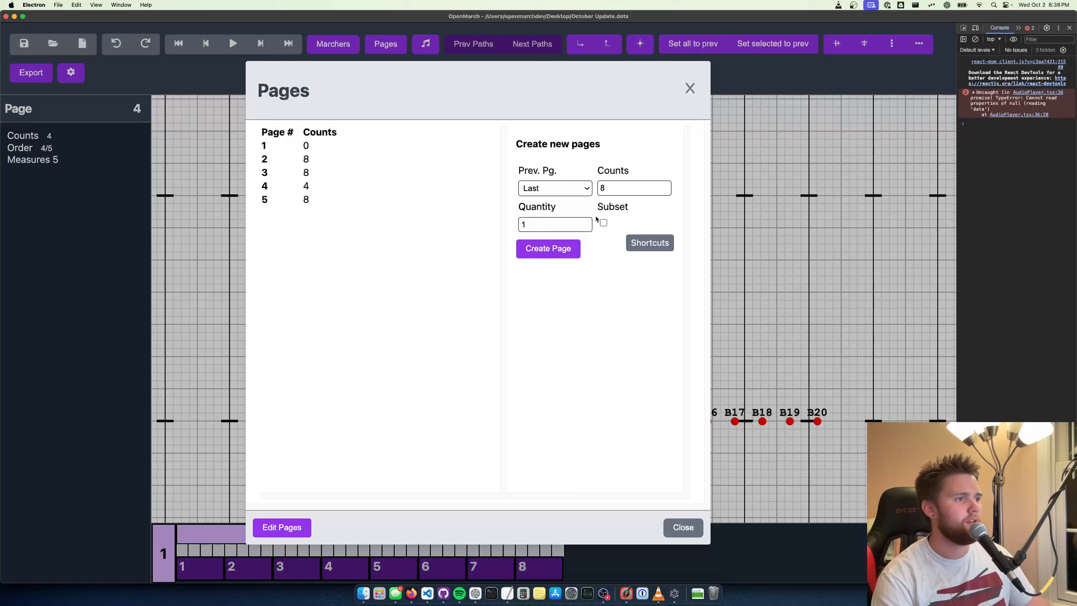
{"action": "left_click", "coordinate": [603, 223]}
{"action": "left_click", "coordinate": [546, 250]}
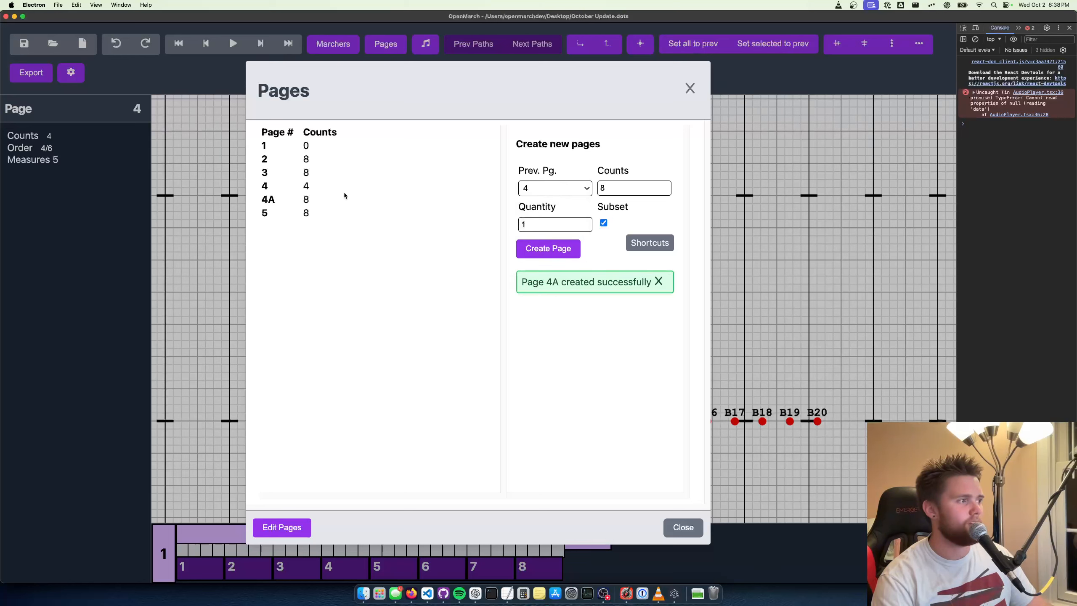
Set subset page 4A to 4 counts, save the change and close the page list
{"action": "left_click", "coordinate": [281, 527]}
{"action": "left_click", "coordinate": [387, 241]}
{"action": "left_click", "coordinate": [386, 240]}
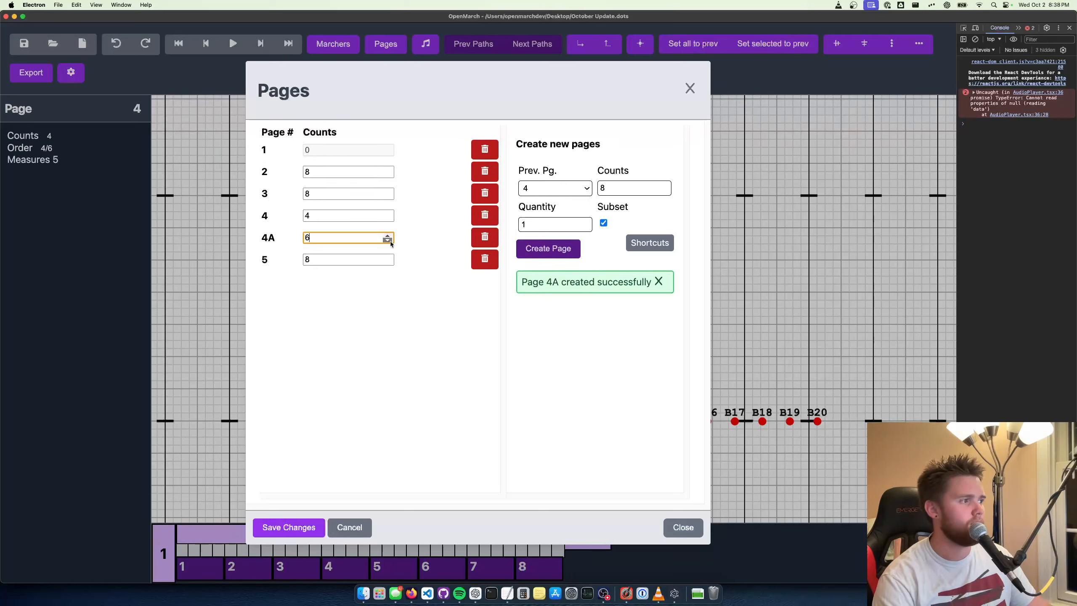
{"action": "left_click", "coordinate": [288, 527]}
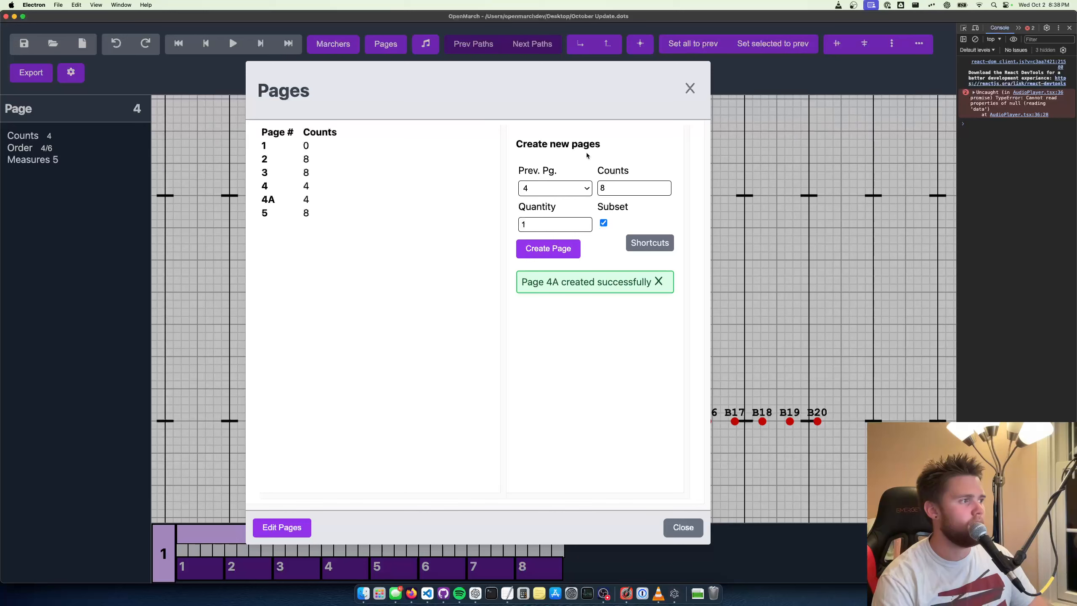
{"action": "left_click", "coordinate": [690, 89]}
Step through pages 4A and 5, play the movement from page 4 onward, and return to page 4
{"action": "left_click", "coordinate": [436, 530]}
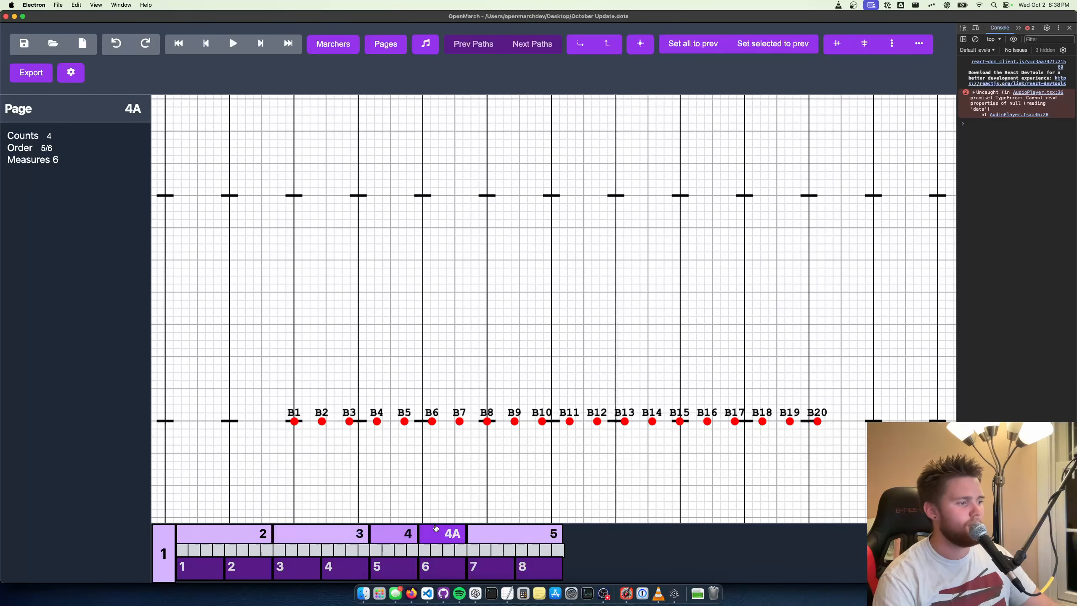
{"action": "key", "text": "e"}
{"action": "key", "text": "q"}
{"action": "key", "text": "q"}
{"action": "key", "text": "space"}
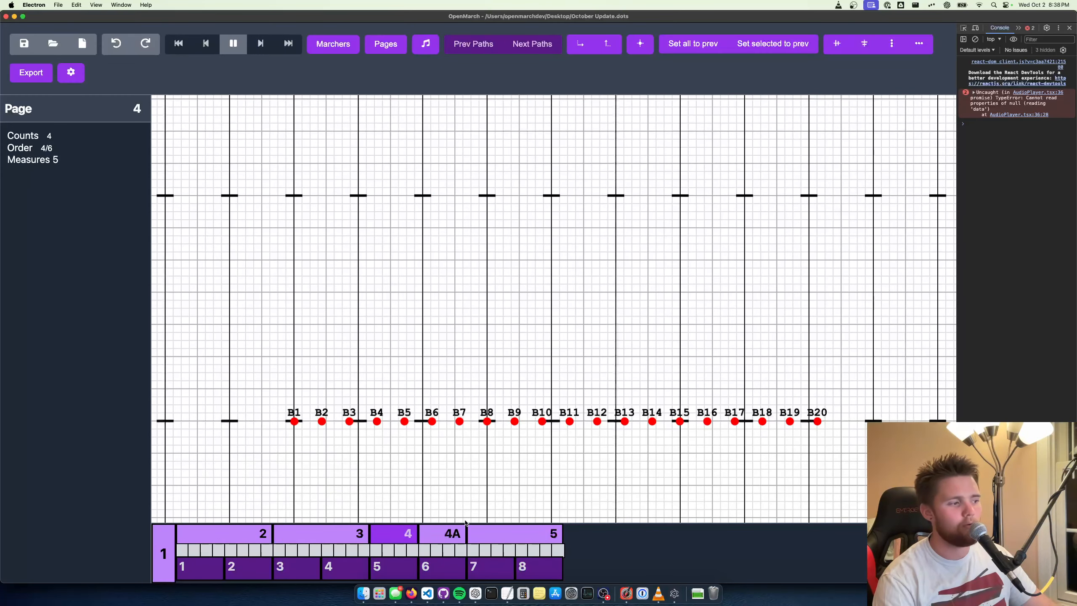
{"action": "left_click", "coordinate": [408, 536]}
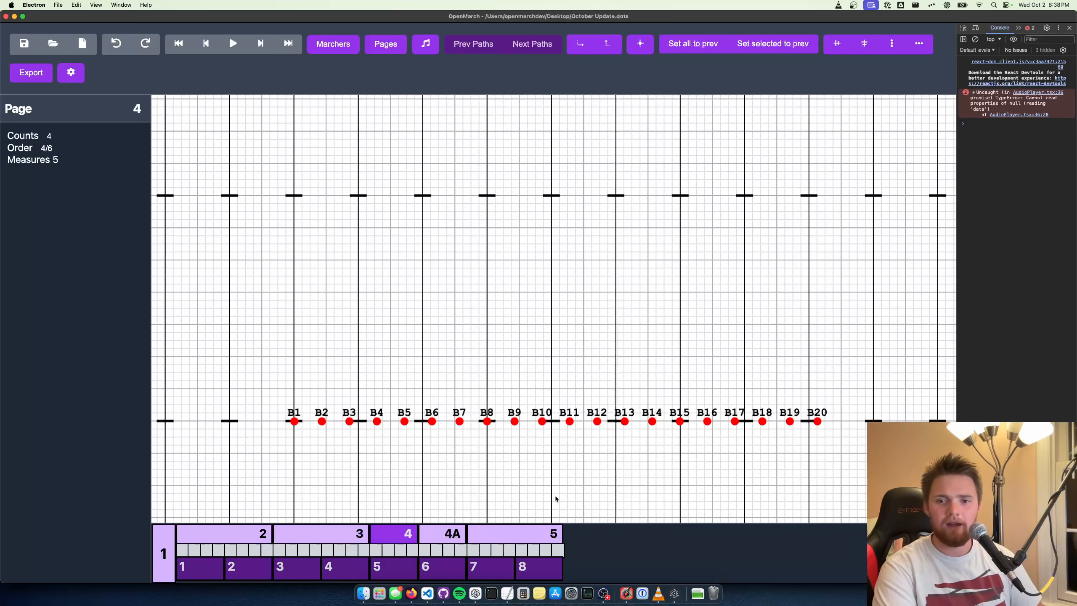